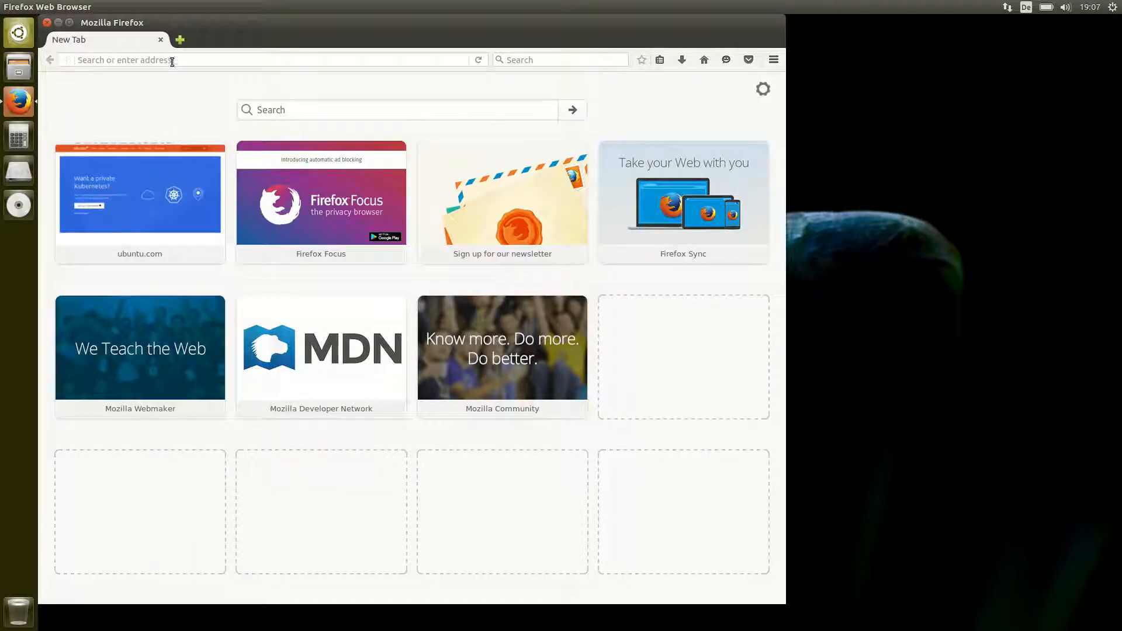
Load the ubuntu.com homepage by entering 'ubuntu' in the address bar.
click(171, 58)
text(ubuntu)
key(Return)
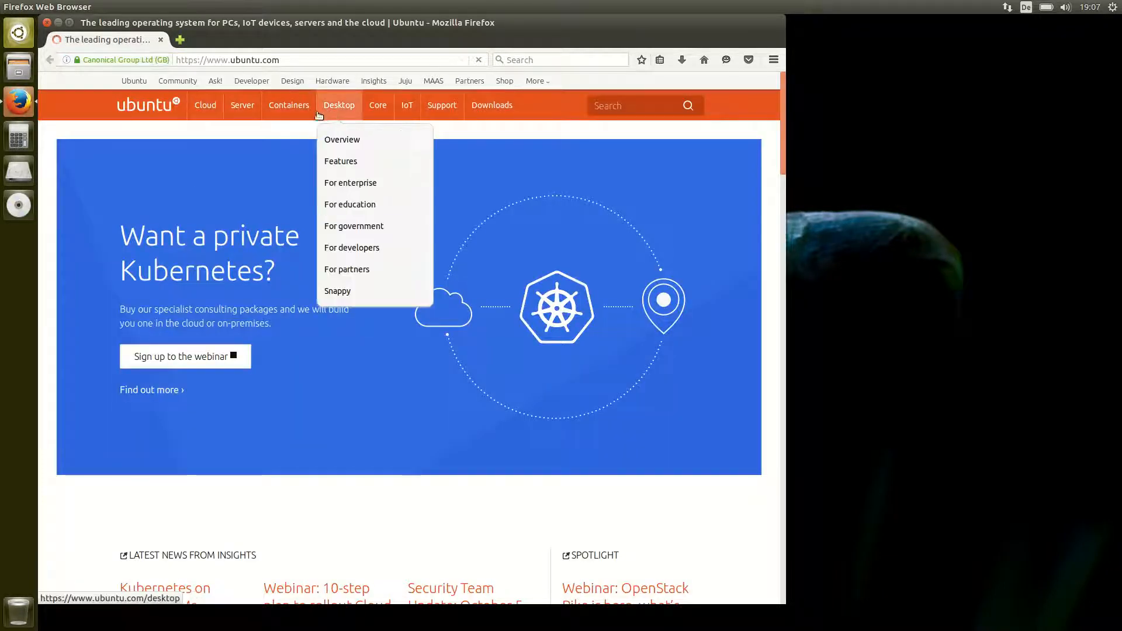
Go to the Ubuntu Desktop download page and highlight the 16.04.3 LTS version number.
mouse_move(330, 117)
click(347, 143)
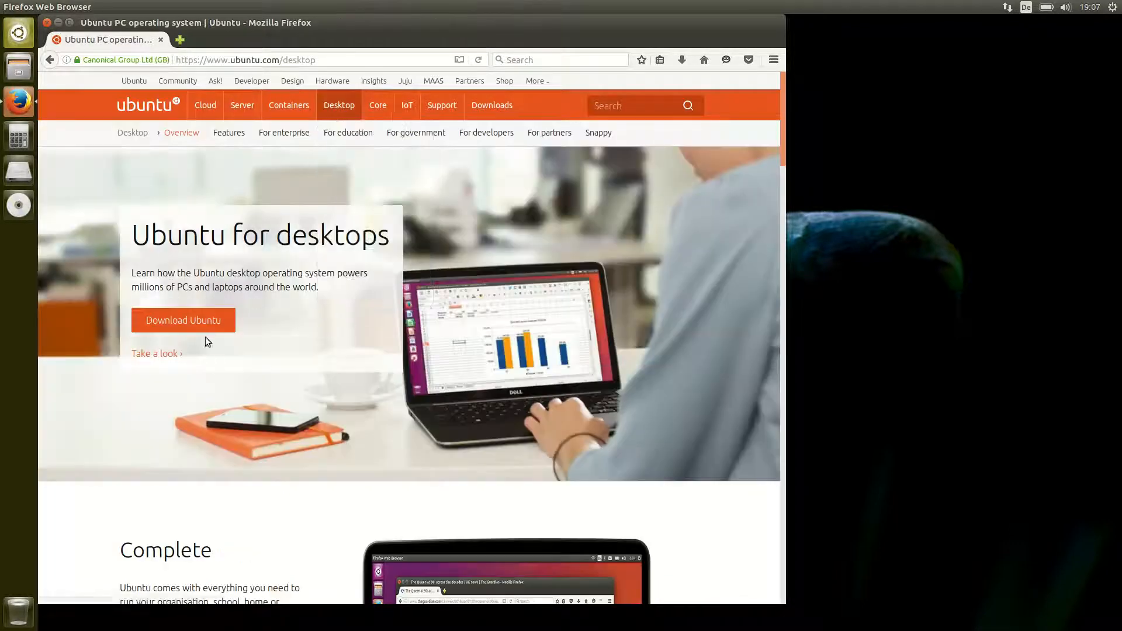
click(193, 321)
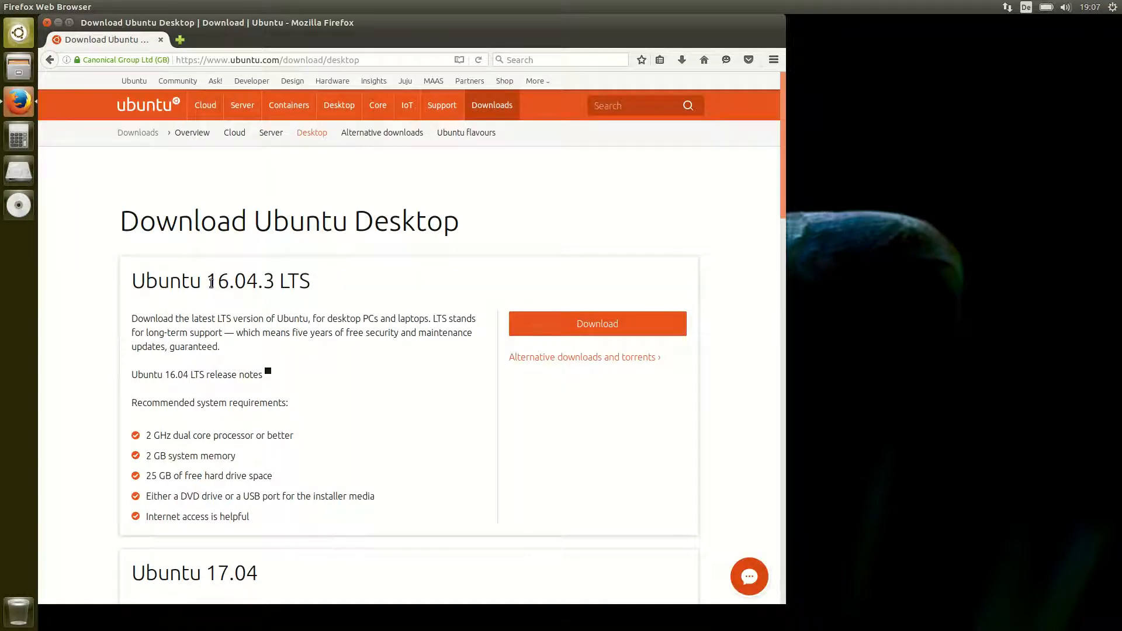
drag(211, 282, 260, 280)
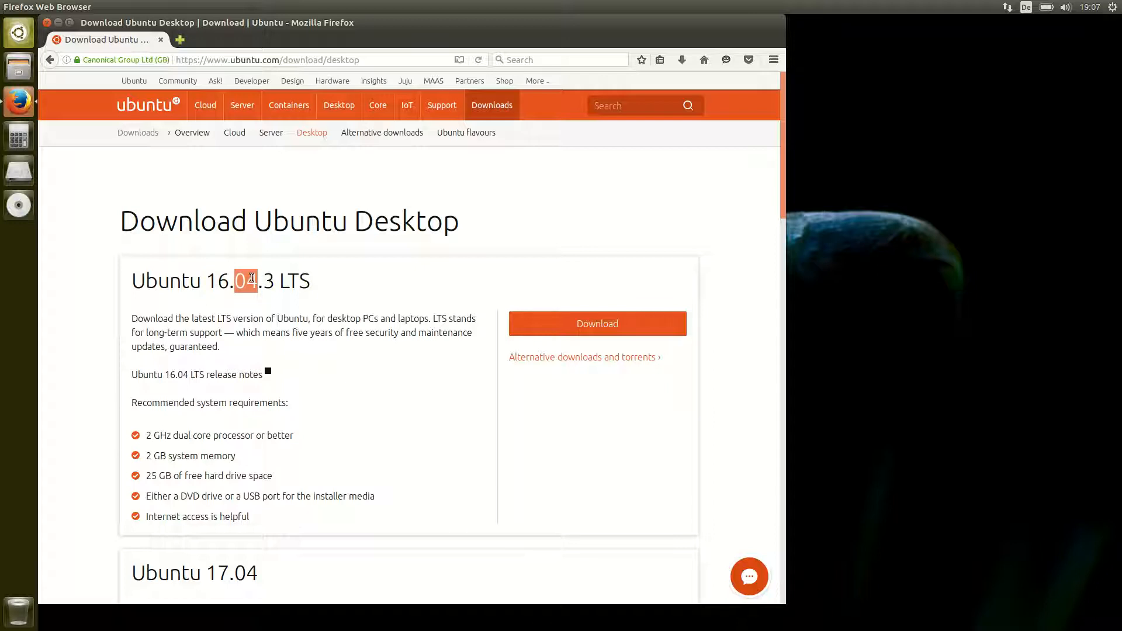
drag(207, 282, 258, 281)
Restart the computer, then choose Try Ubuntu to boot the live desktop.
click(1112, 7)
click(1065, 154)
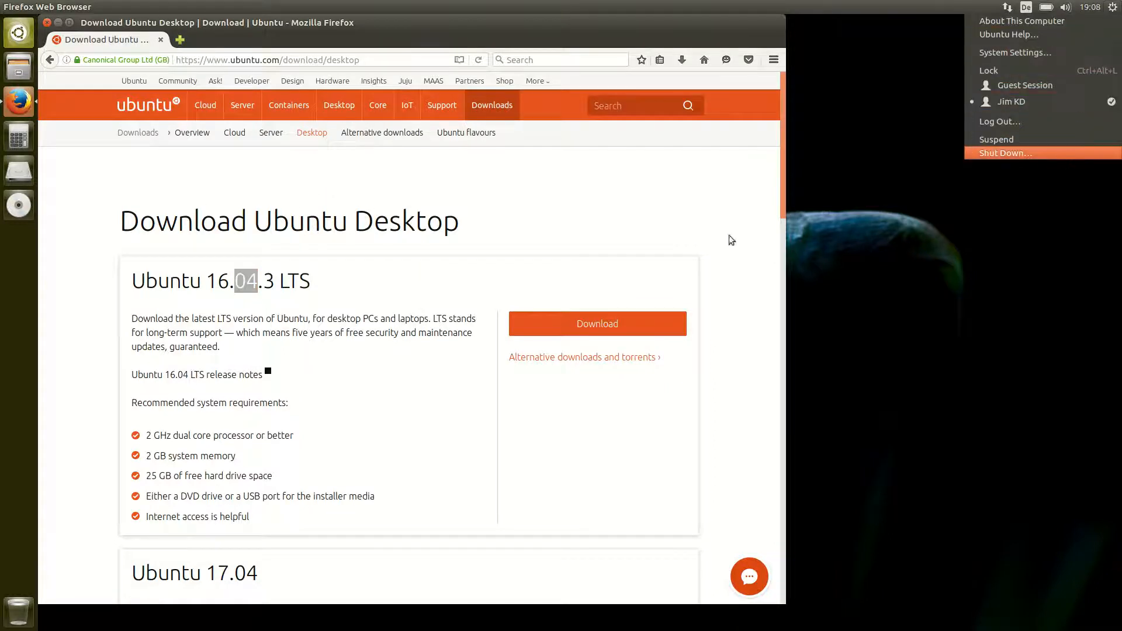
click(484, 309)
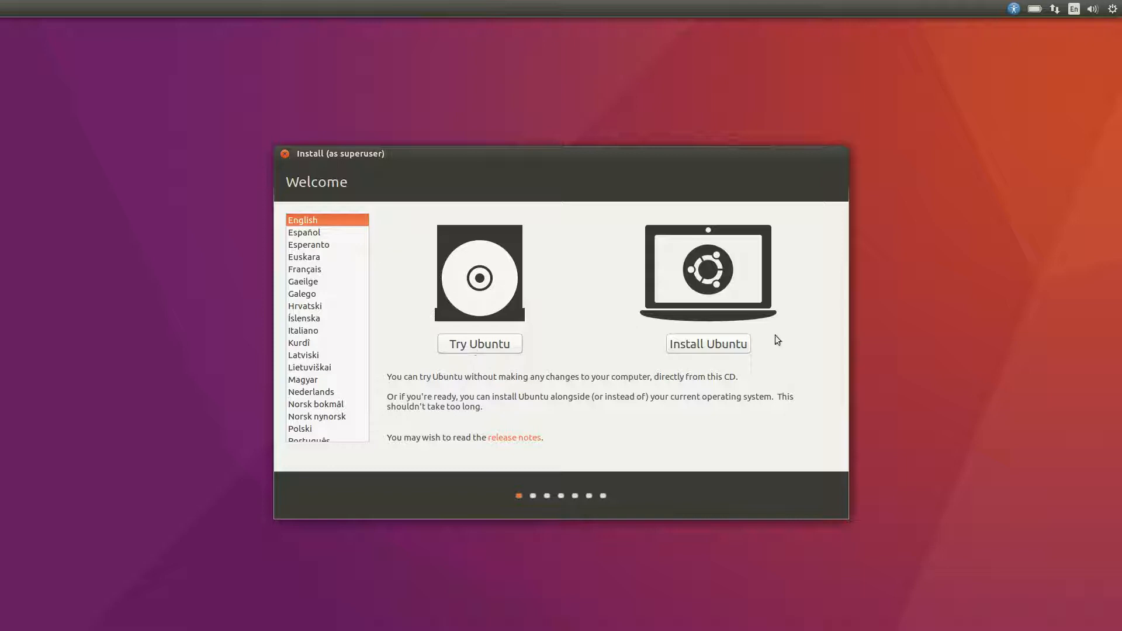
click(511, 336)
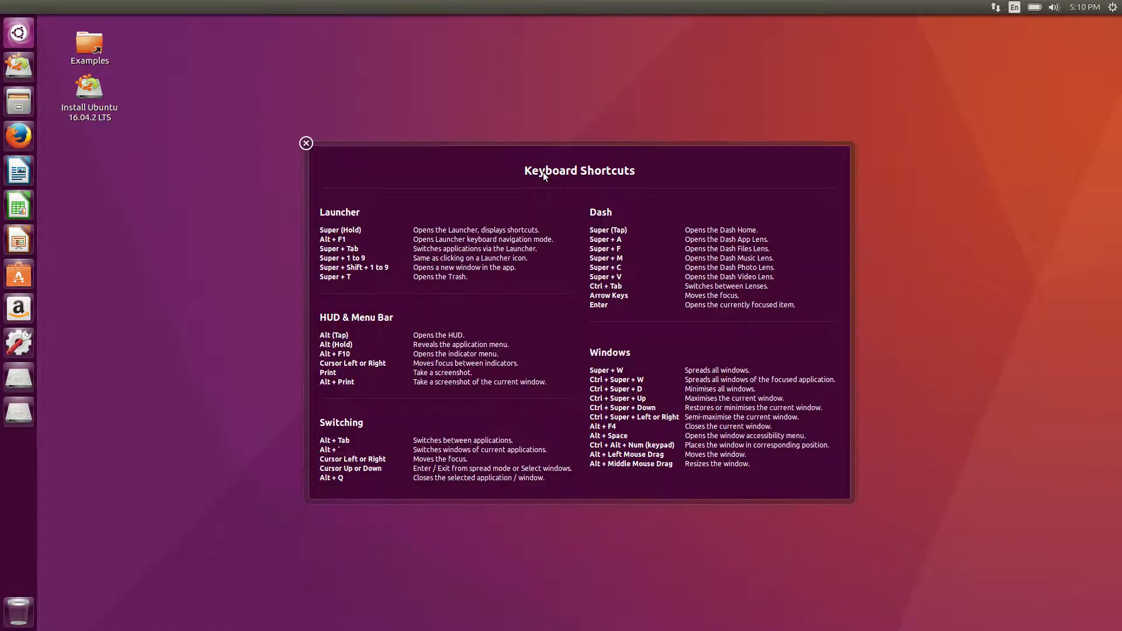
Launch GParted Partition Editor from a Dash search for 'gp' and center its window.
click(306, 143)
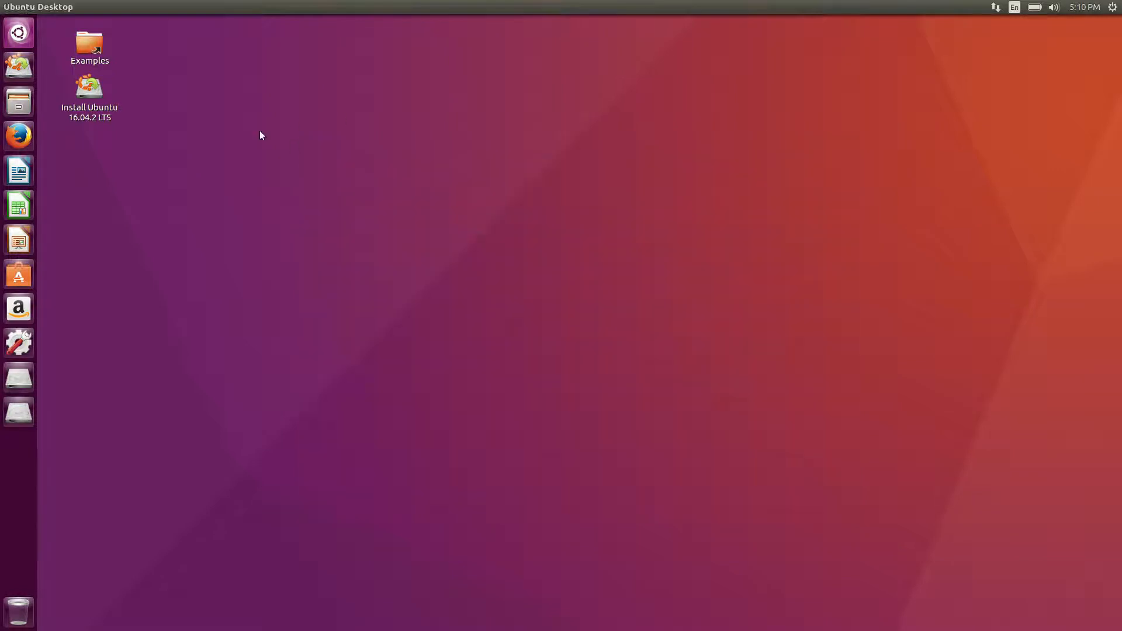
click(19, 32)
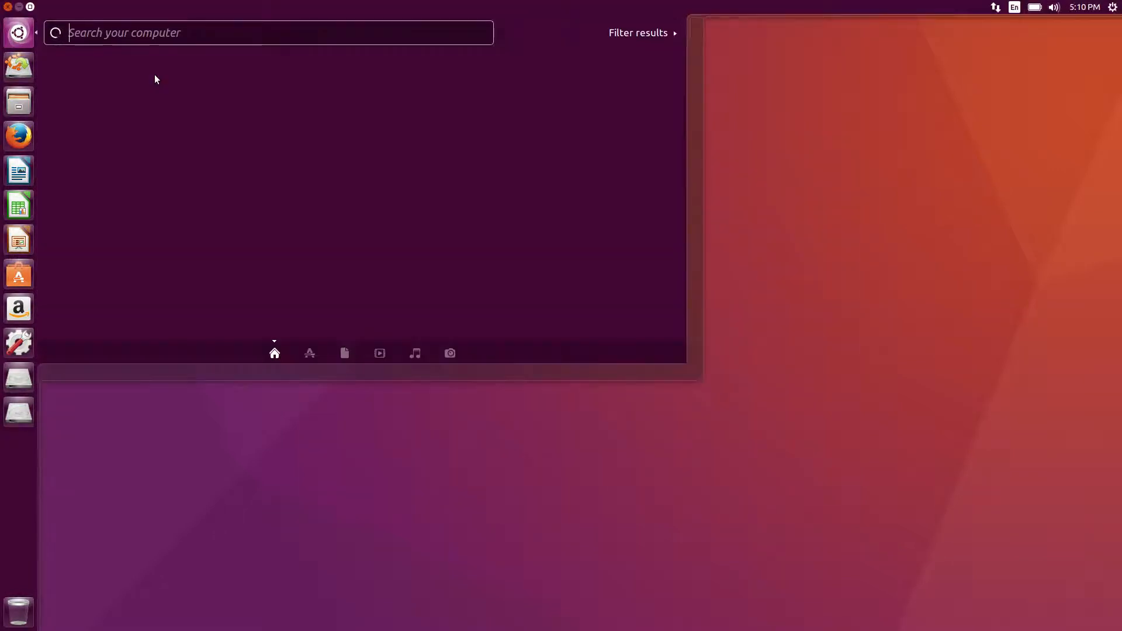
text(gp)
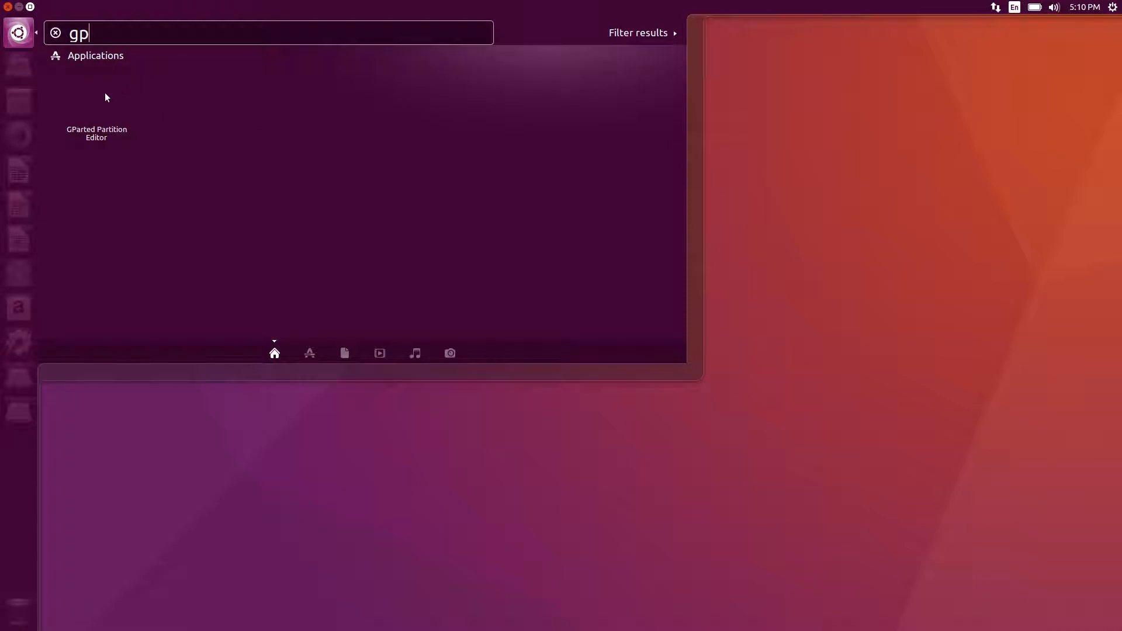
click(103, 88)
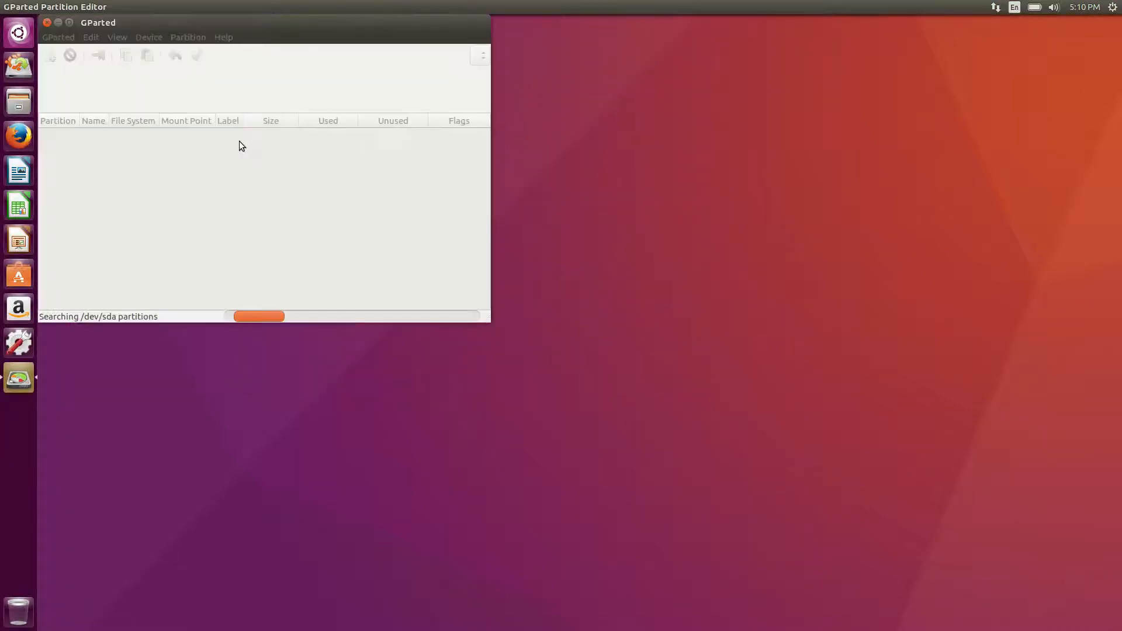
drag(216, 23, 515, 119)
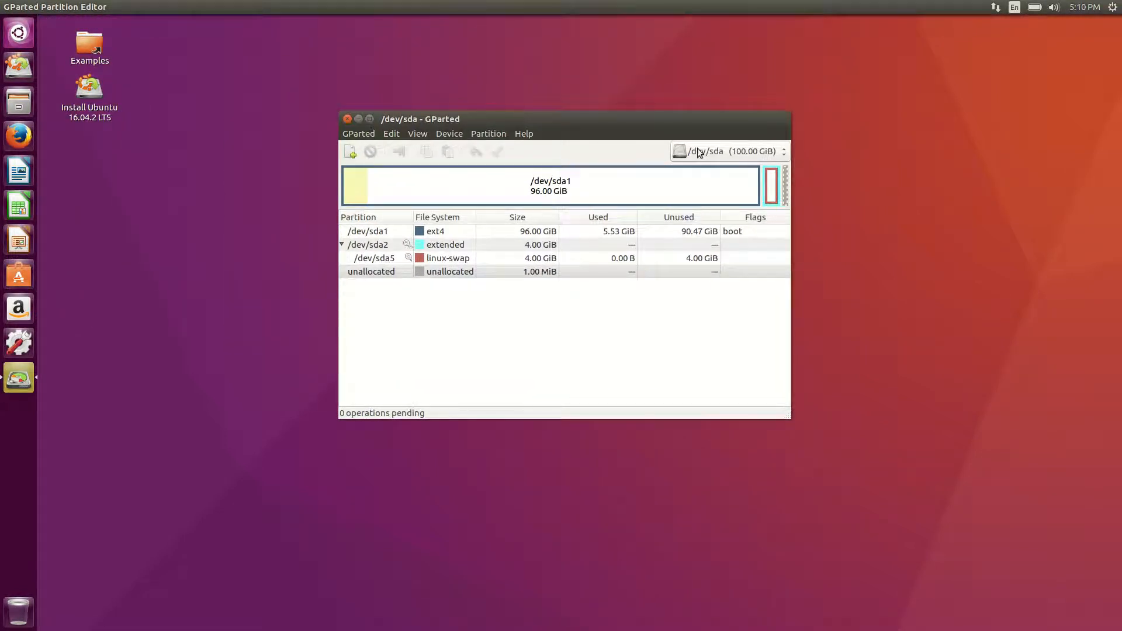
Look at the 8 GiB /dev/sdb disk, then switch back to /dev/sda.
click(714, 153)
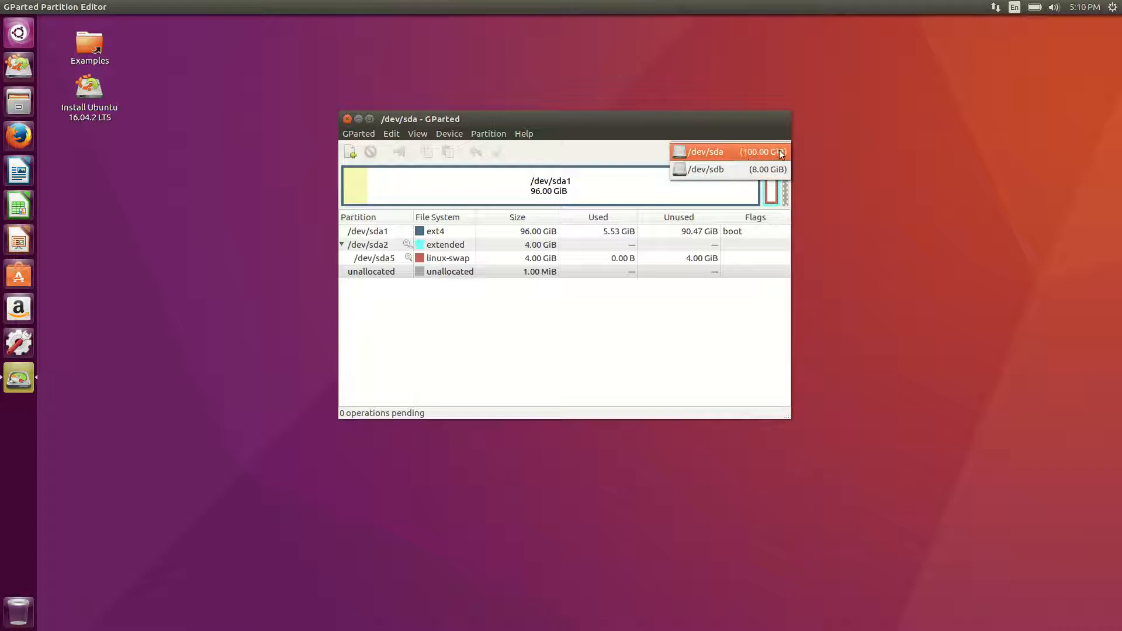
click(744, 170)
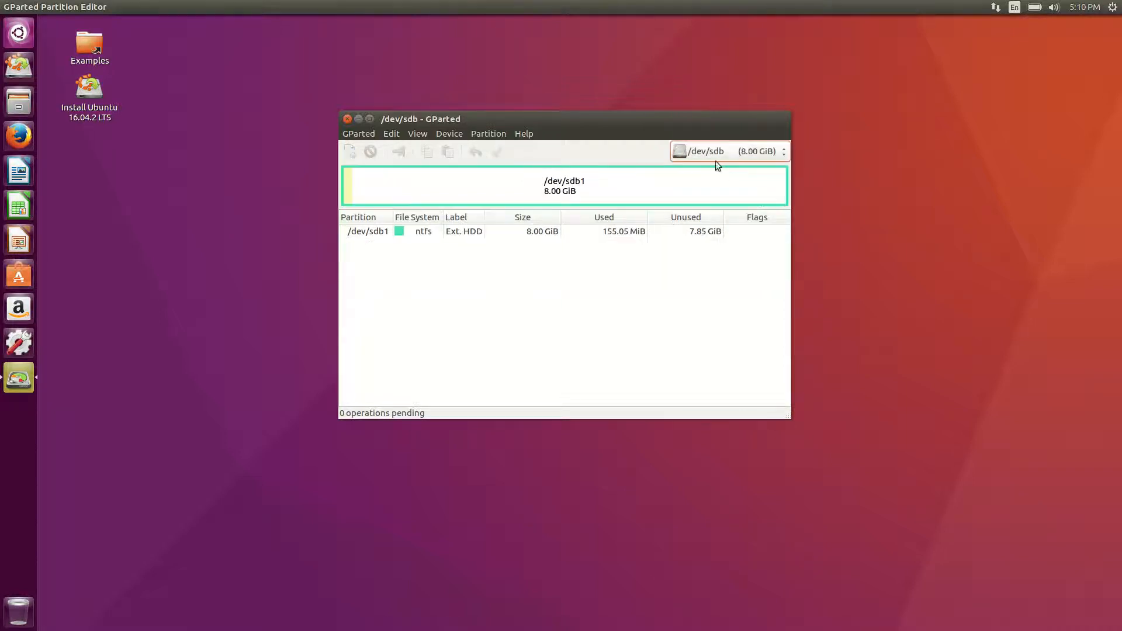
click(707, 156)
click(703, 136)
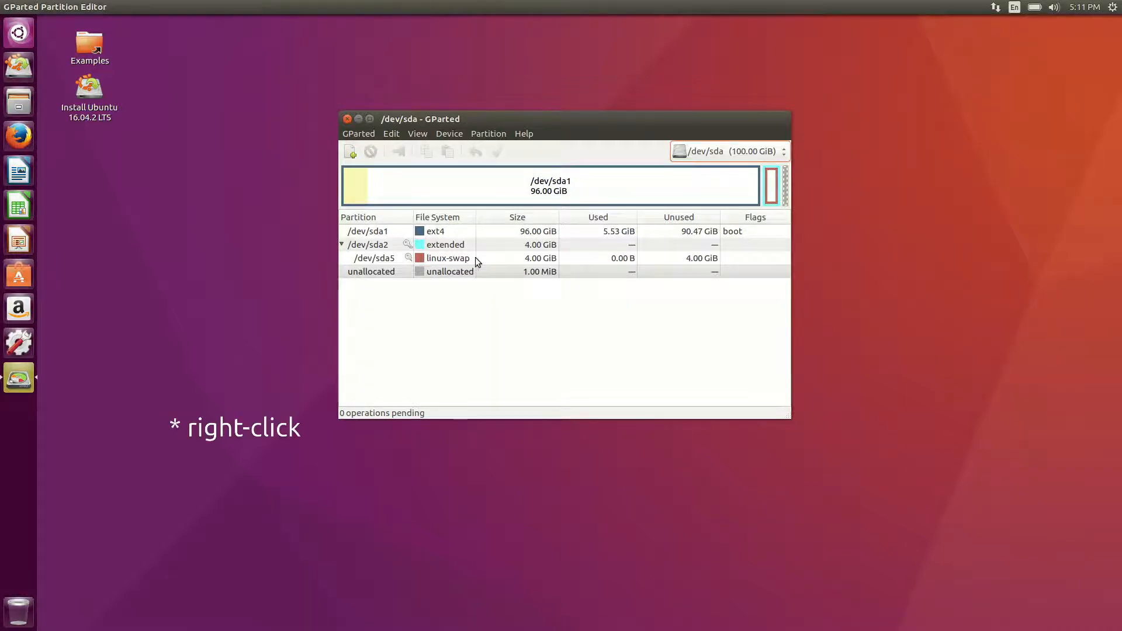
Run Swapoff on the /dev/sda5 swap partition and open the file manager.
right_click(438, 259)
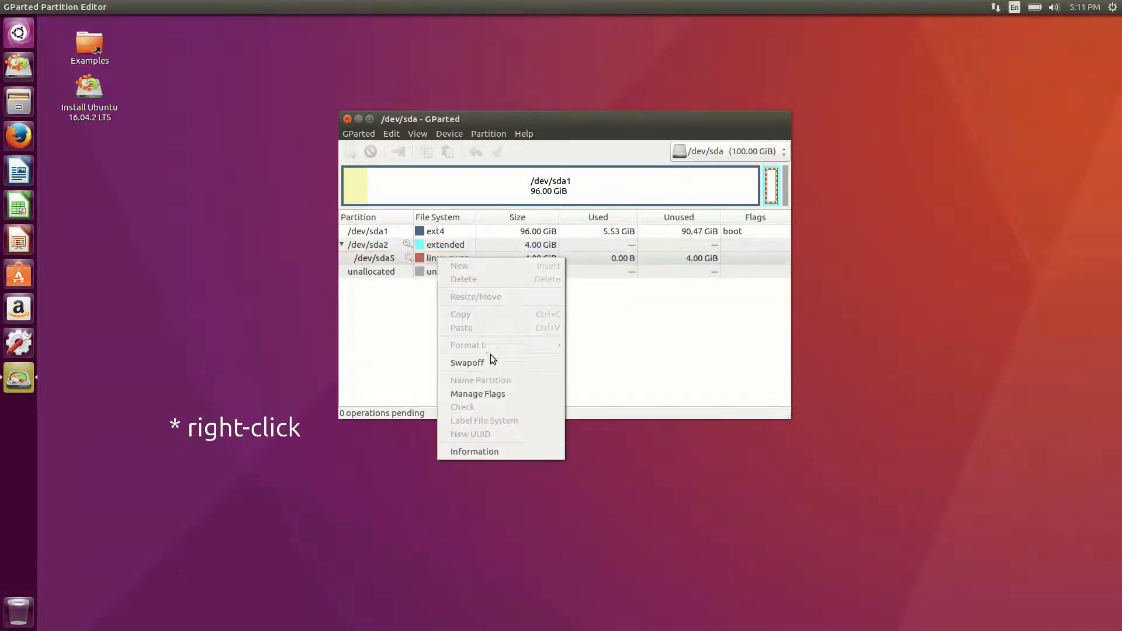
click(491, 363)
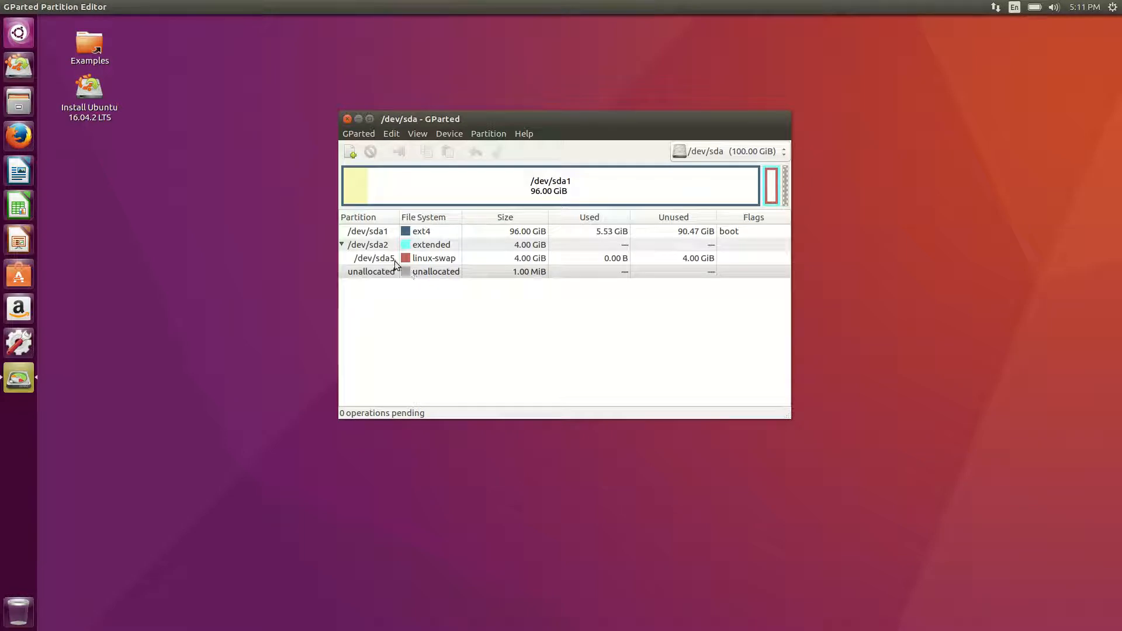
click(11, 107)
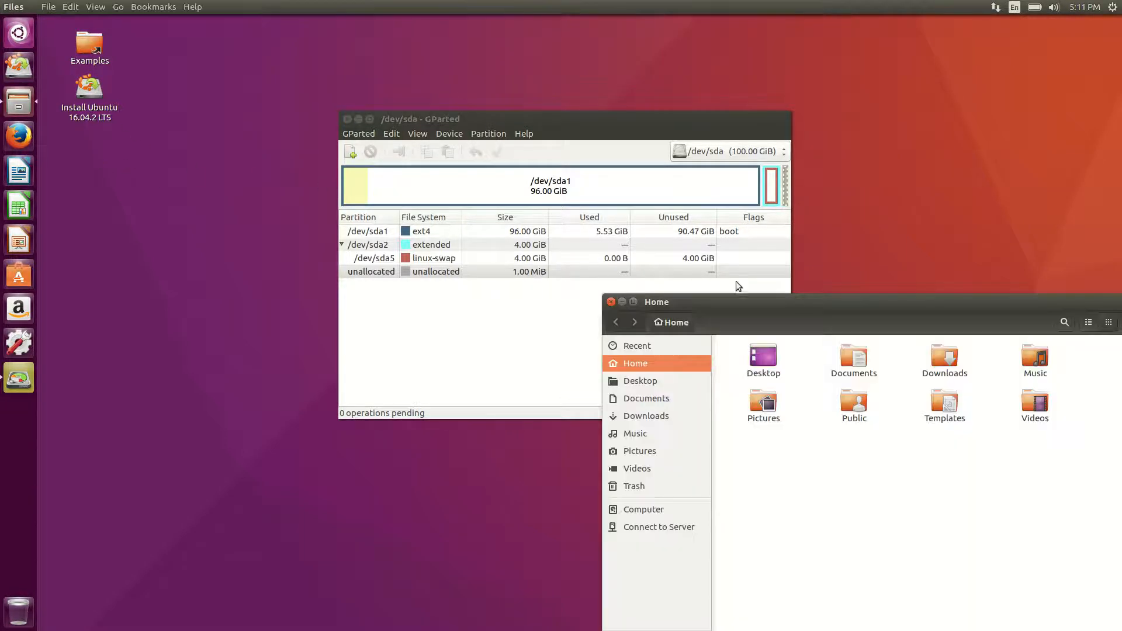
Move the Home window over GParted and close GParted.
drag(729, 301, 426, 231)
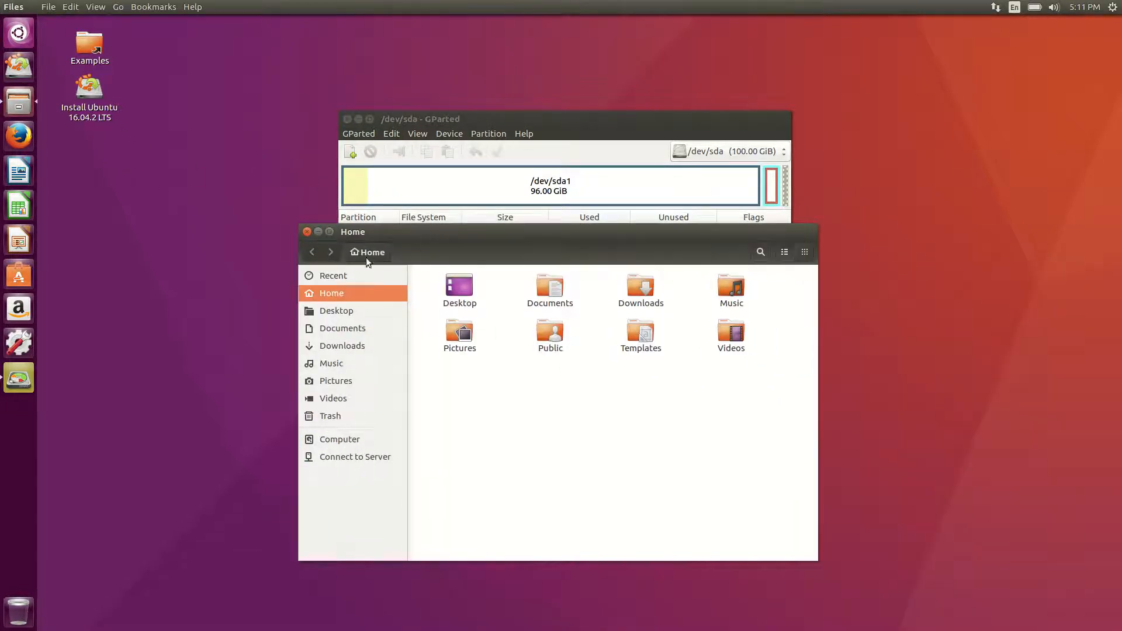
click(352, 116)
click(347, 119)
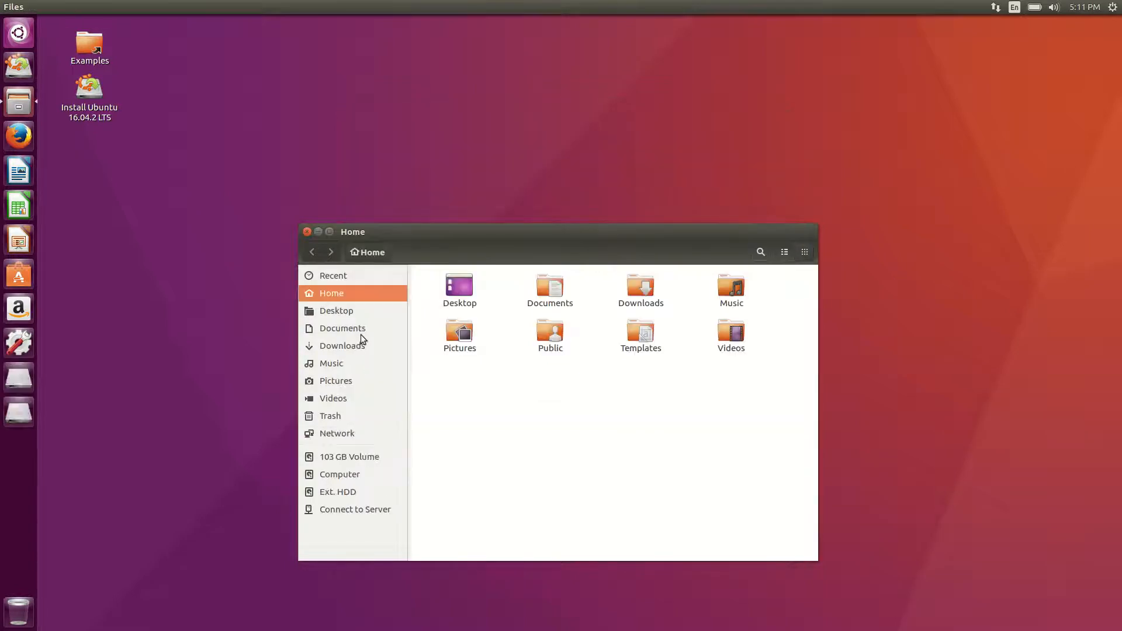
Mount the 103 GB Volume in Files, then relaunch GParted from the Dash.
click(354, 459)
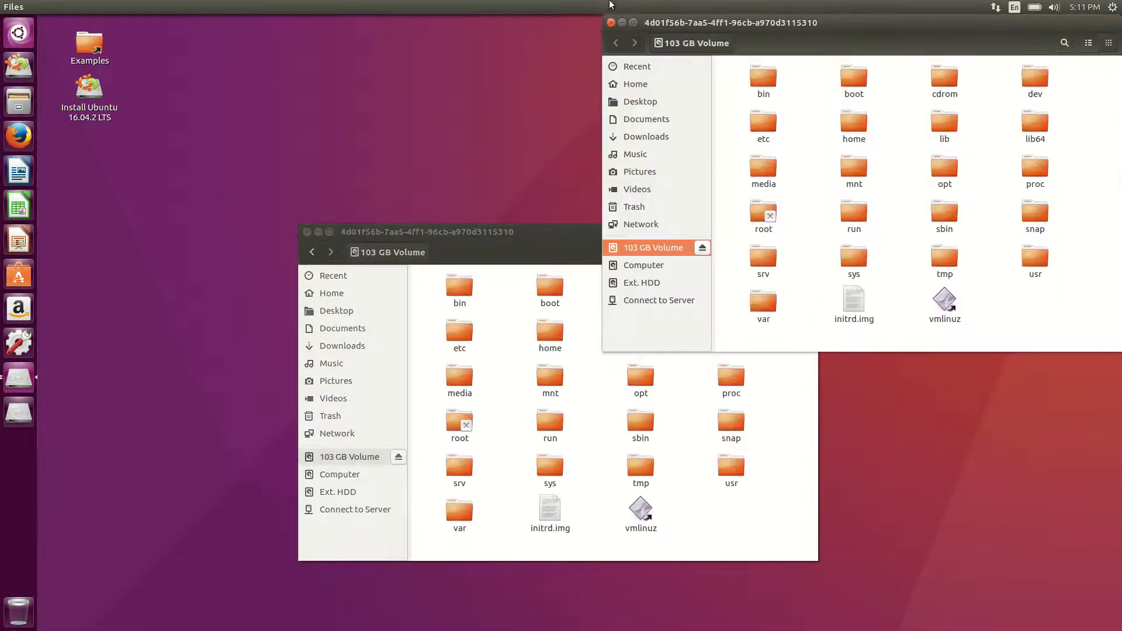
click(611, 23)
click(22, 38)
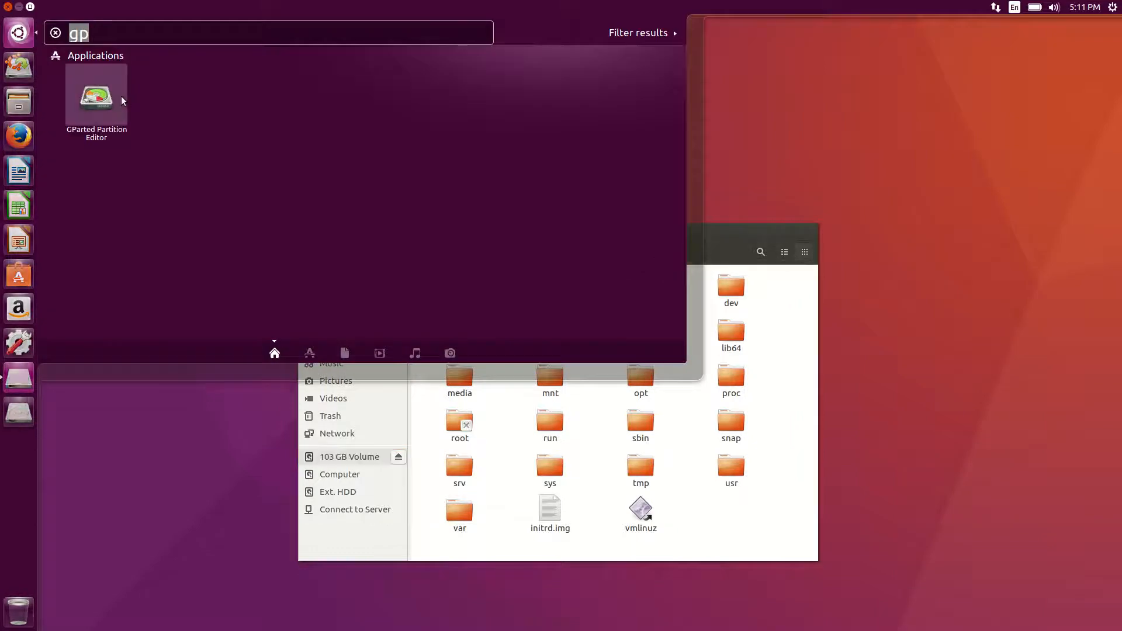
click(122, 97)
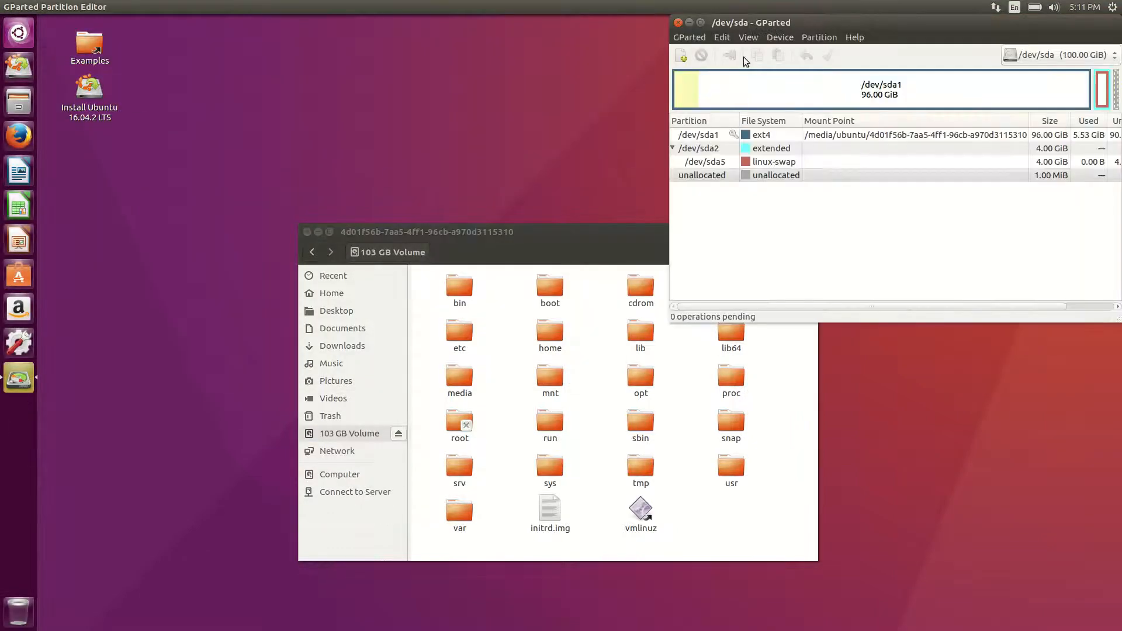
Unmount /dev/sda1, close the Files window, and move GParted toward the upper left.
drag(754, 23, 427, 105)
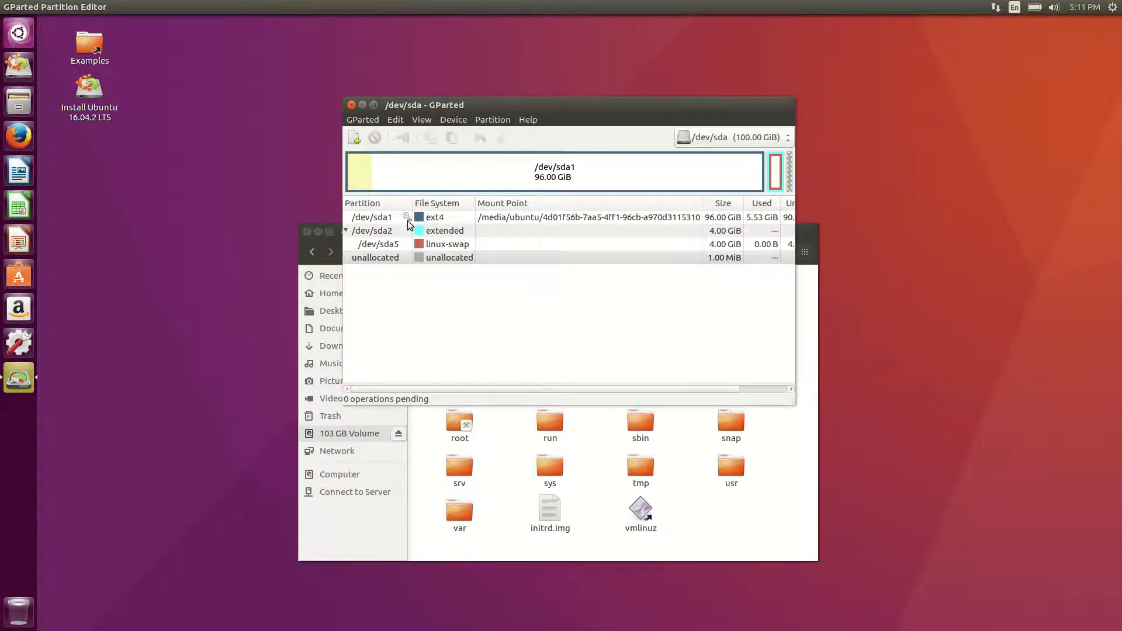
click(402, 217)
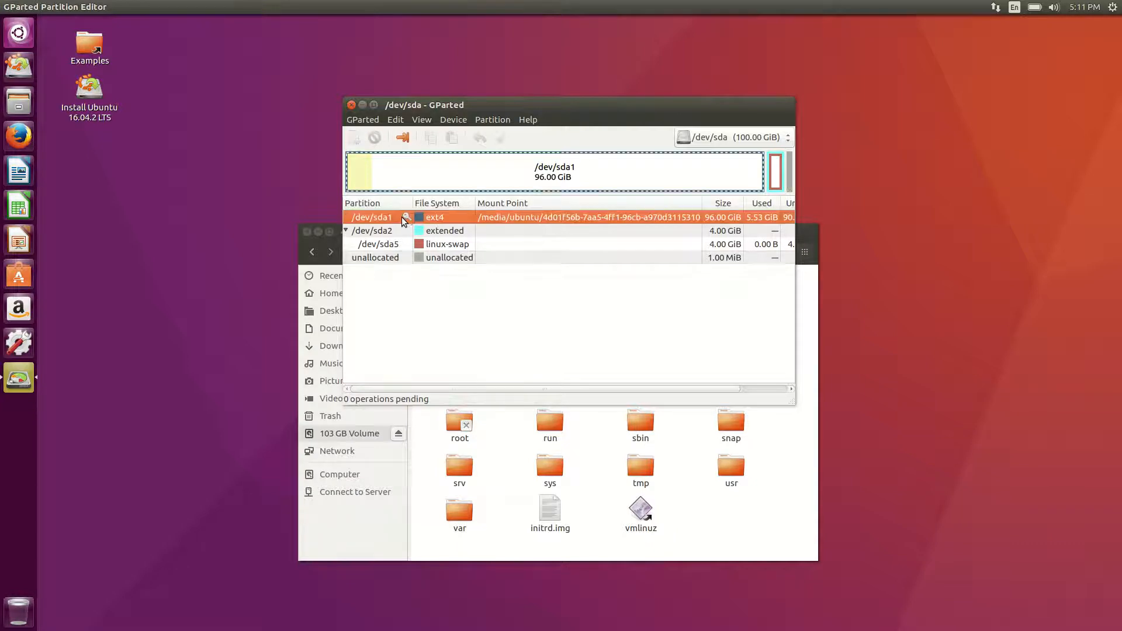
right_click(402, 217)
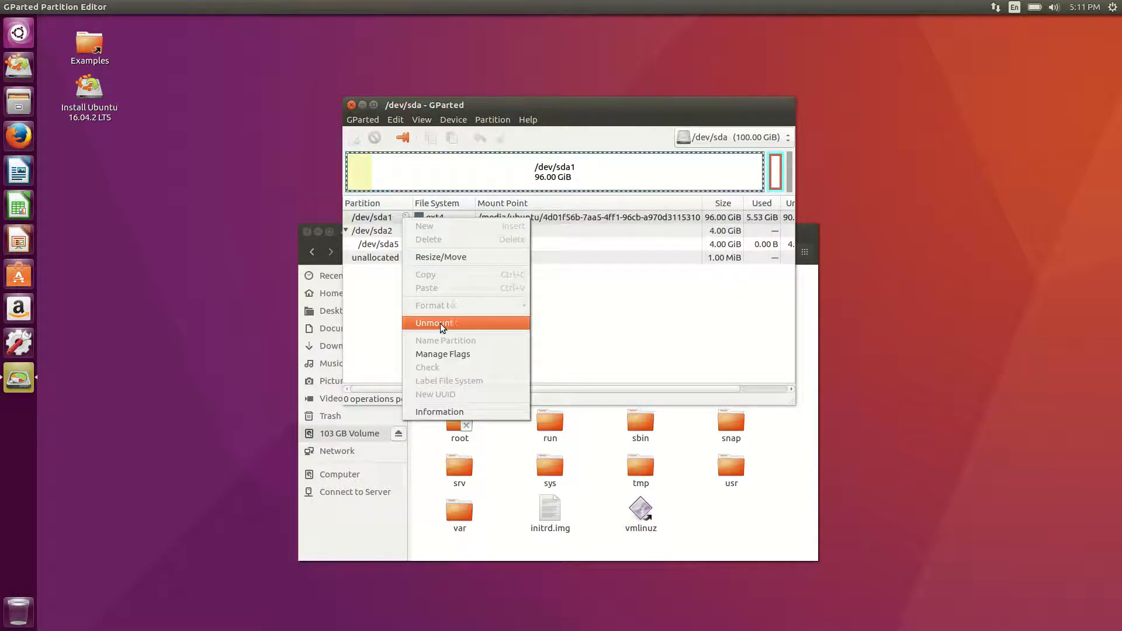
click(438, 323)
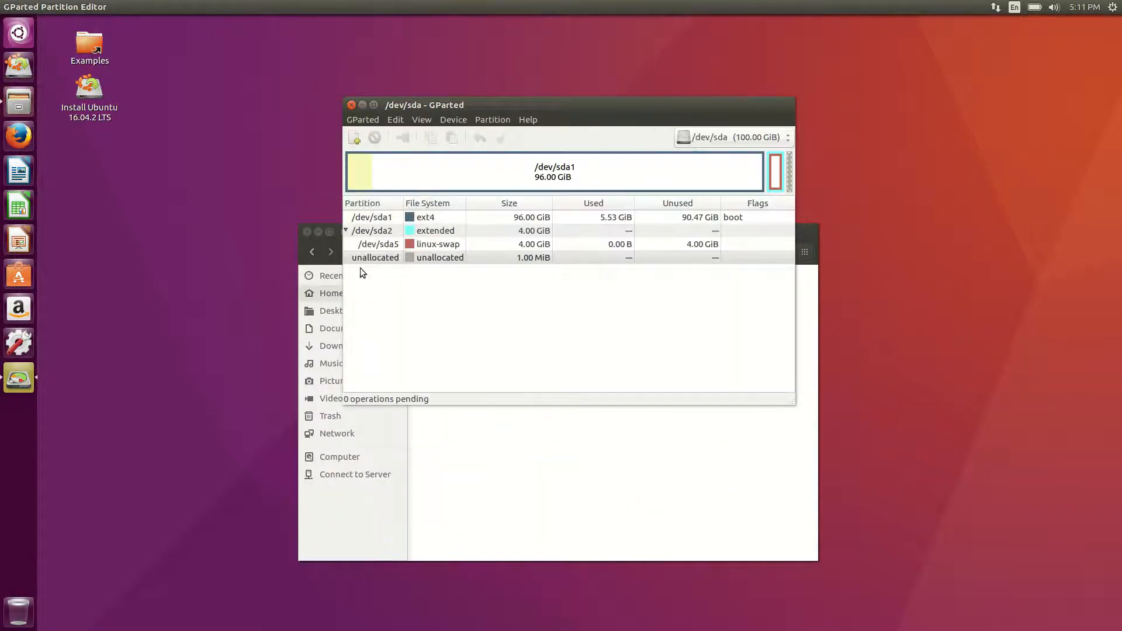
click(307, 231)
drag(437, 104, 360, 88)
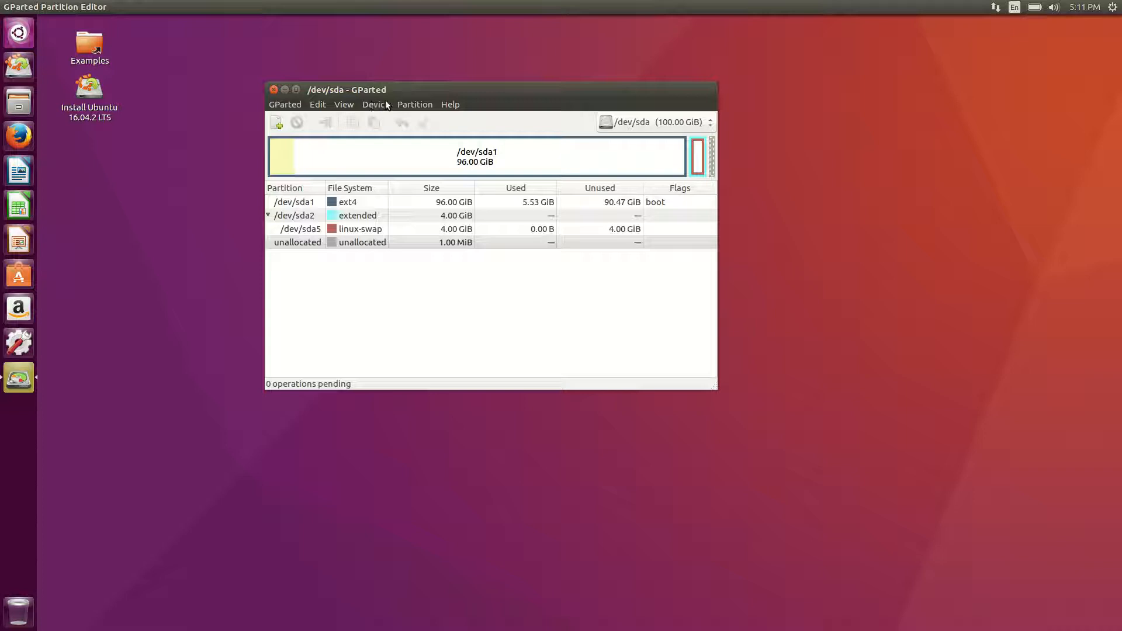
Turn on View > Device Information, highlight the msdos table type, and select /dev/sda1.
click(348, 104)
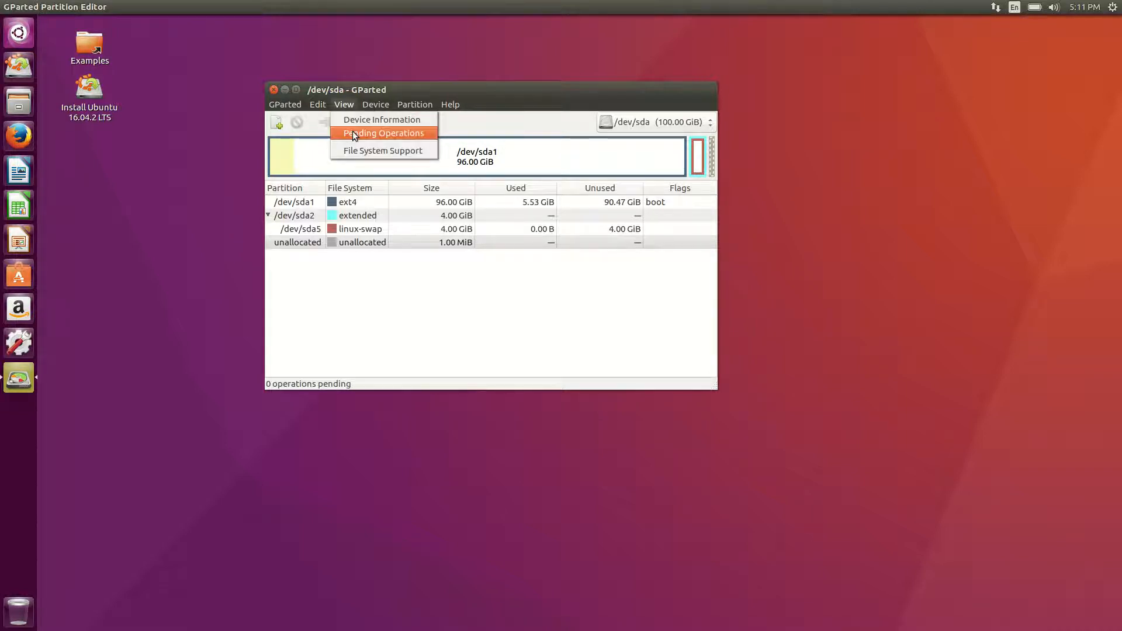
click(352, 117)
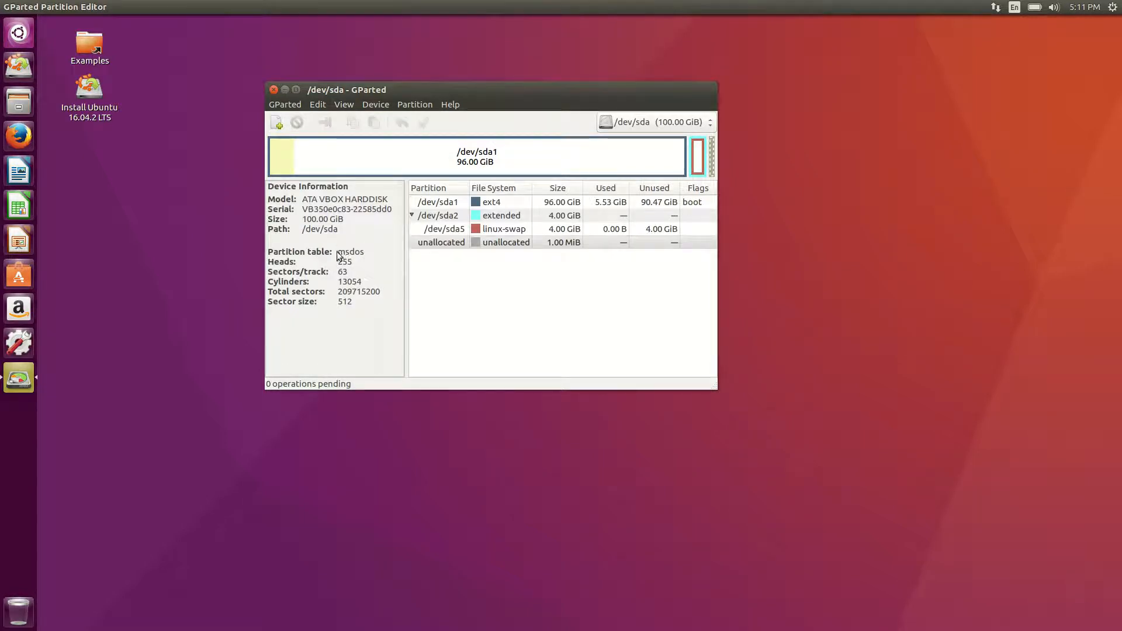
double_click(357, 255)
click(420, 203)
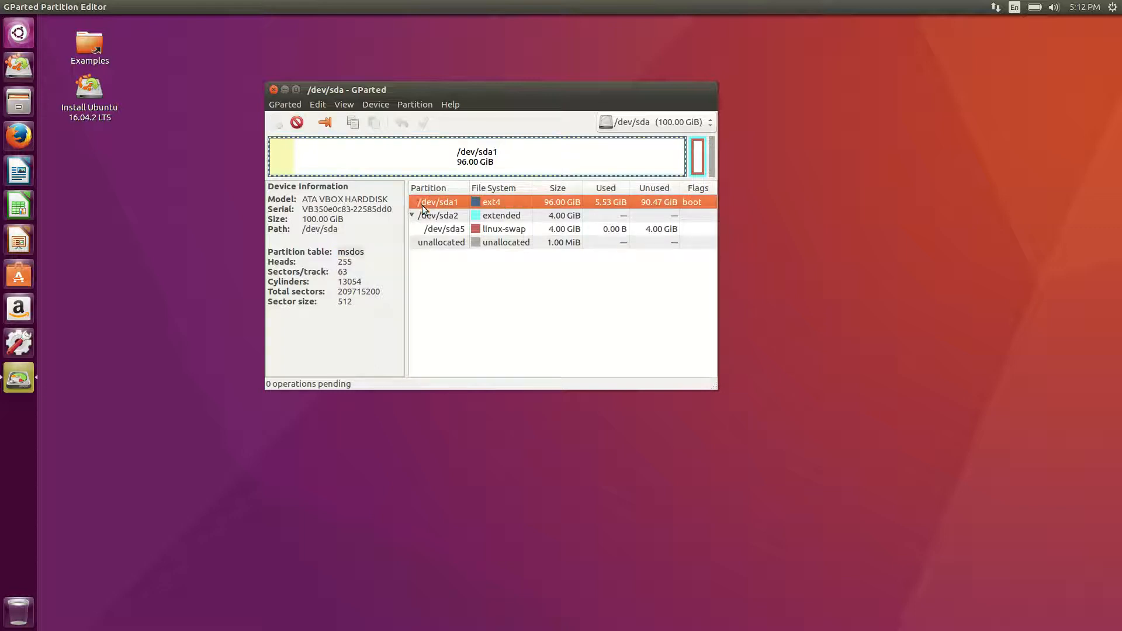
click(450, 219)
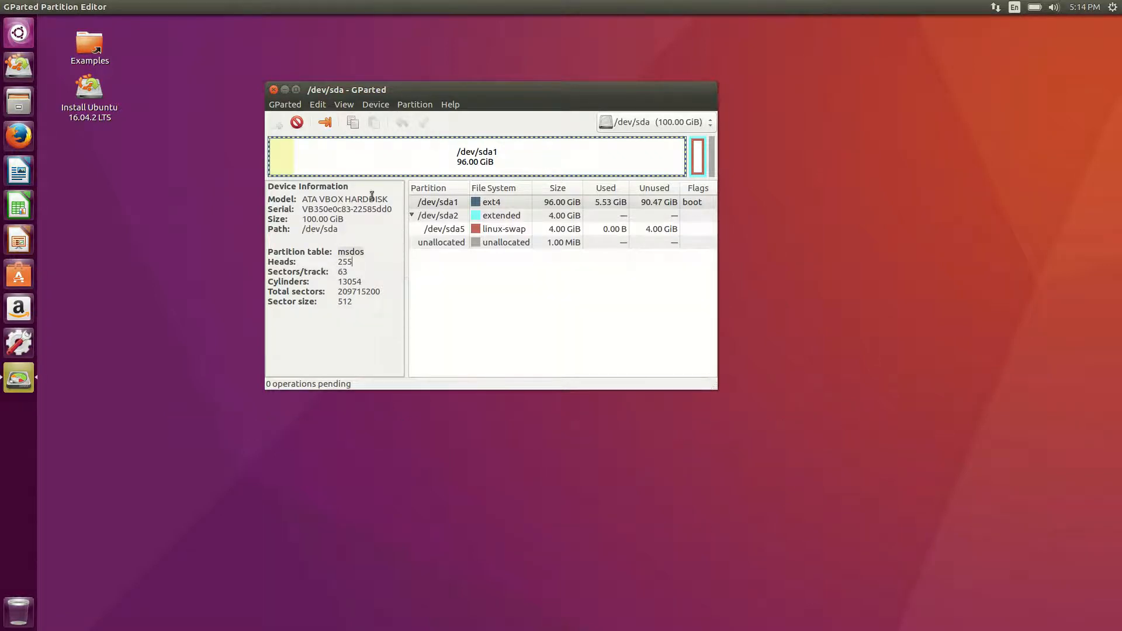
double_click(351, 248)
Uncheck Device Information in the View menu to hide the details panel.
click(344, 105)
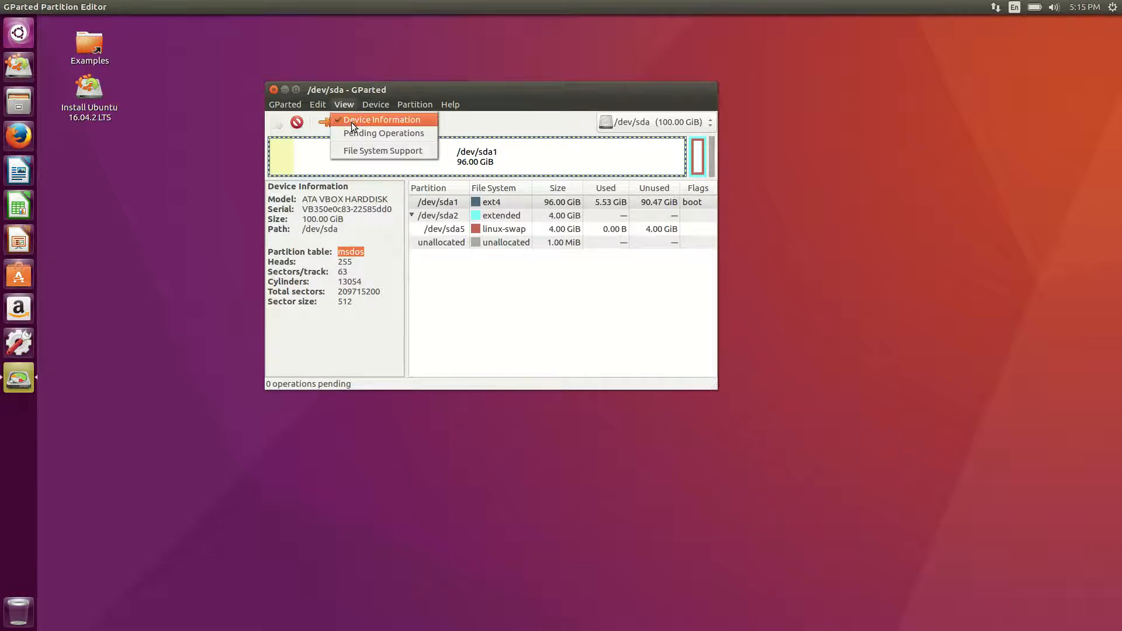
click(353, 120)
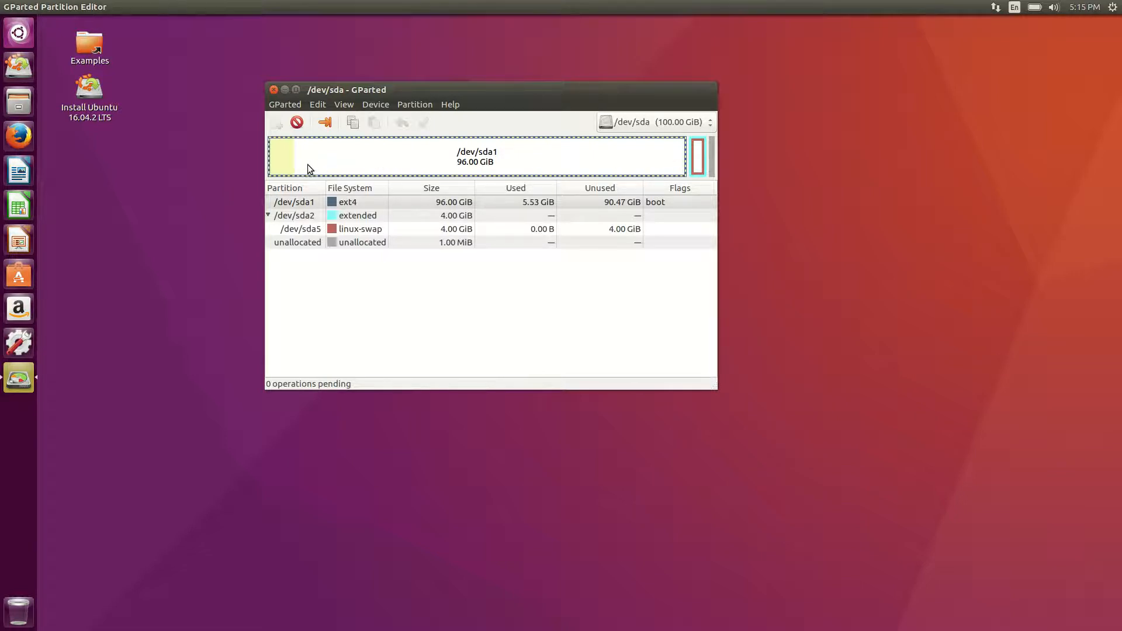
right_click(370, 202)
click(420, 247)
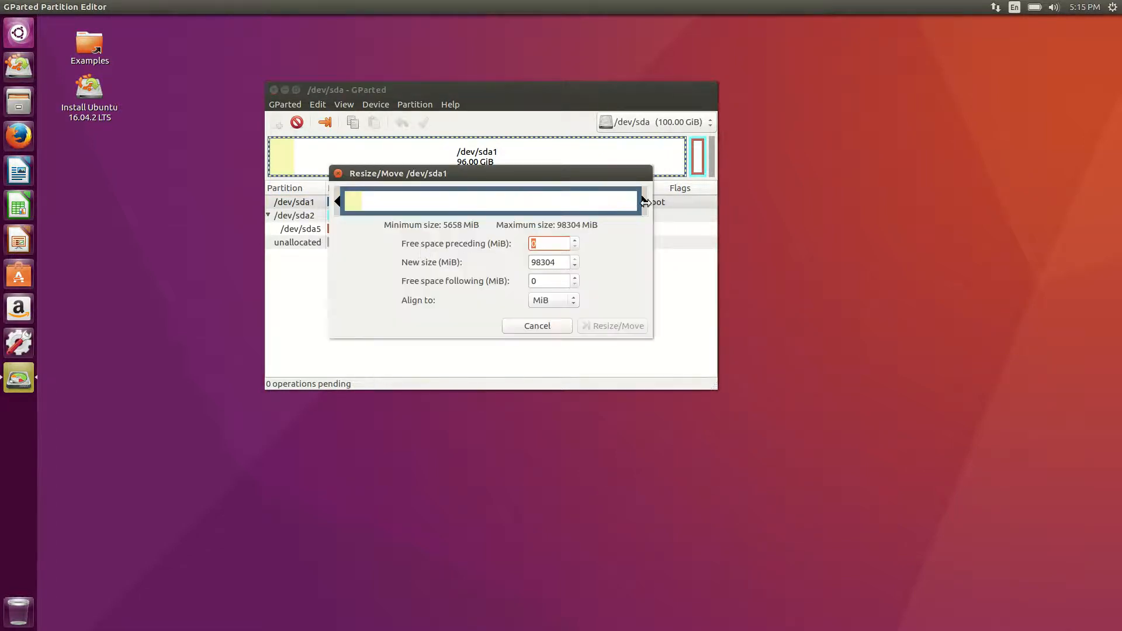
drag(644, 202, 458, 215)
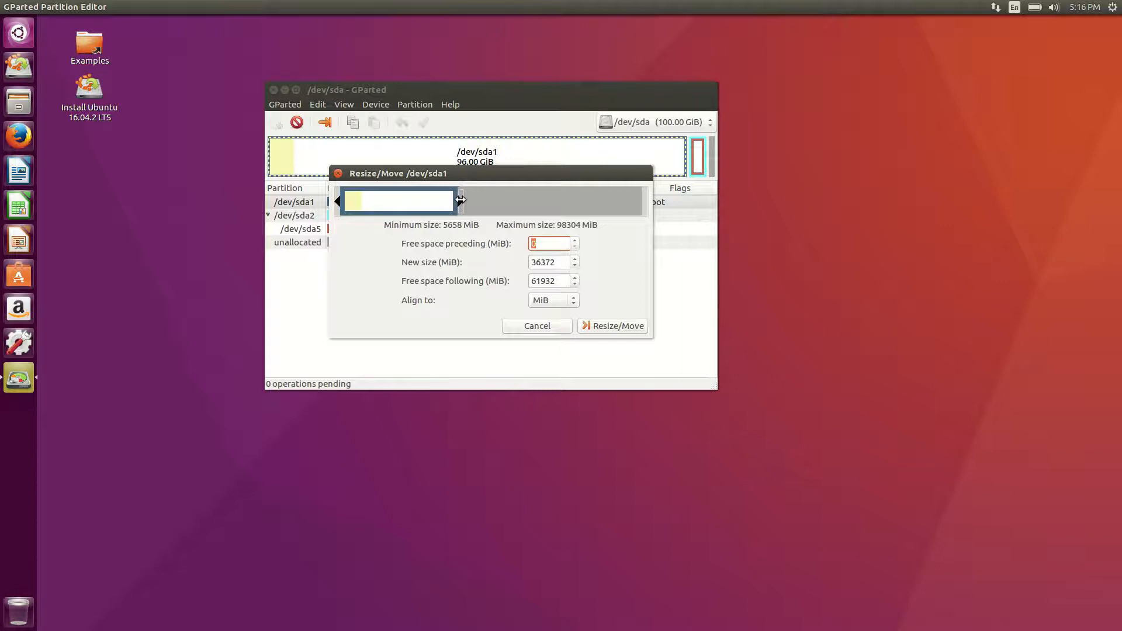
drag(448, 177, 445, 200)
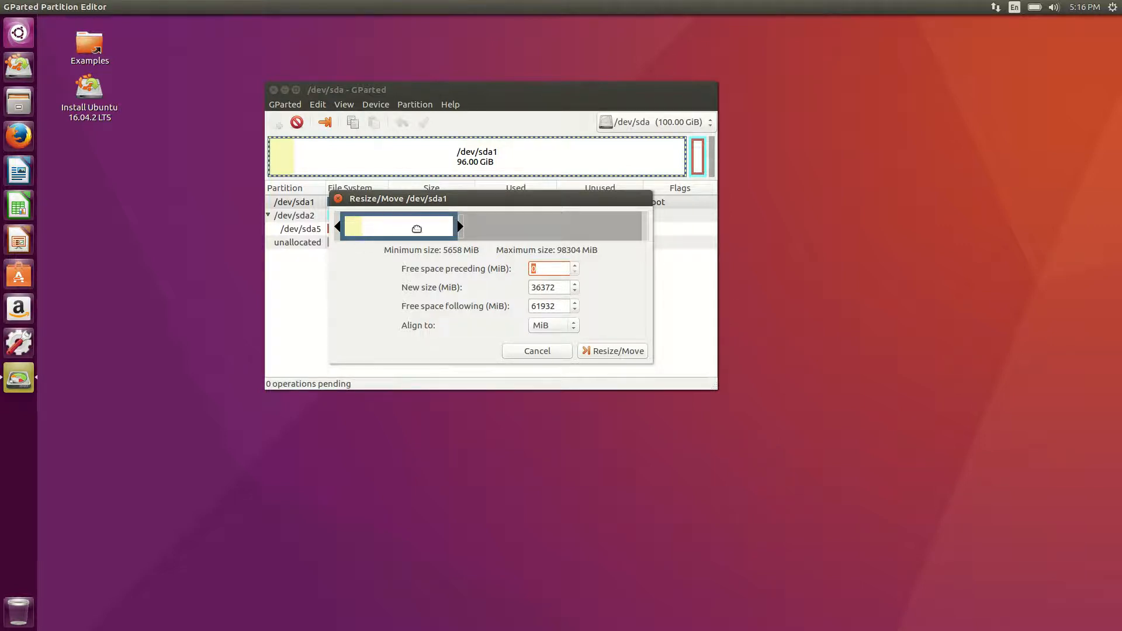
drag(392, 198, 417, 205)
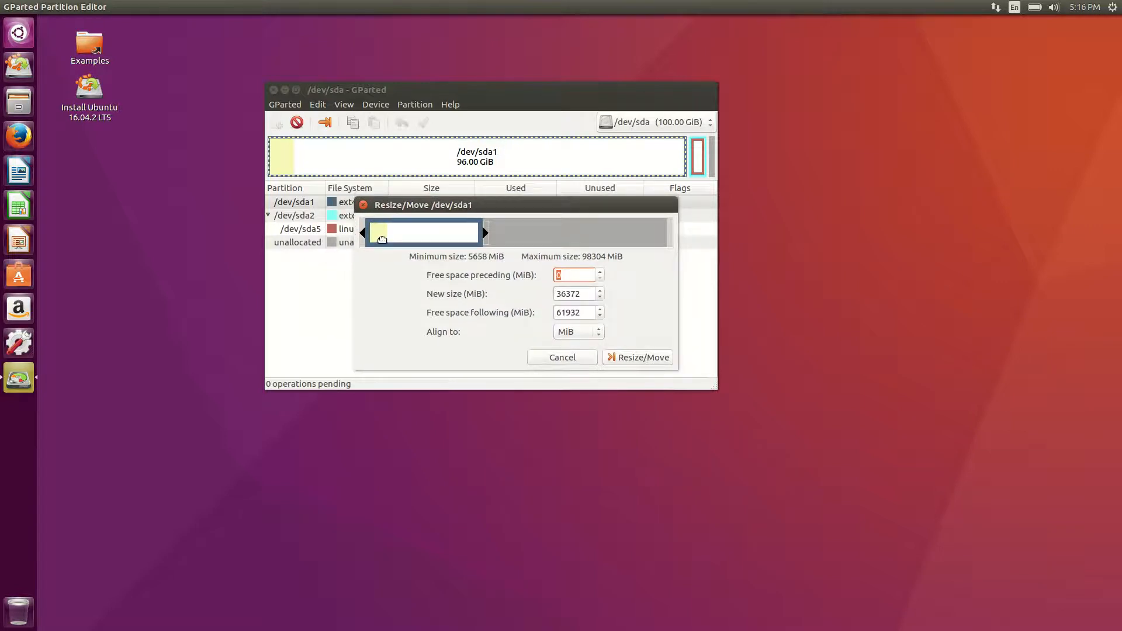
drag(363, 233, 413, 232)
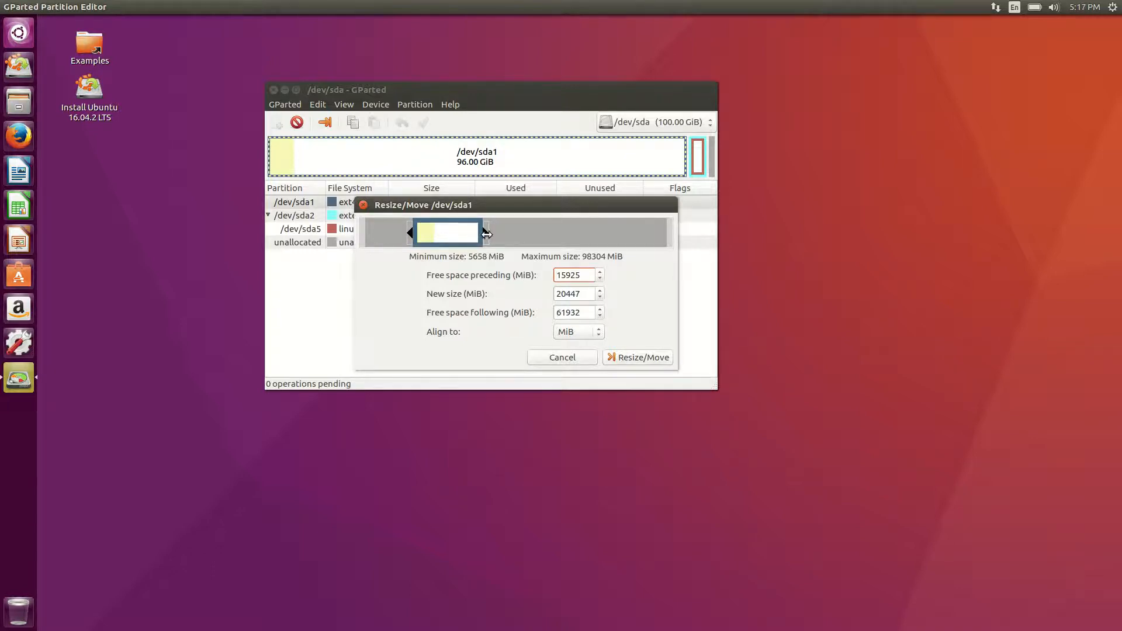
drag(484, 233, 580, 234)
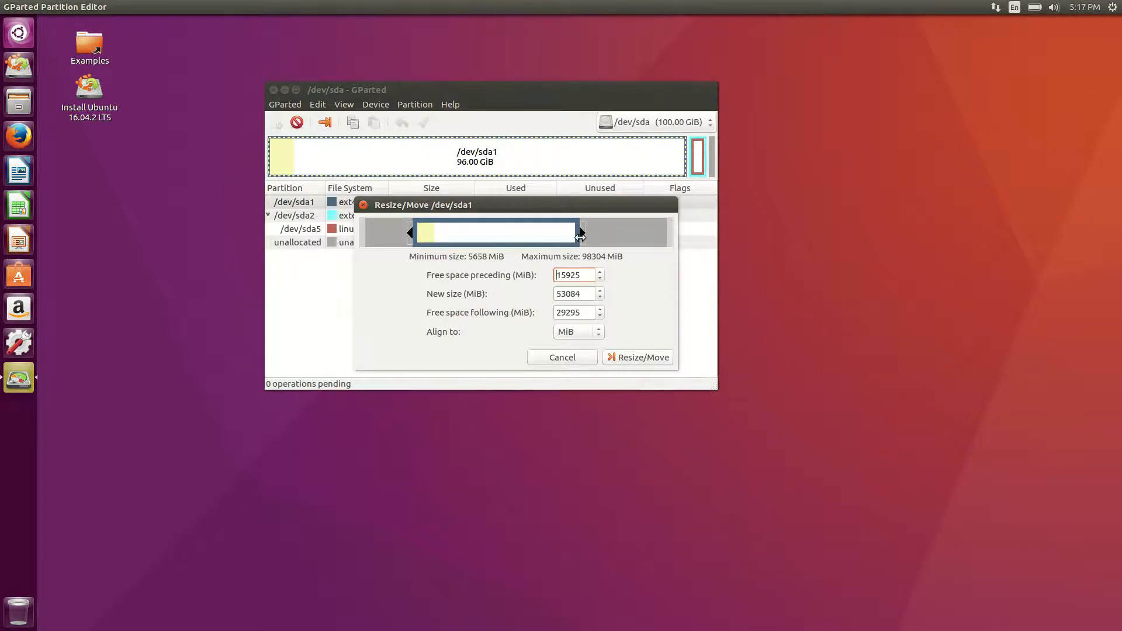
click(570, 358)
Queue a Resize/Move of /dev/sda1 with 50000 MiB free space following it.
click(371, 203)
right_click(371, 203)
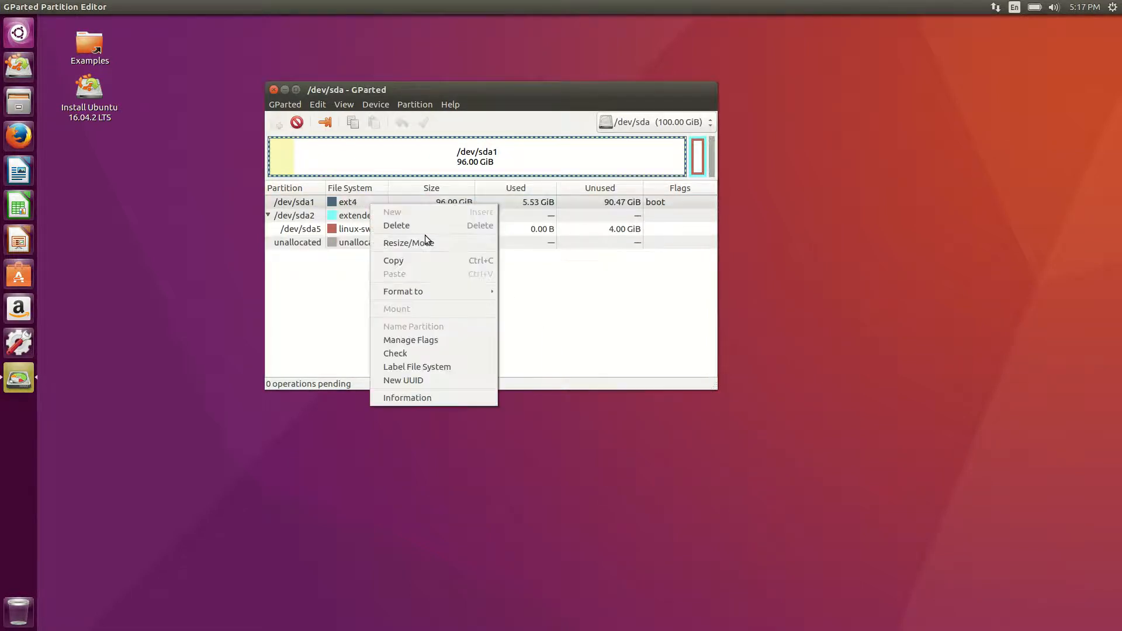
click(423, 241)
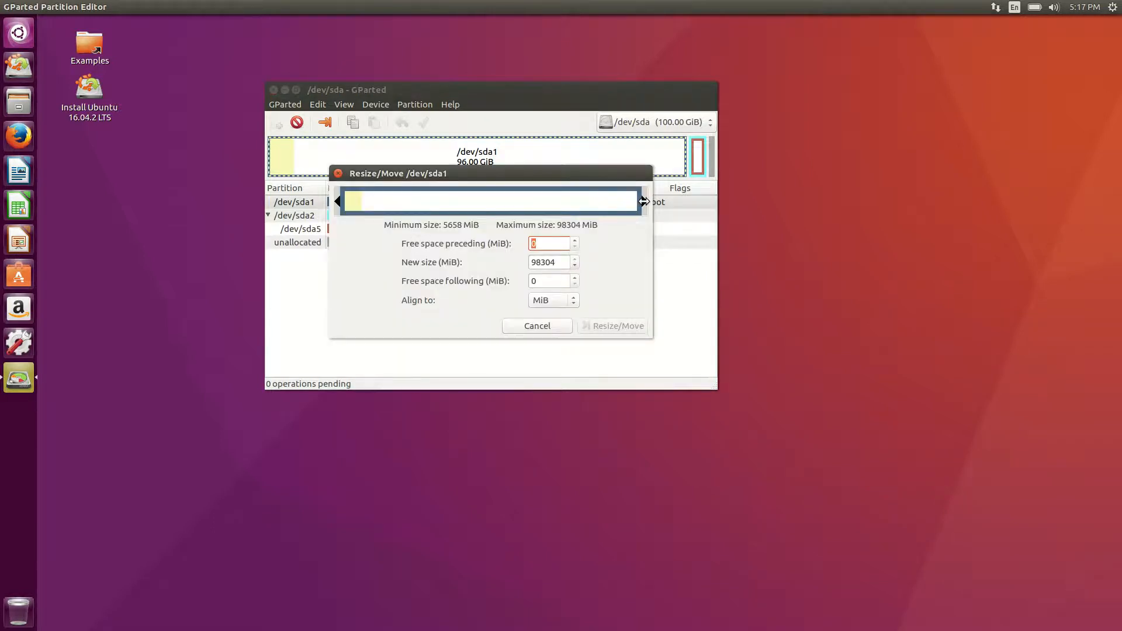
drag(643, 201, 539, 210)
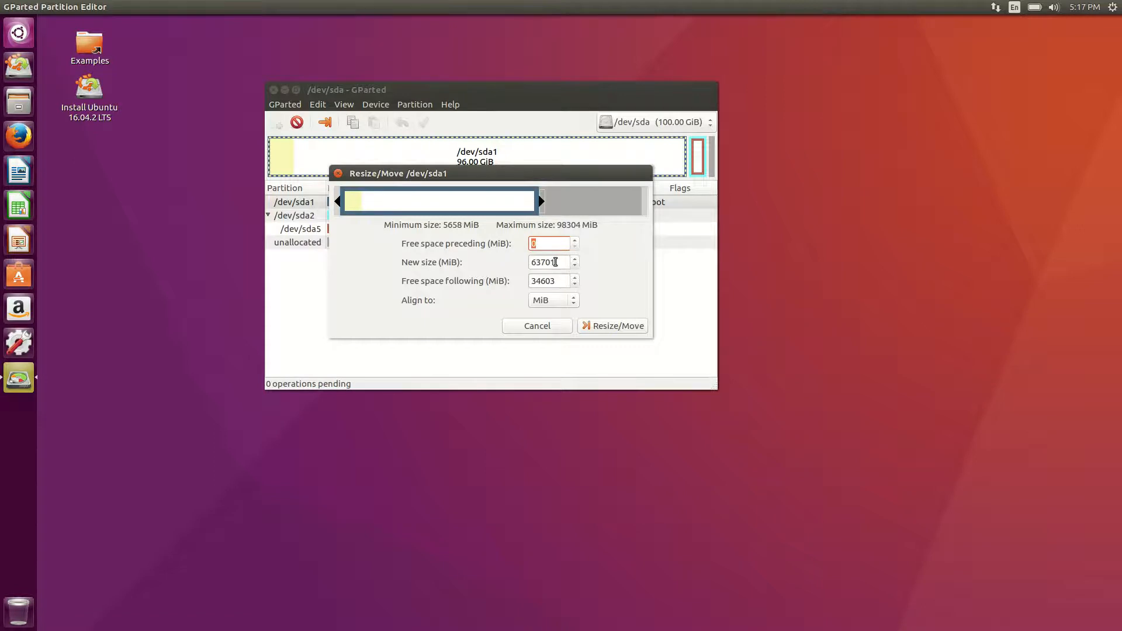
click(552, 281)
drag(553, 281, 471, 284)
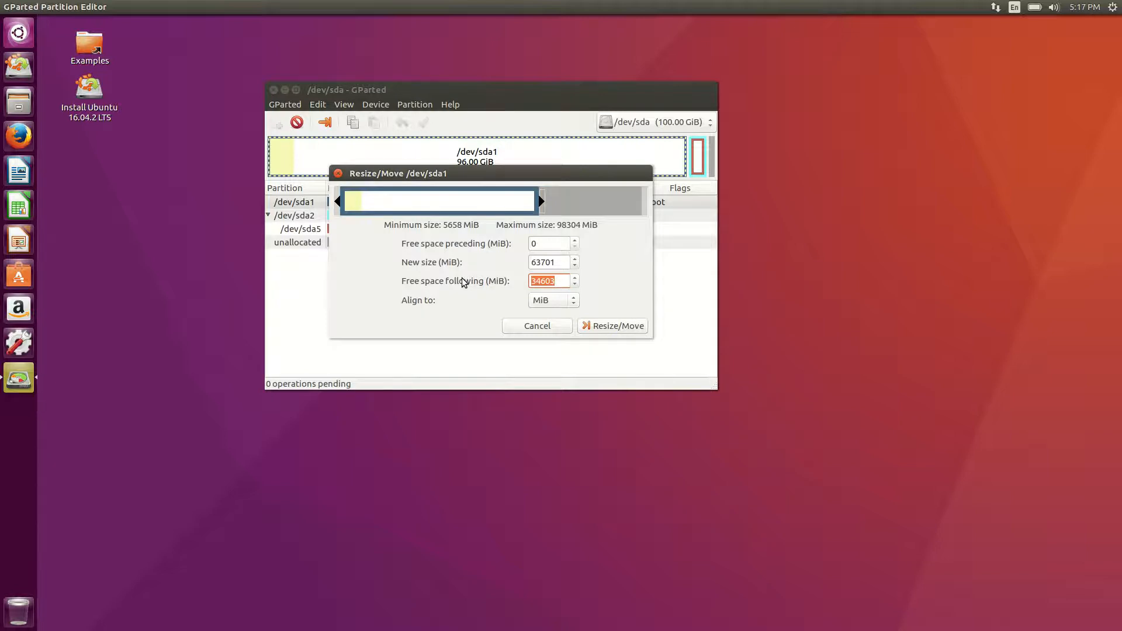
text(50000)
click(539, 263)
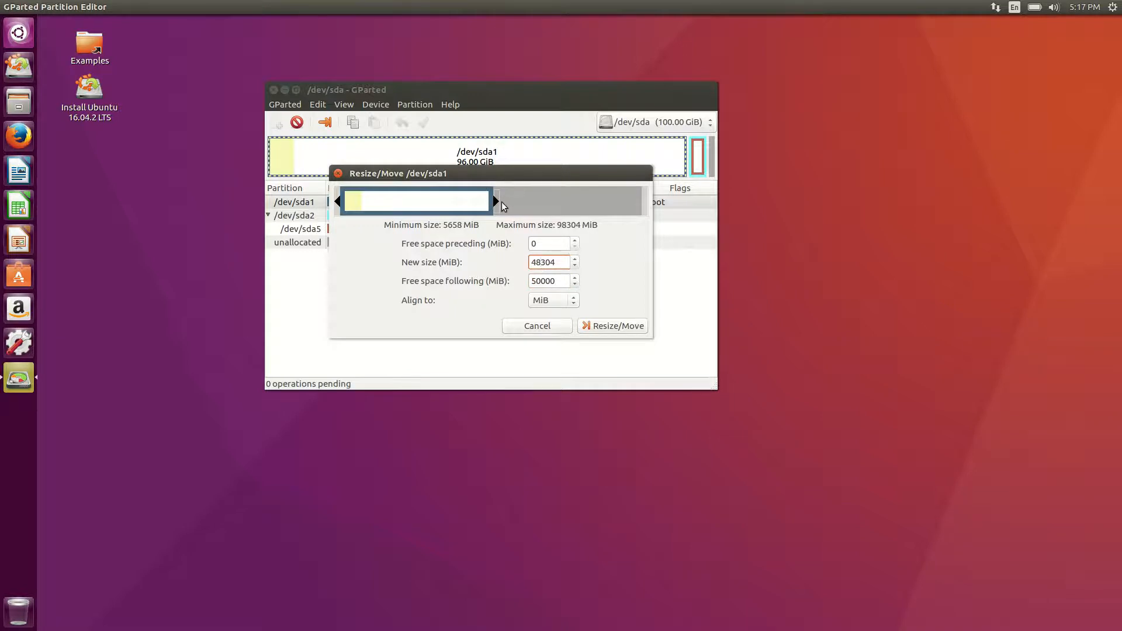
click(612, 327)
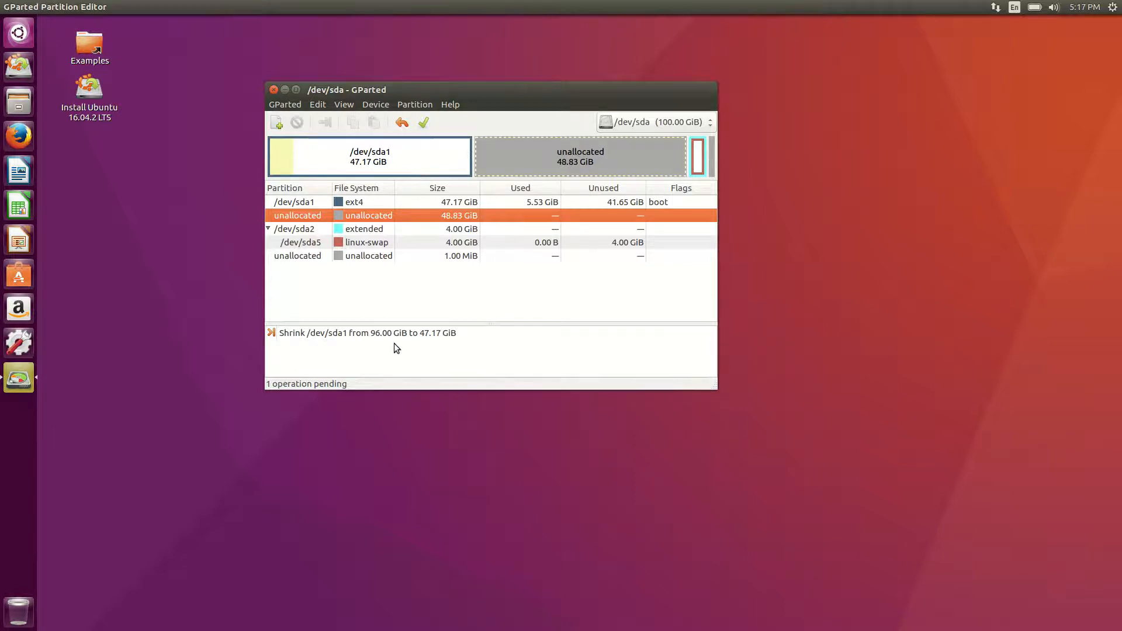
Apply all pending operations using the green checkmark in the toolbar.
click(425, 123)
Apply the shrink of /dev/sda1 to 47.17 GiB, check the operation details, and close the report.
click(619, 290)
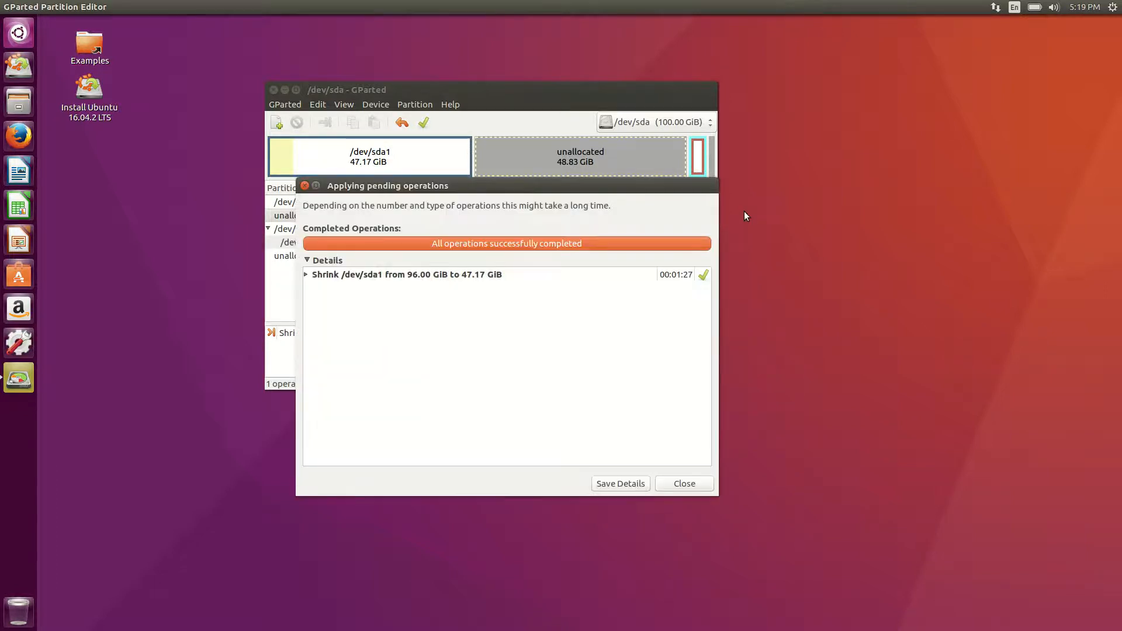
click(692, 279)
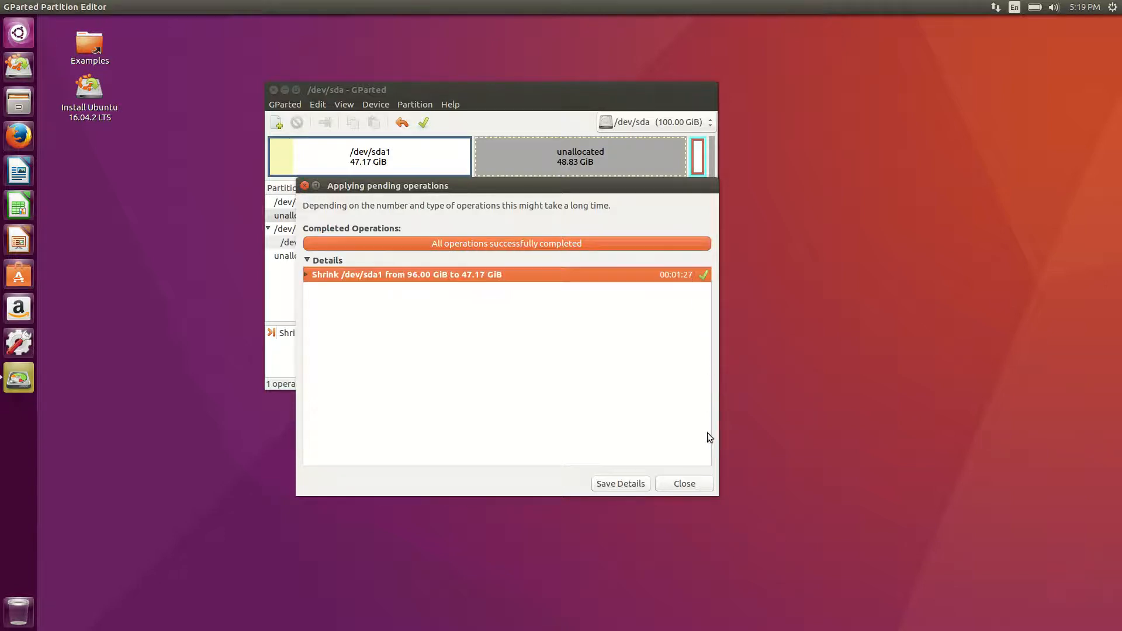
click(686, 483)
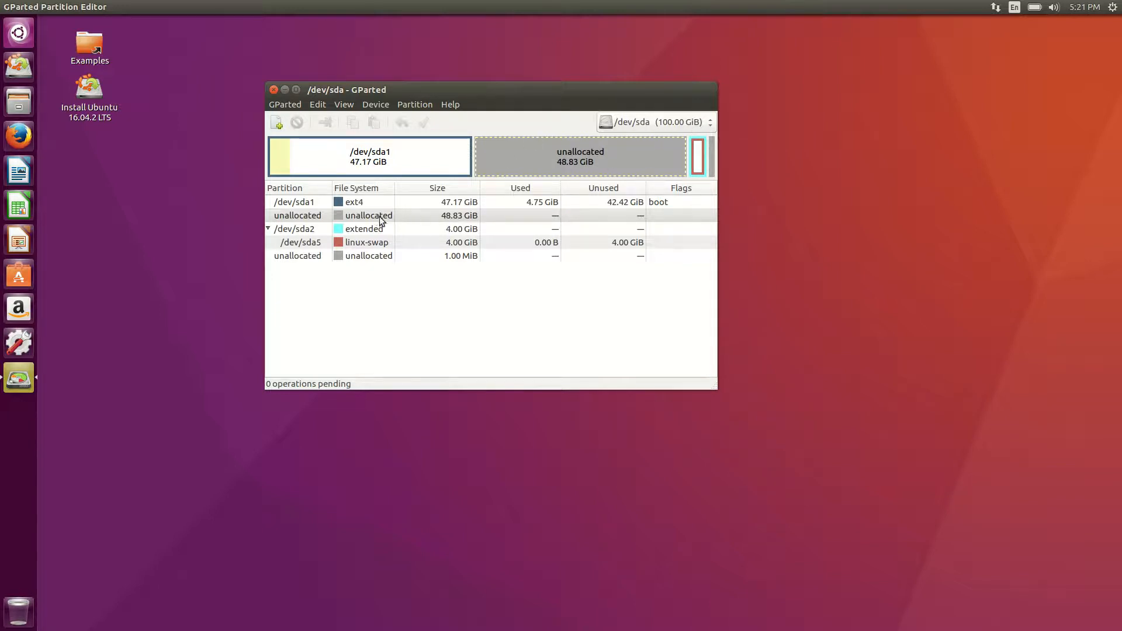
Select the 48.83 GiB unallocated space following /dev/sda1.
click(332, 221)
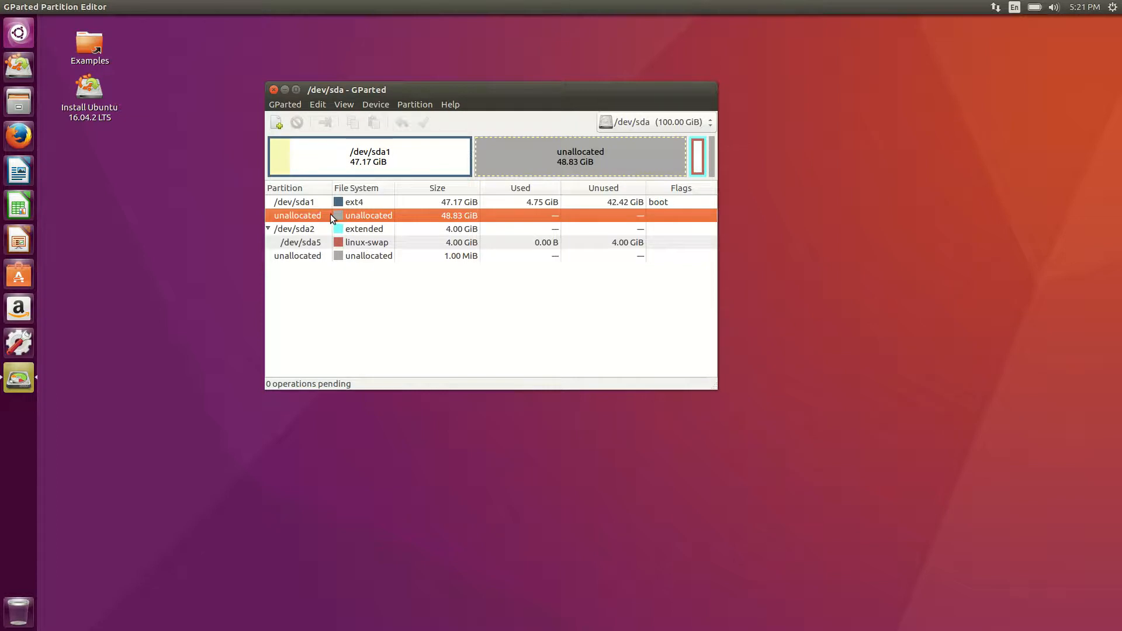
Open a new partition dialog on the unallocated space, review the Primary and ext4 choices, then cancel.
right_click(515, 155)
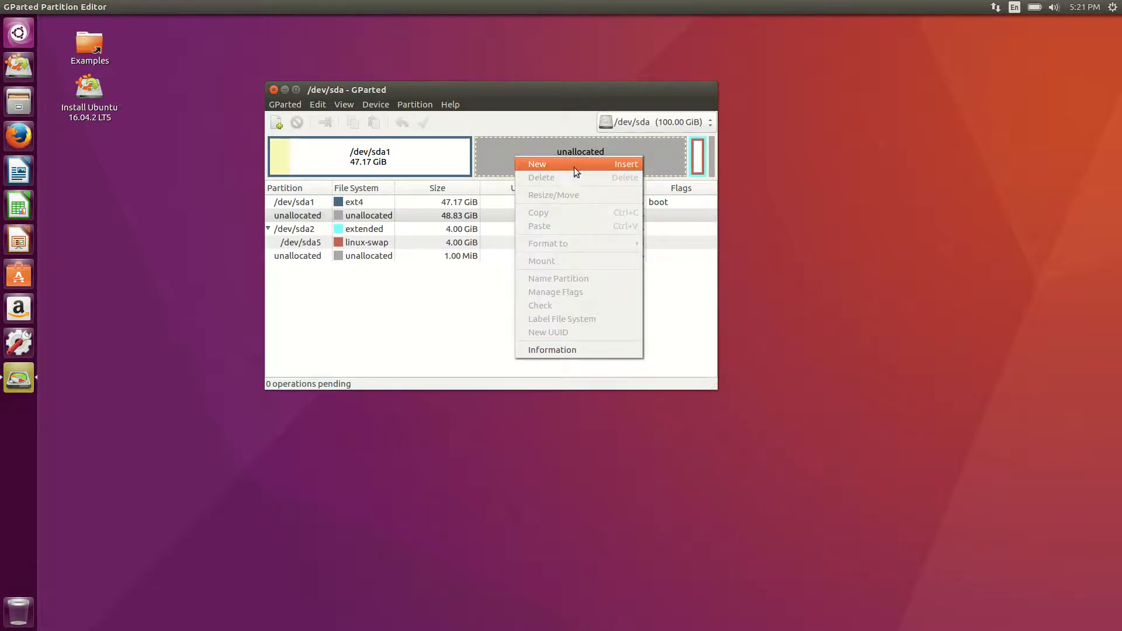
click(541, 164)
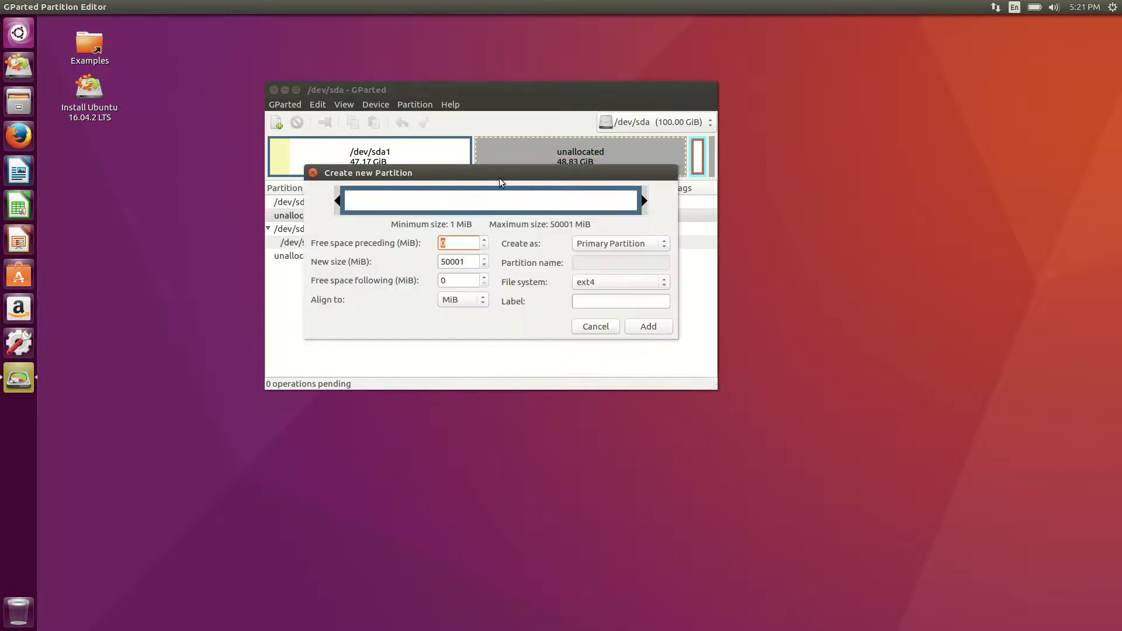
drag(501, 183, 459, 188)
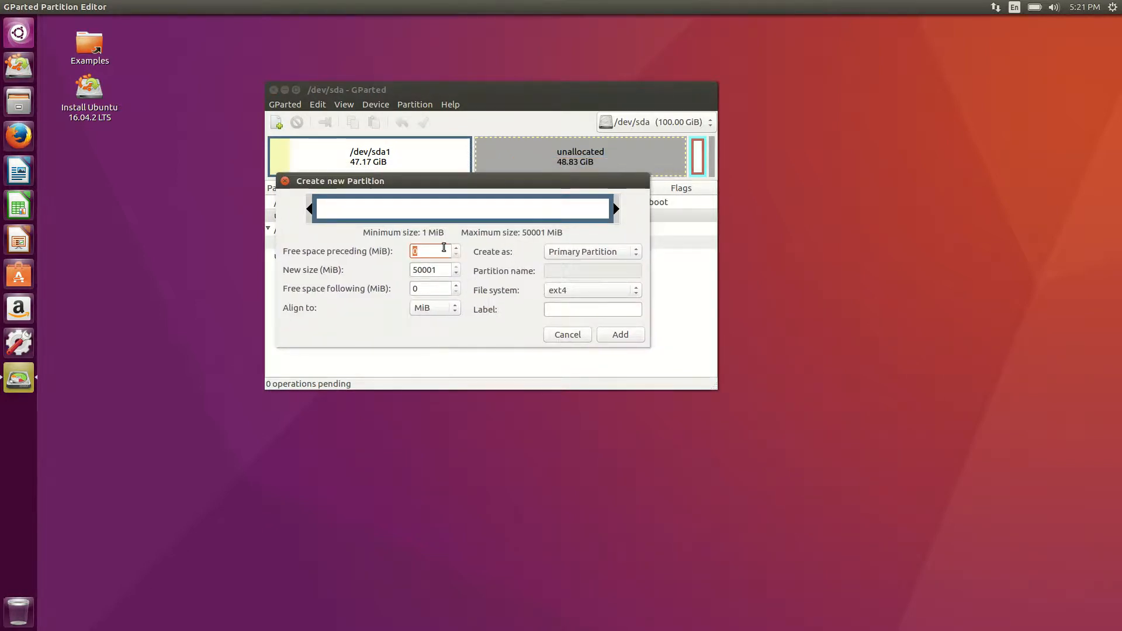
click(583, 253)
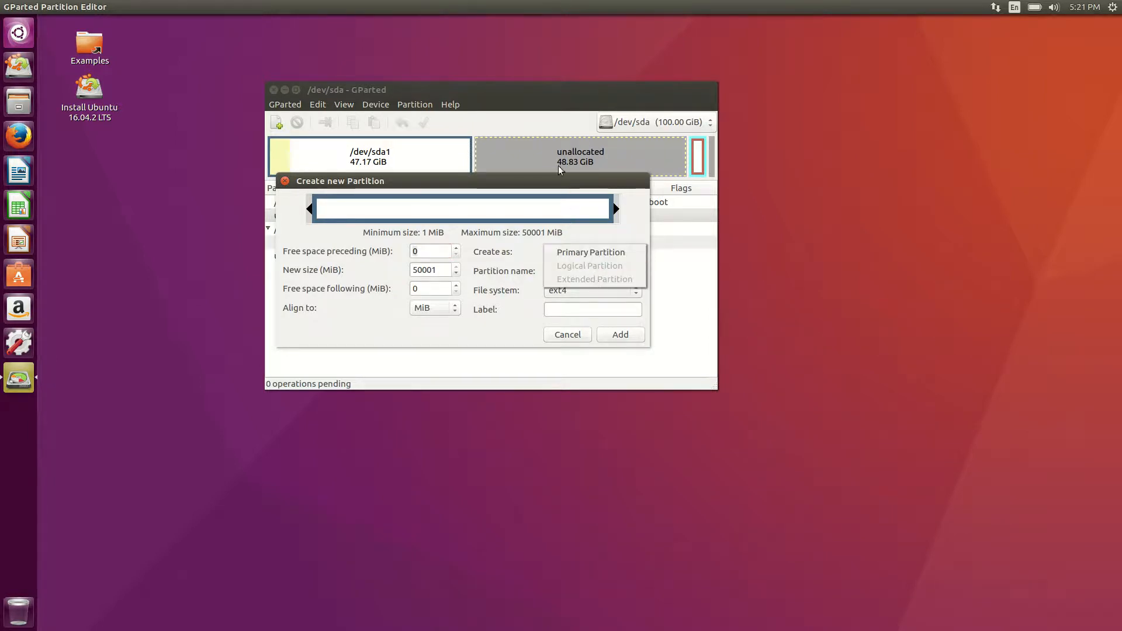
click(535, 150)
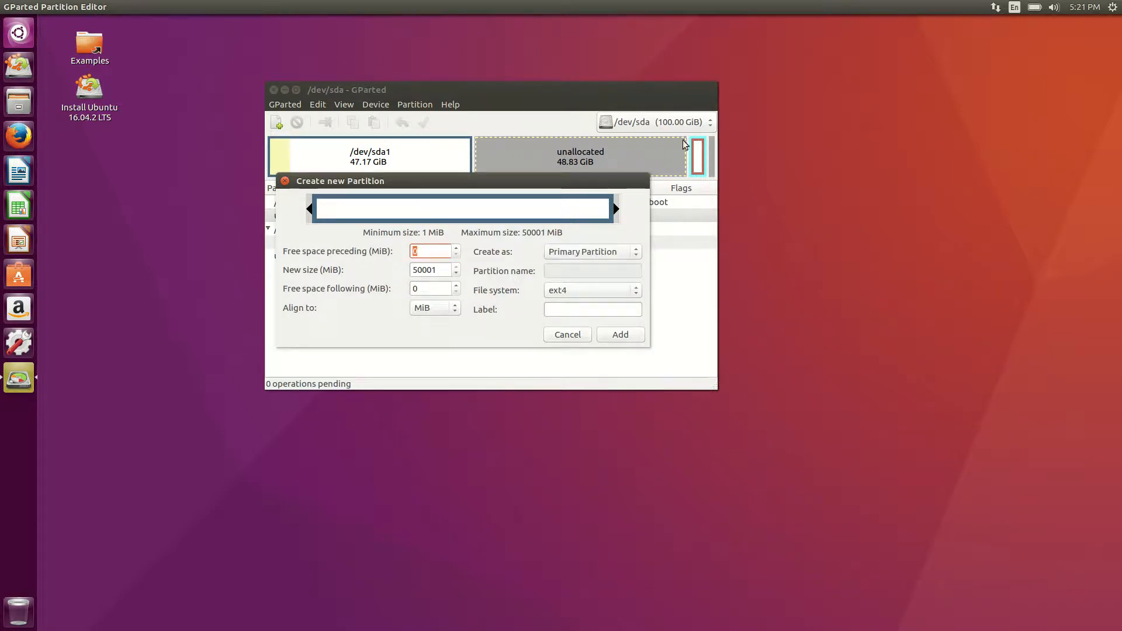
click(592, 256)
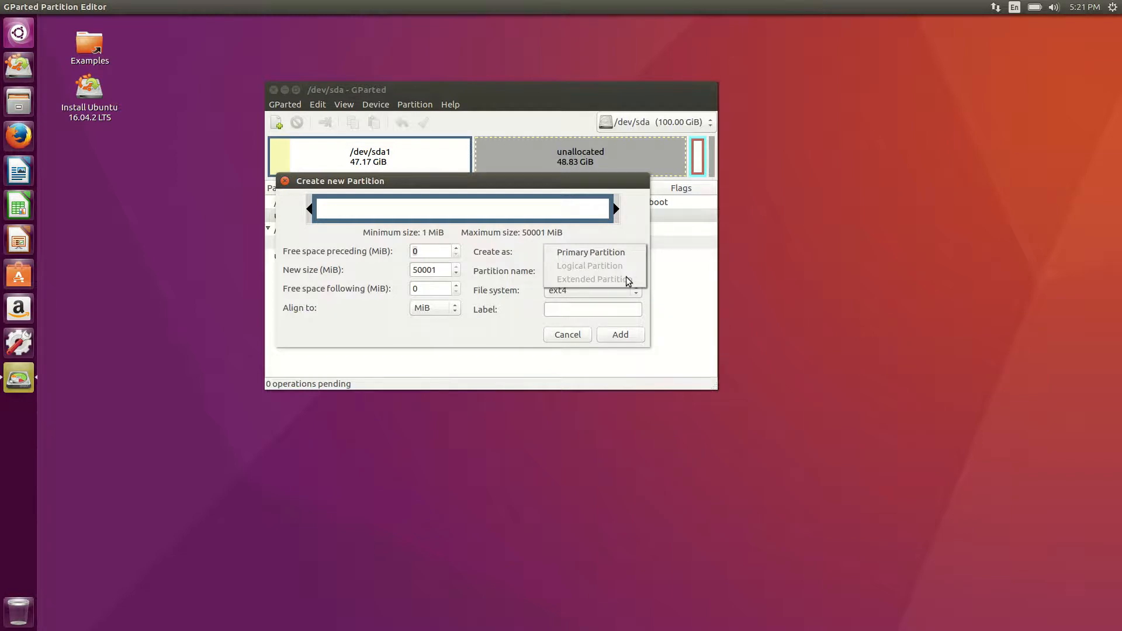
click(609, 252)
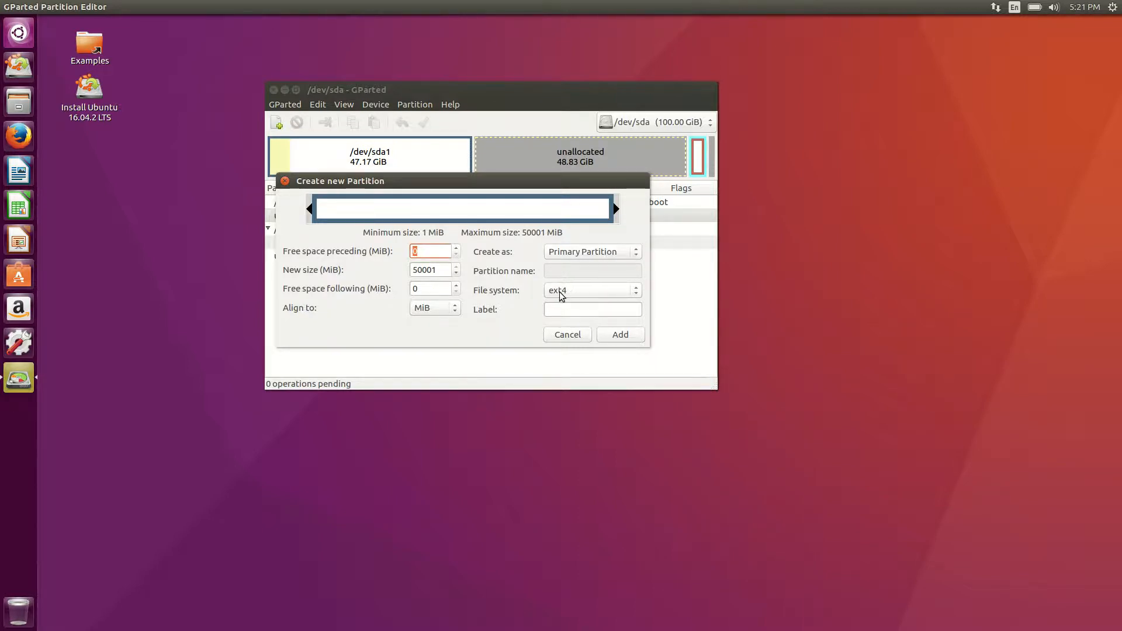
click(601, 290)
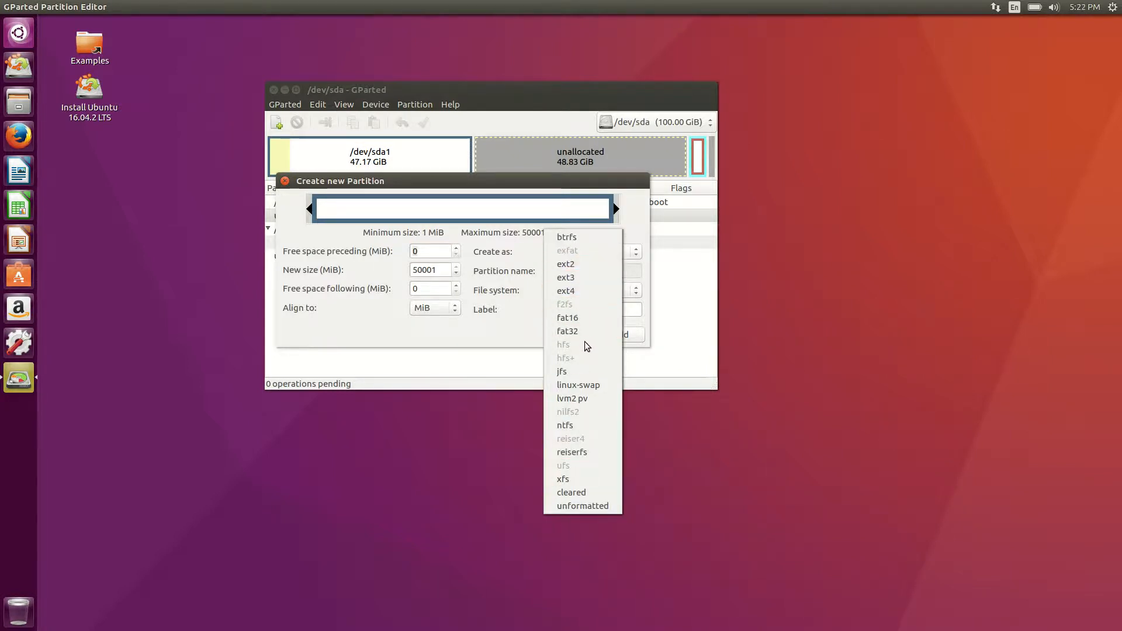
click(478, 324)
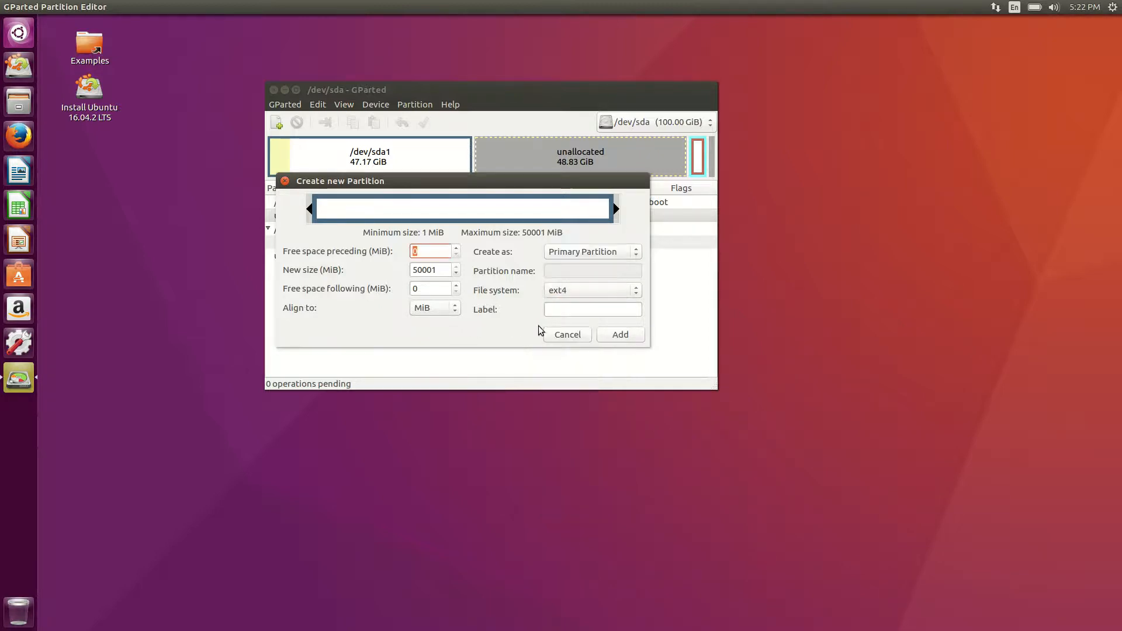
click(567, 335)
click(350, 104)
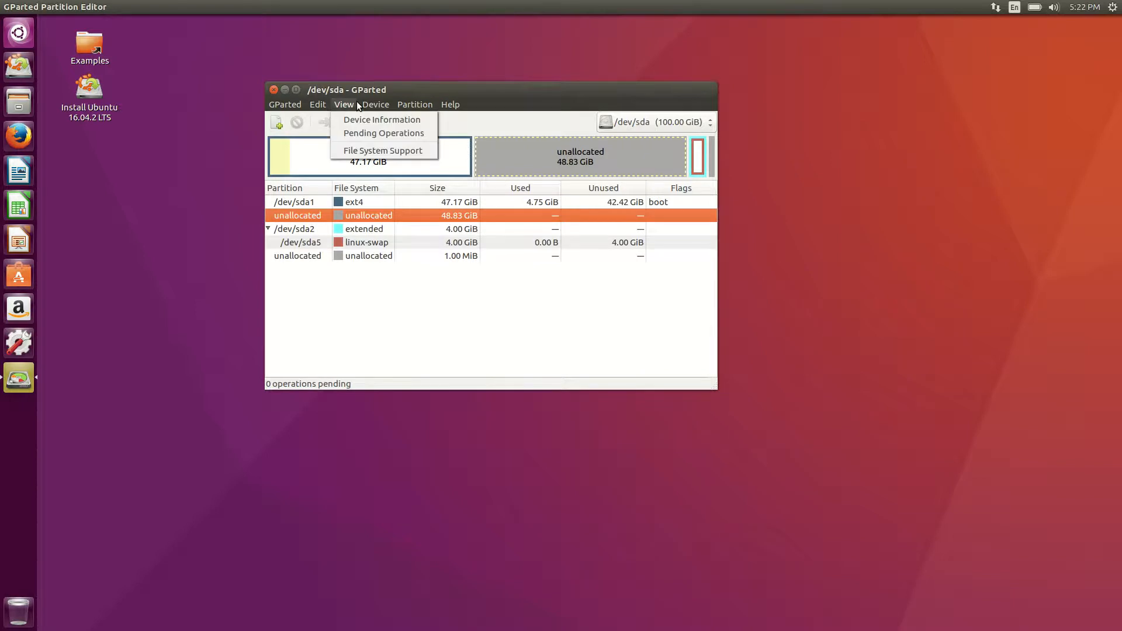
click(364, 152)
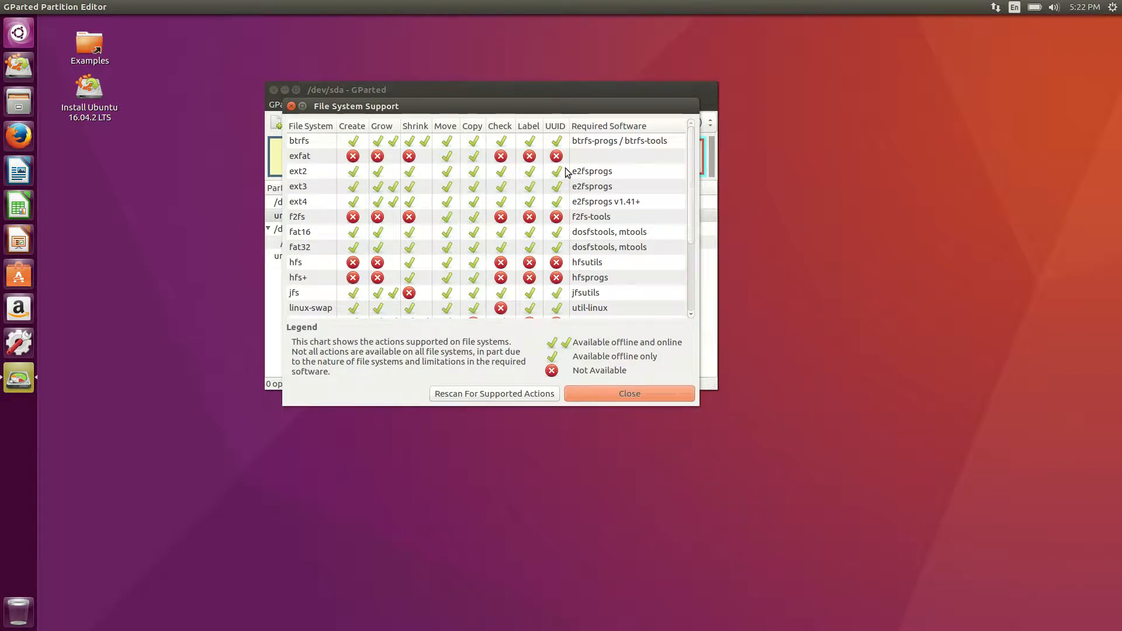
scroll(450, 203, down, 3)
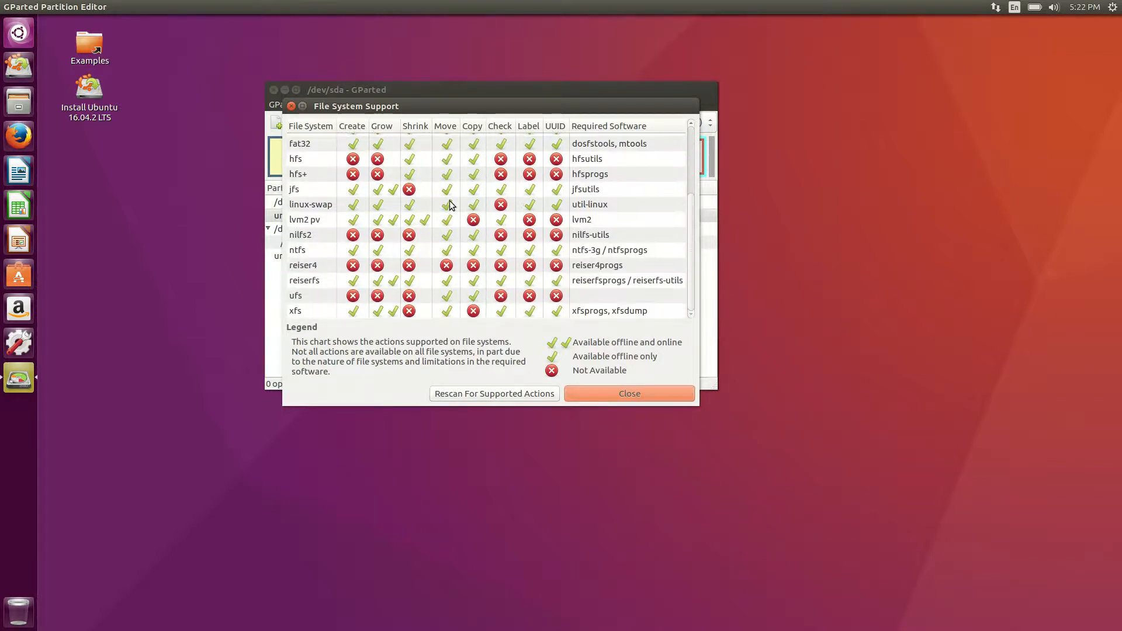
scroll(450, 203, up, 3)
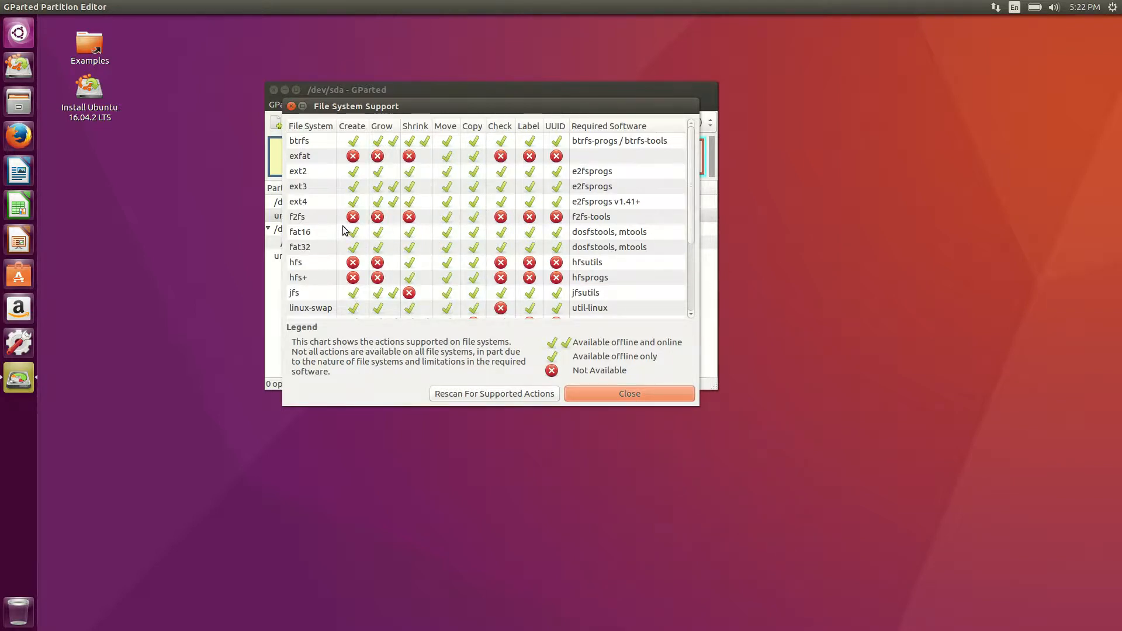
scroll(429, 202, down, 5)
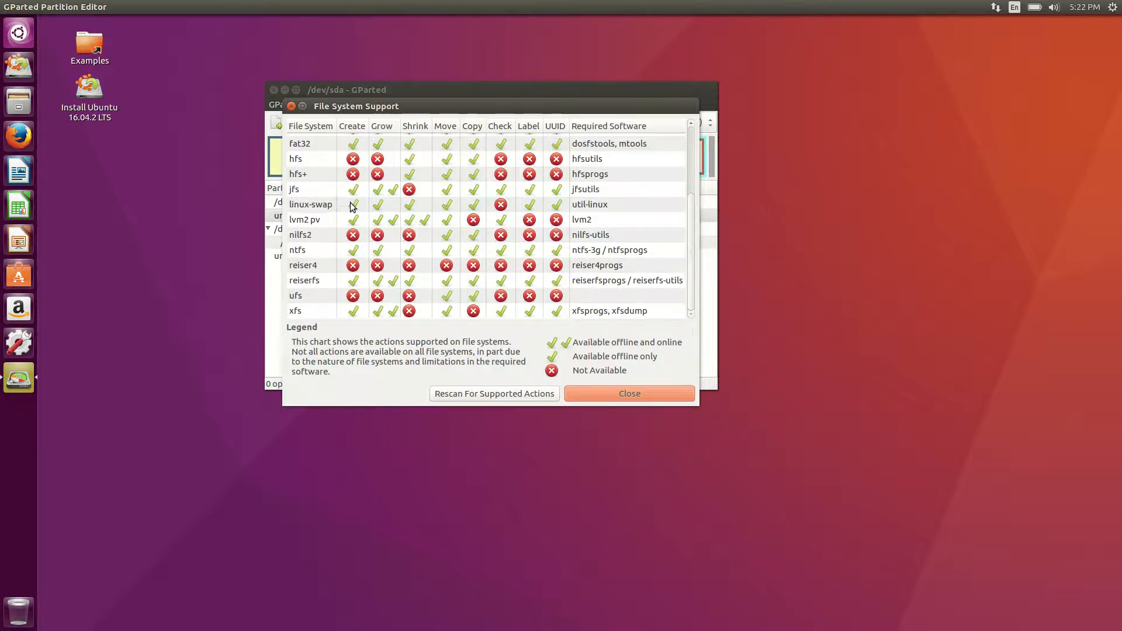
scroll(556, 208, up, 3)
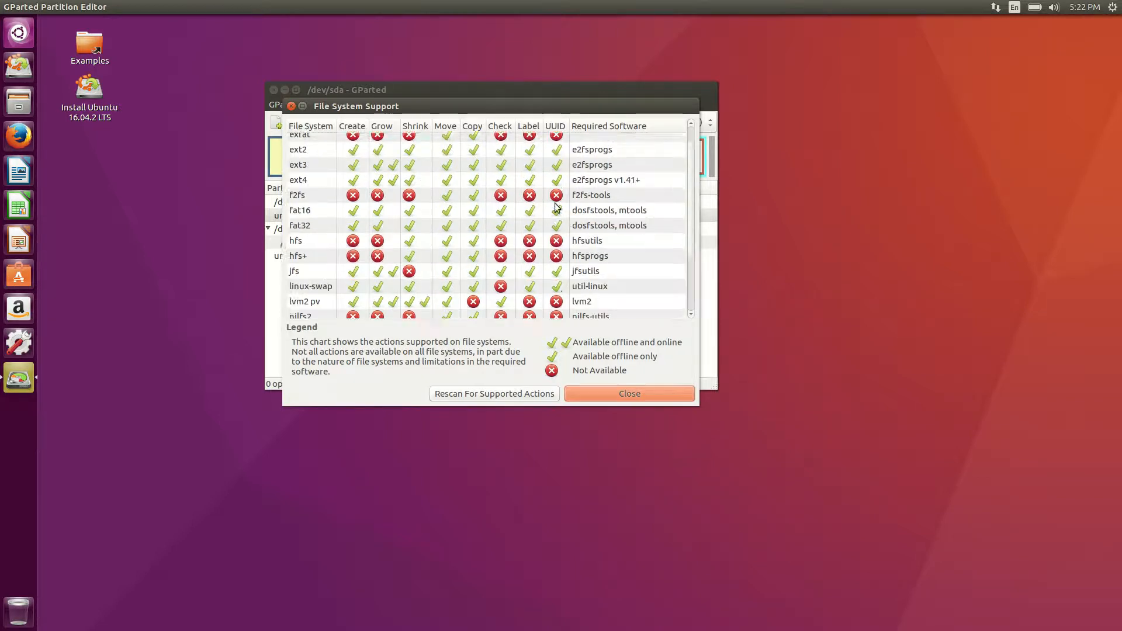
scroll(556, 207, up, 1)
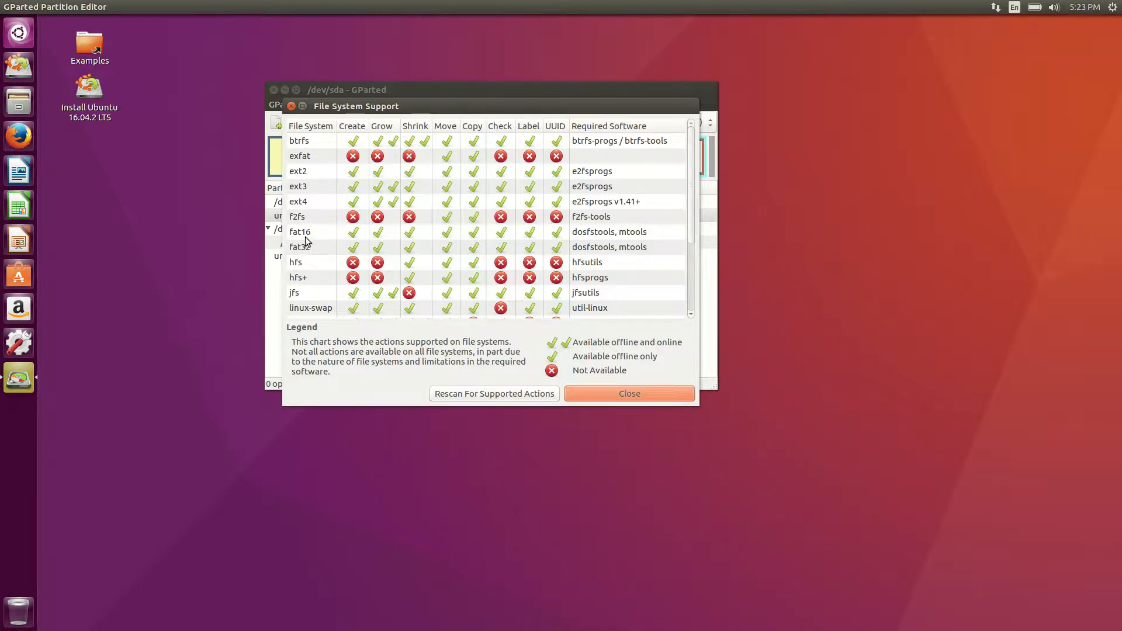
scroll(549, 254, down, 1)
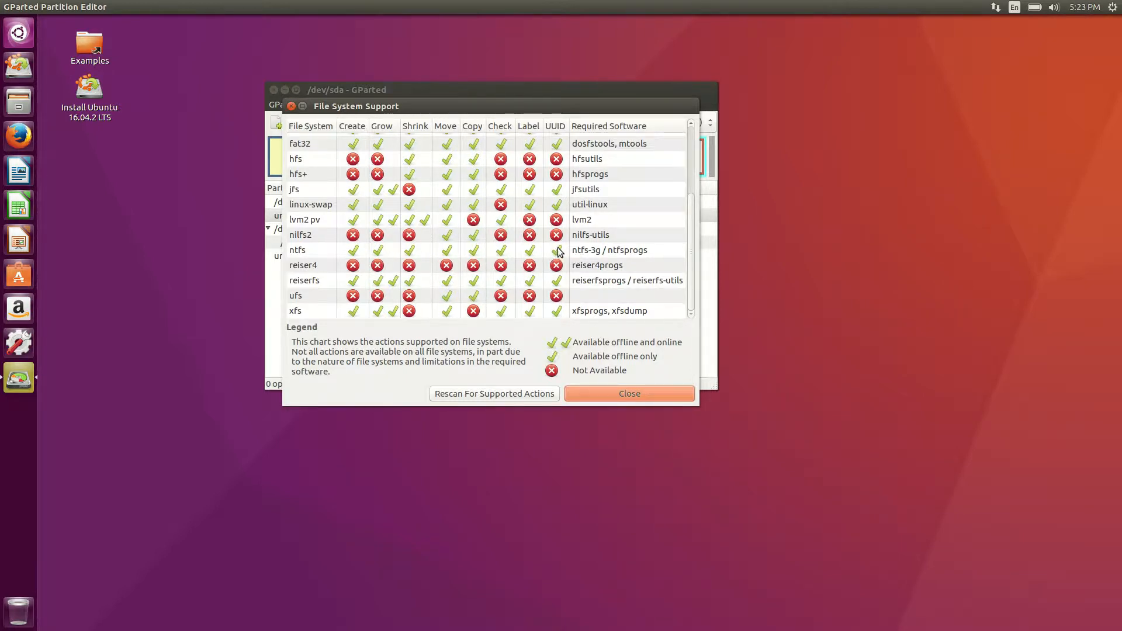
scroll(550, 255, up, 4)
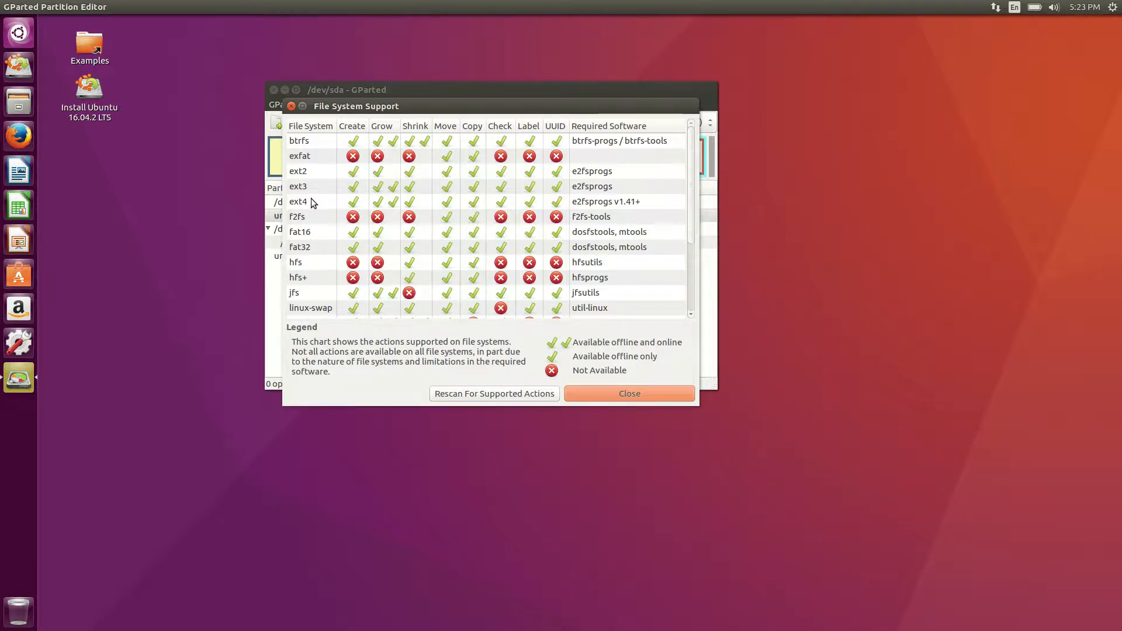
scroll(313, 203, down, 3)
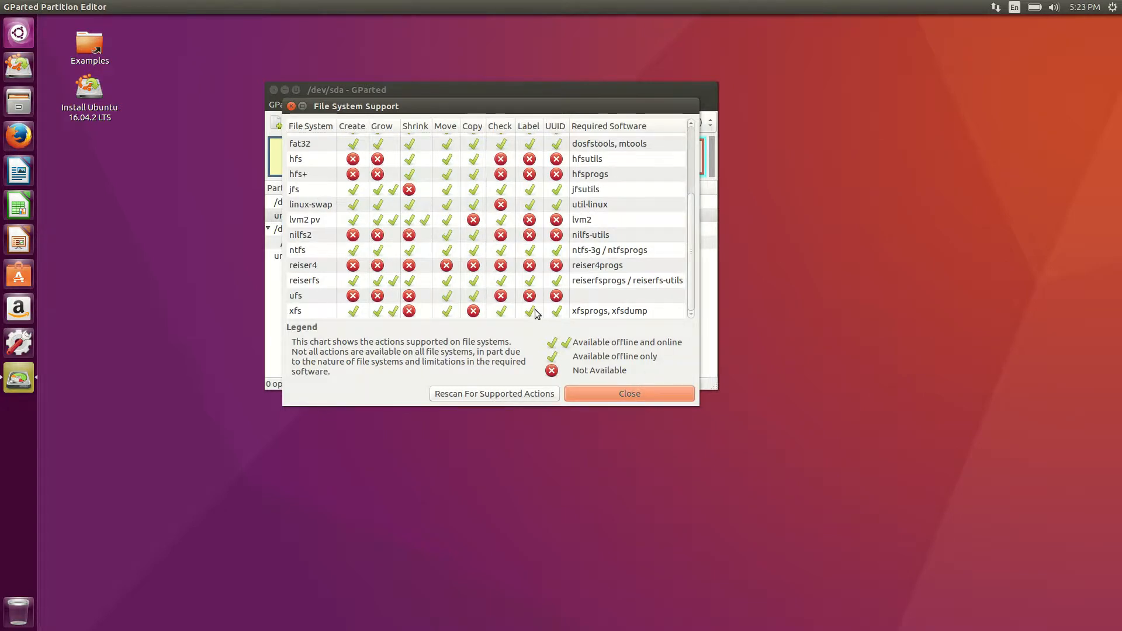
scroll(471, 275, up, 3)
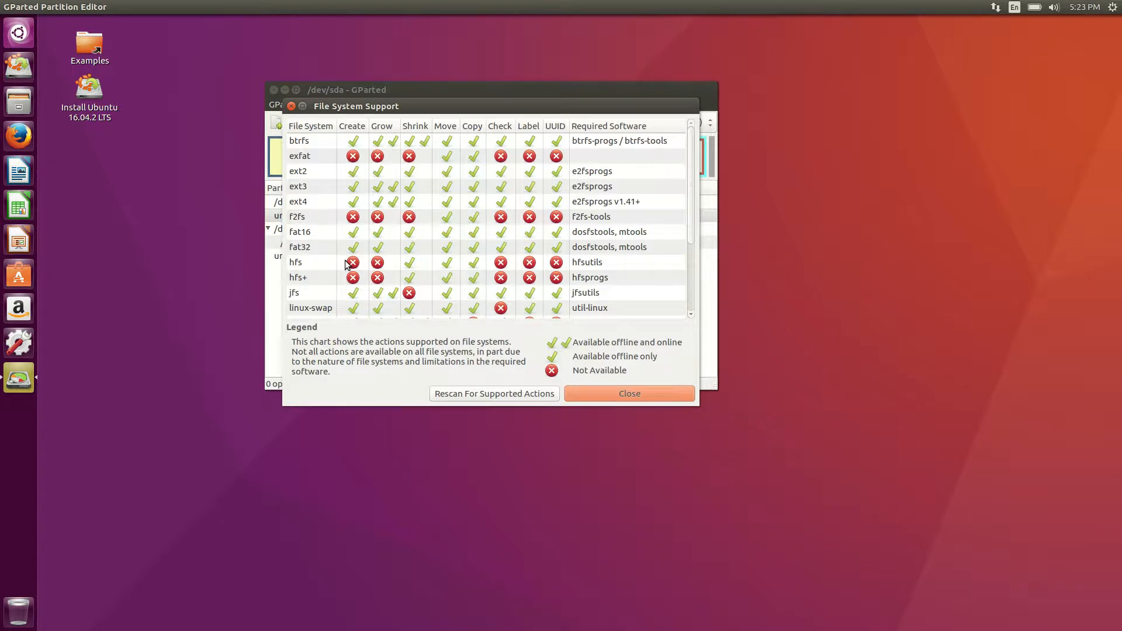
click(635, 396)
Start a new partition in the unallocated space with file system ntfs and edit its label.
right_click(433, 207)
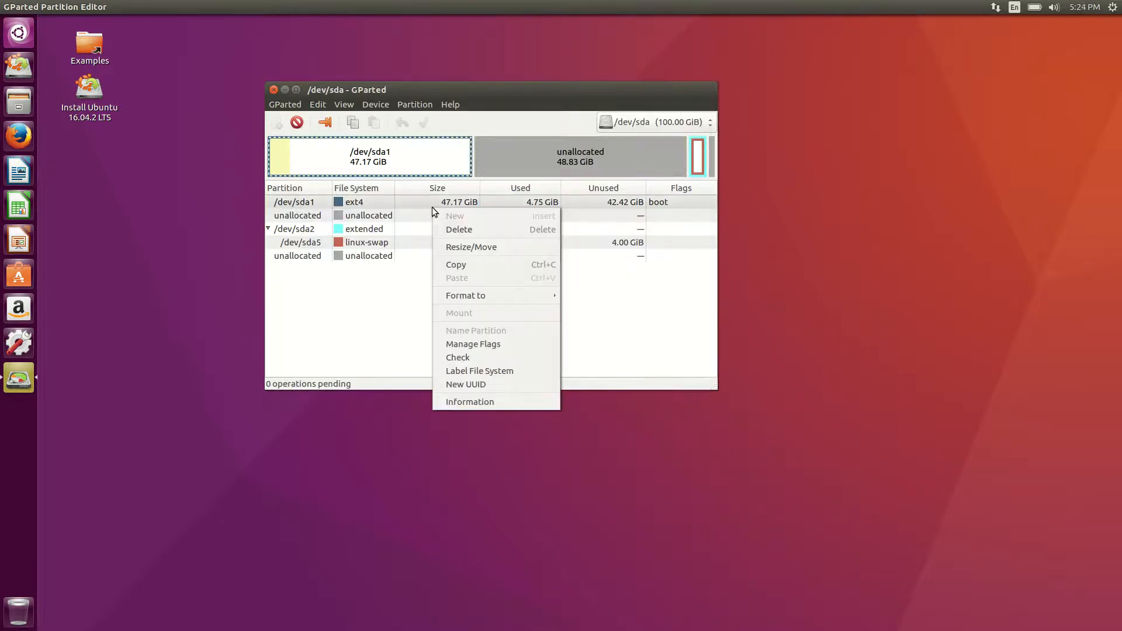
click(548, 148)
right_click(548, 148)
click(583, 155)
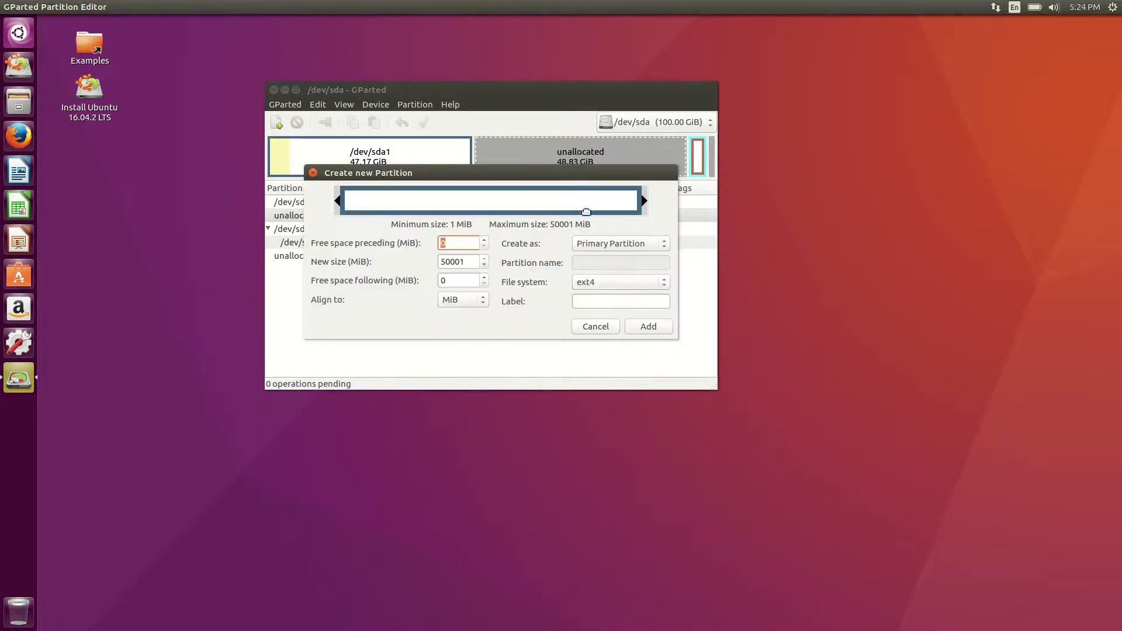
click(589, 284)
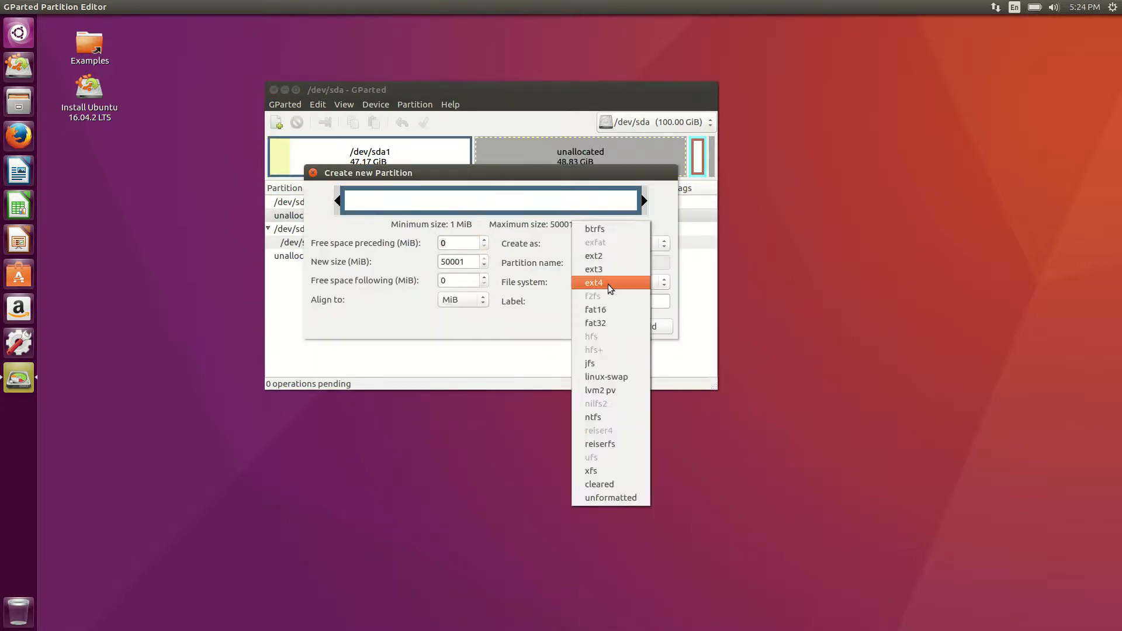
click(612, 416)
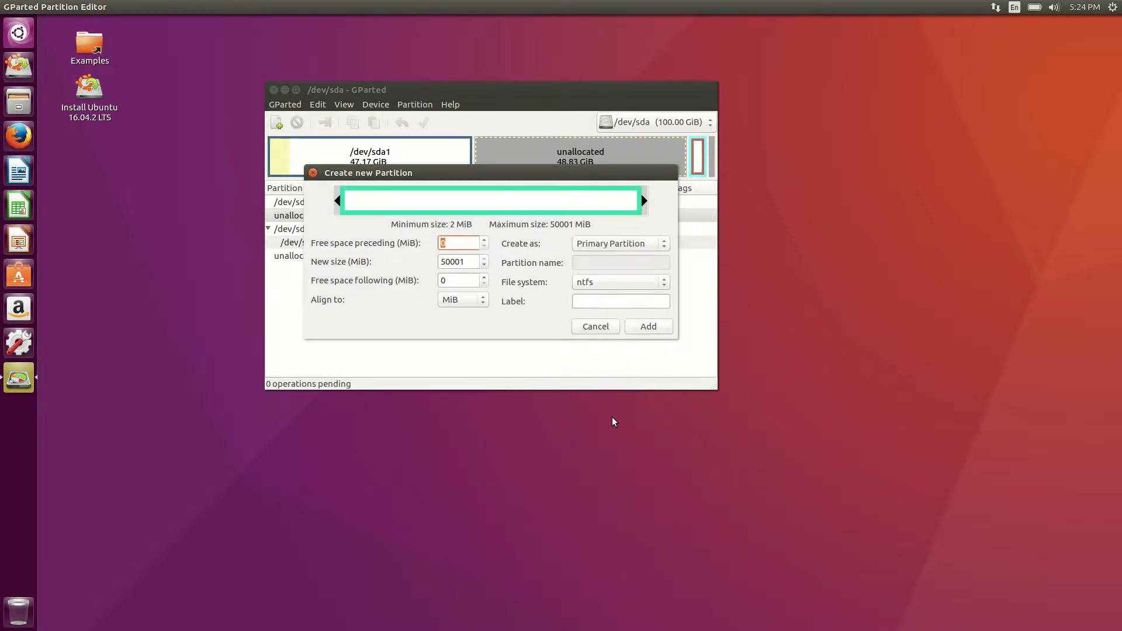
click(610, 301)
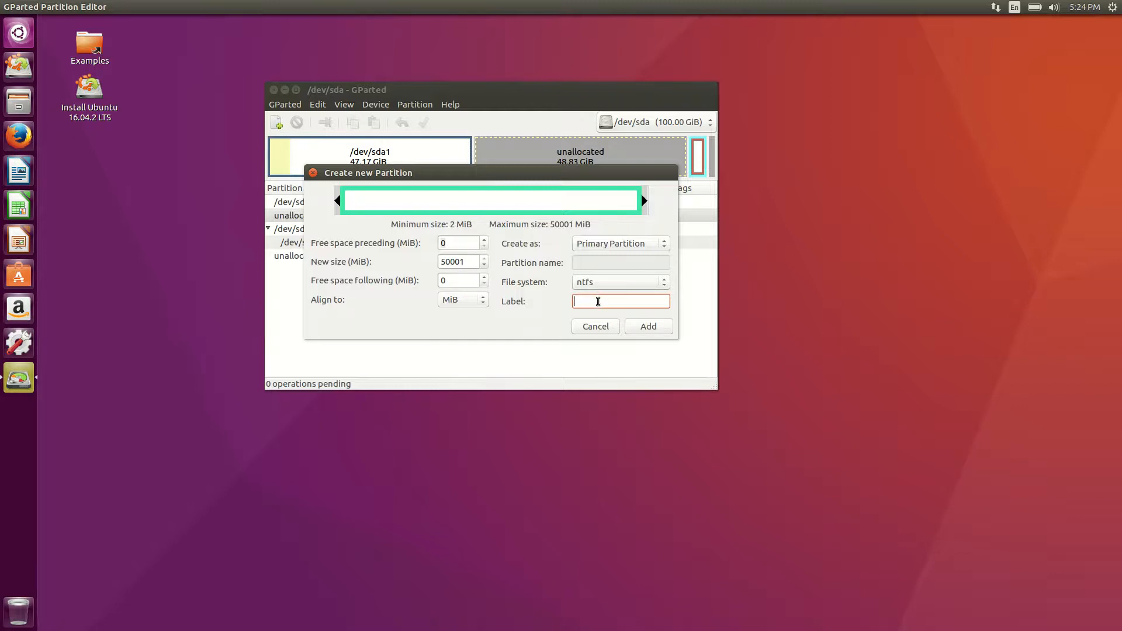
text(T)
key(BackSpace)
key(BackSpace)
key(BackSpace)
key(BackSpace)
key(BackSpace)
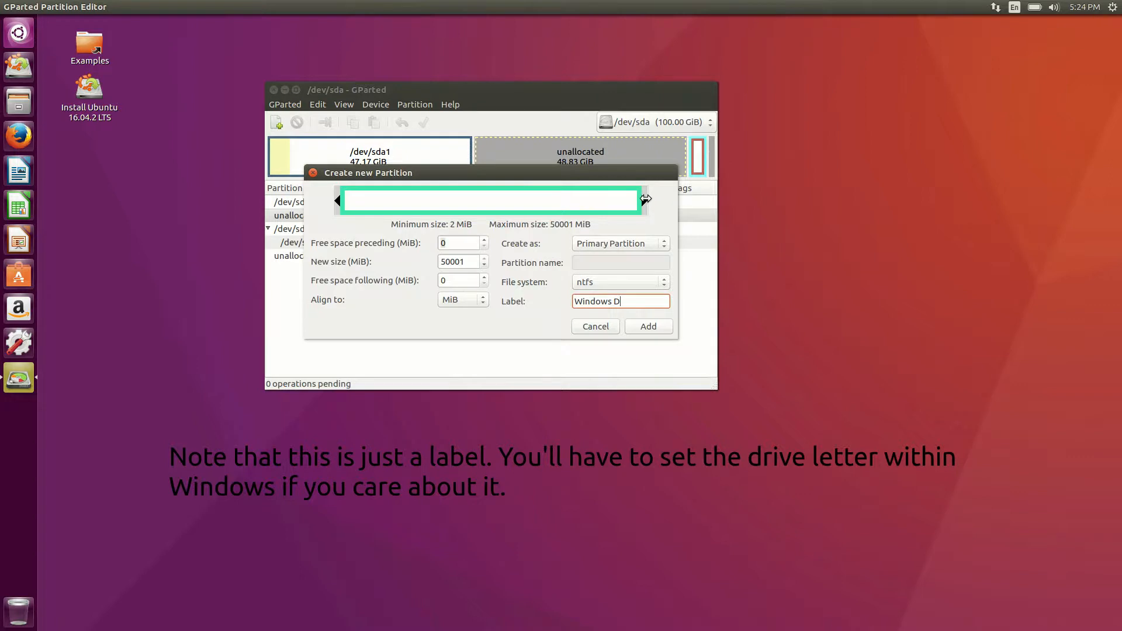
Size it to 39601 MiB with 10400 MiB free preceding, and add the Windows D partition.
drag(646, 198, 564, 200)
drag(355, 202, 455, 201)
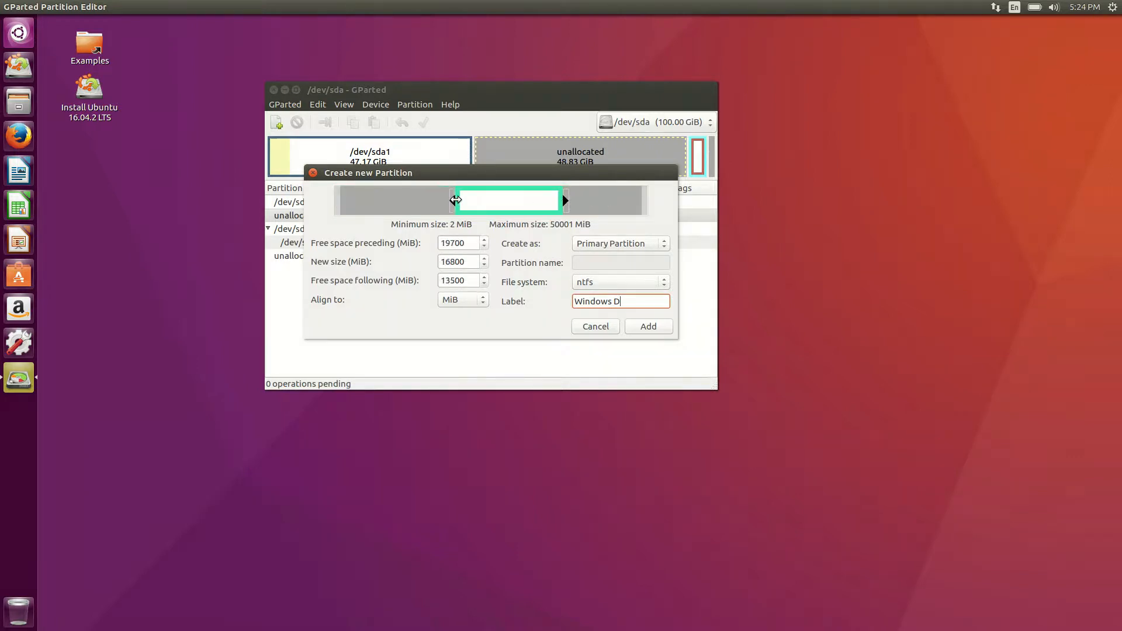
drag(566, 200, 726, 199)
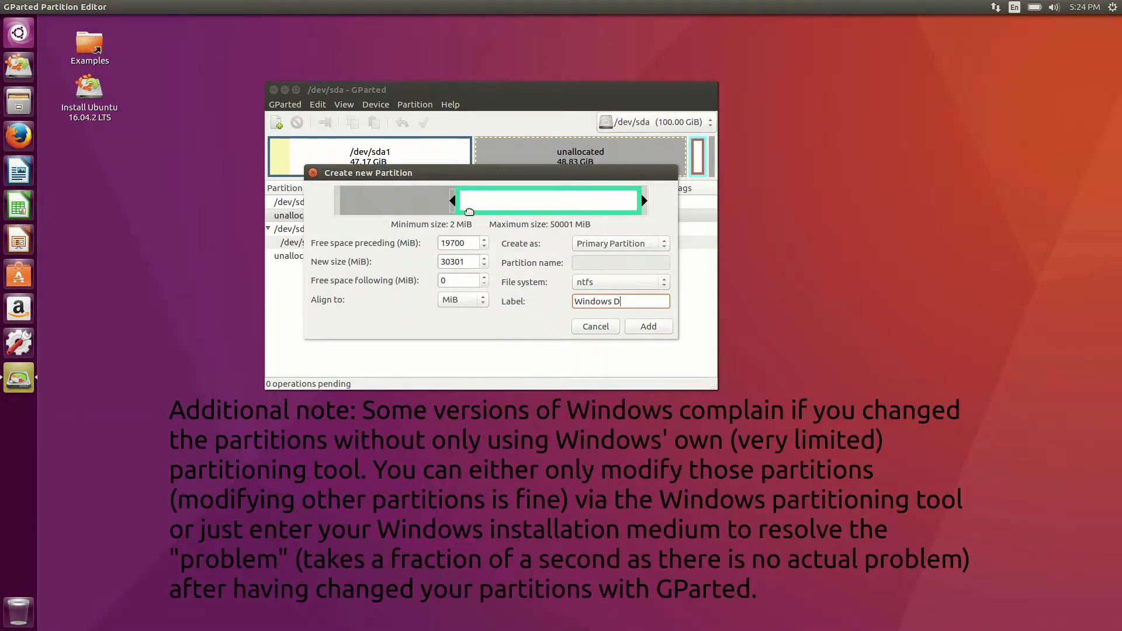
drag(453, 201, 326, 205)
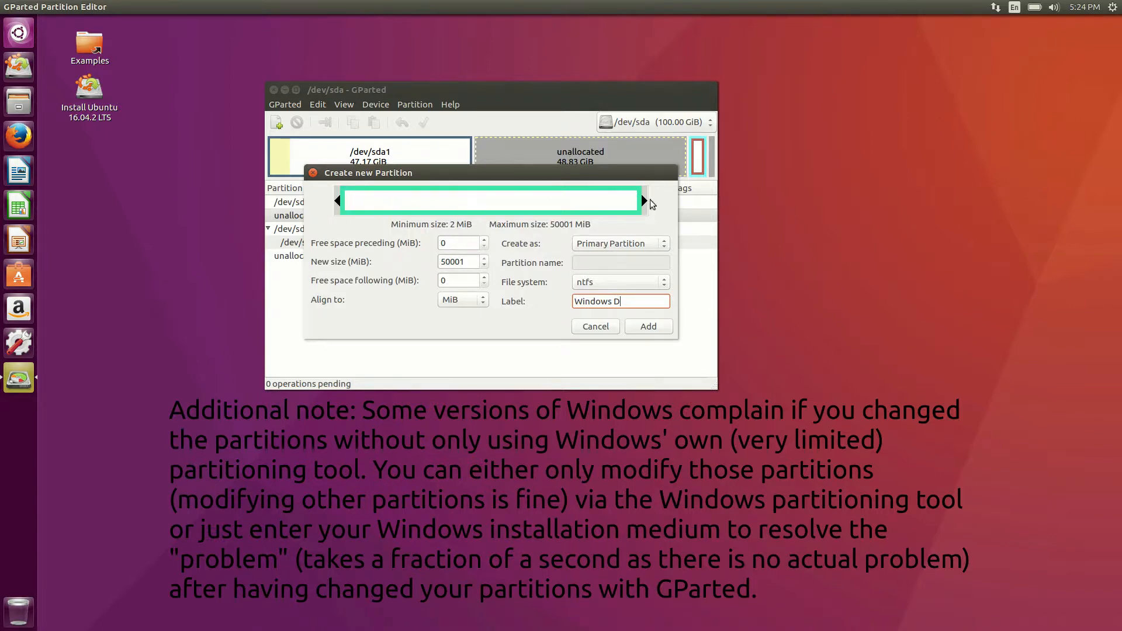
drag(338, 201, 401, 201)
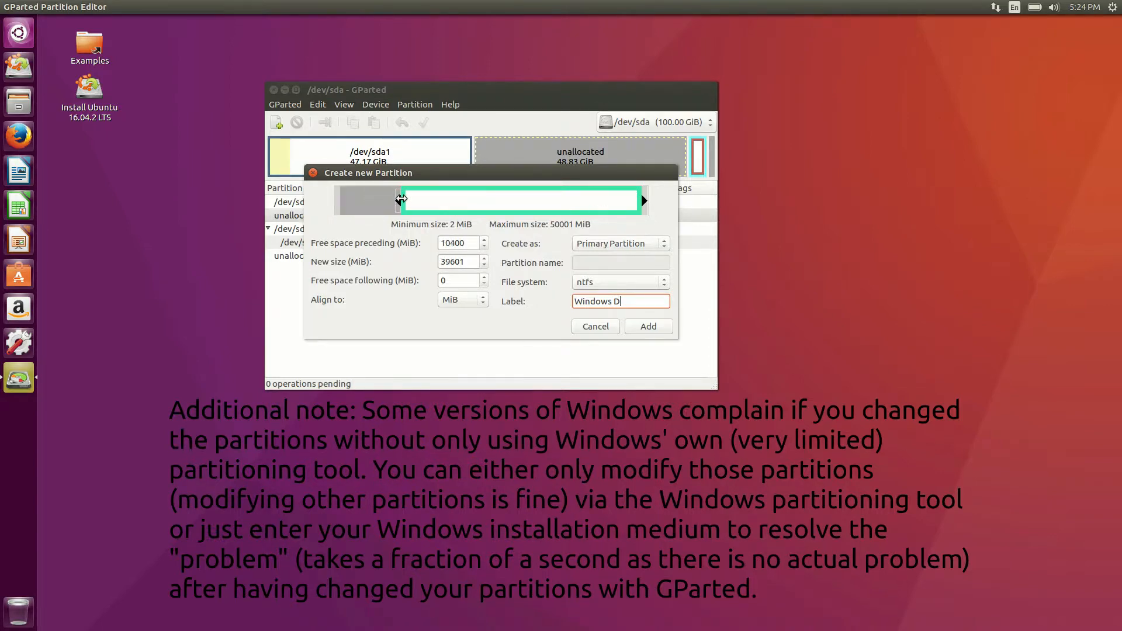
drag(471, 244, 415, 258)
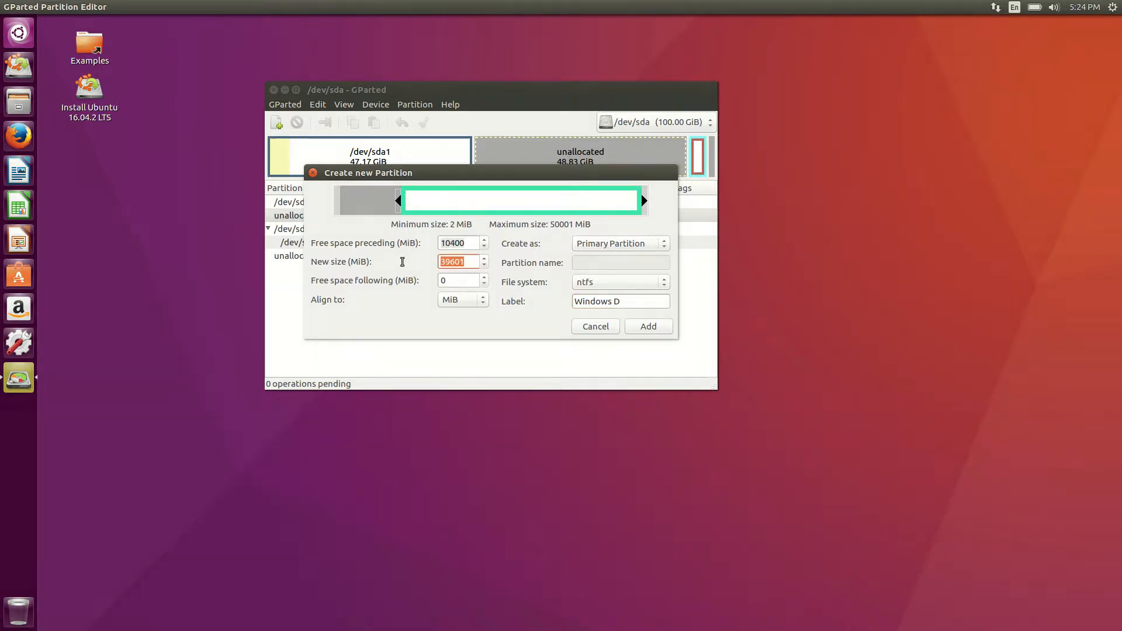
click(466, 262)
click(648, 325)
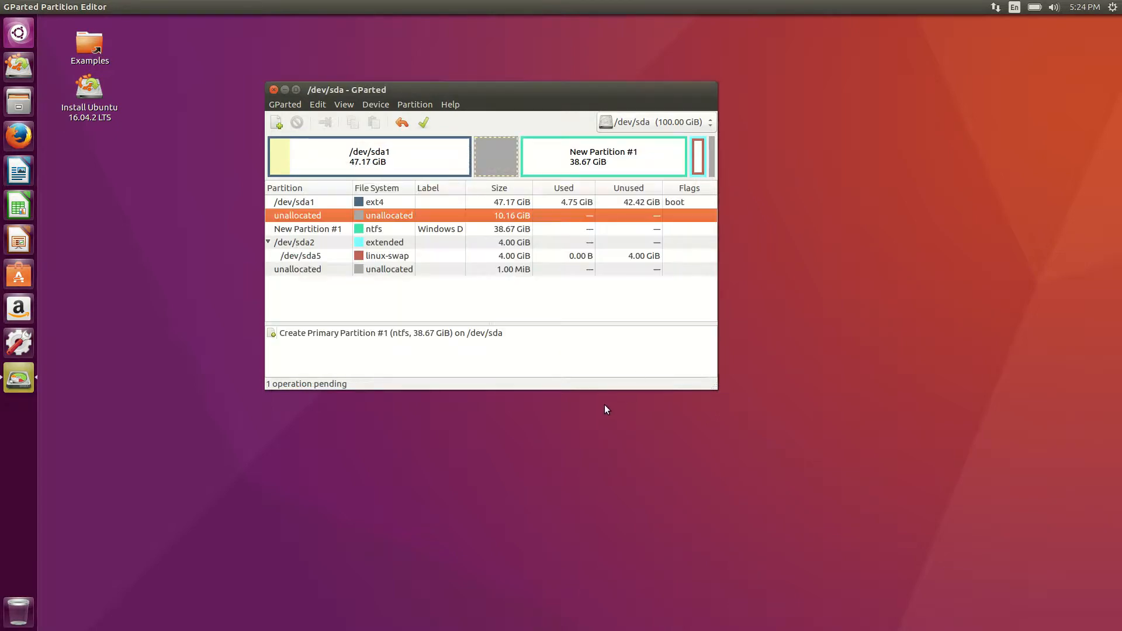
Apply the queued Windows D NTFS partition creation and close the finished operations window.
click(427, 129)
click(619, 286)
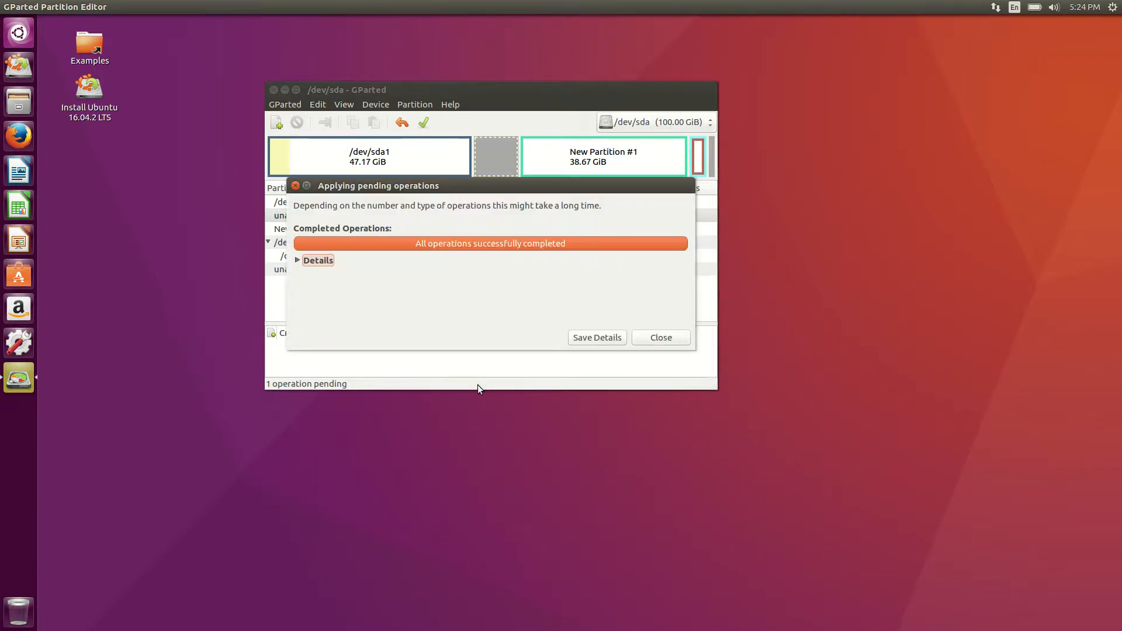
click(659, 337)
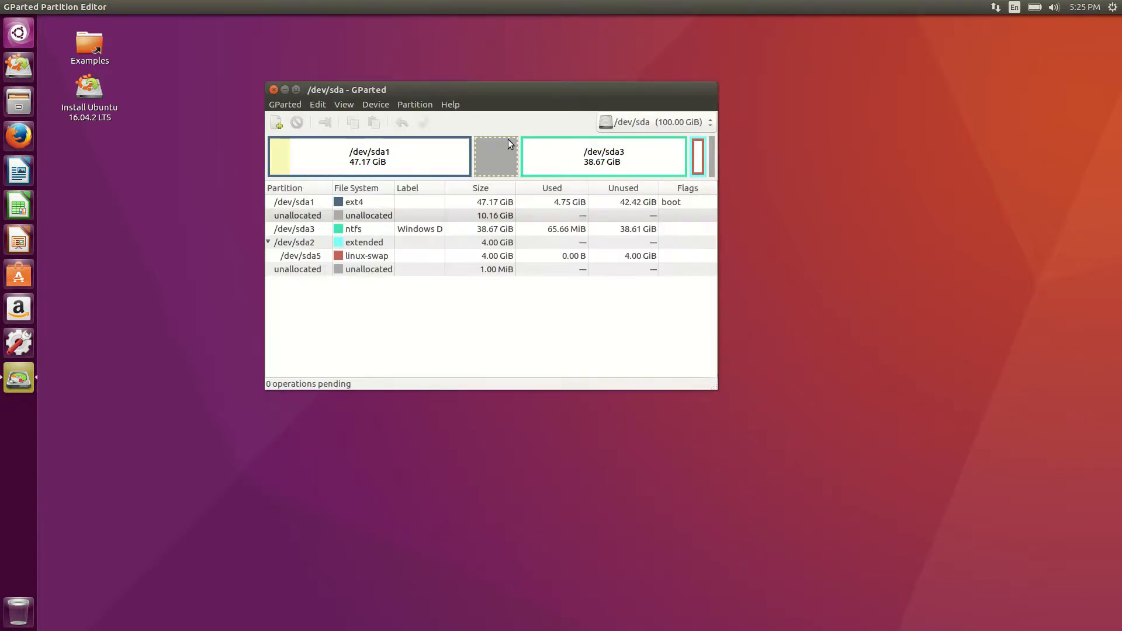
Queue a new ext4 partition filling the 10.16 GiB unallocated gap after /dev/sda1.
right_click(466, 216)
click(504, 229)
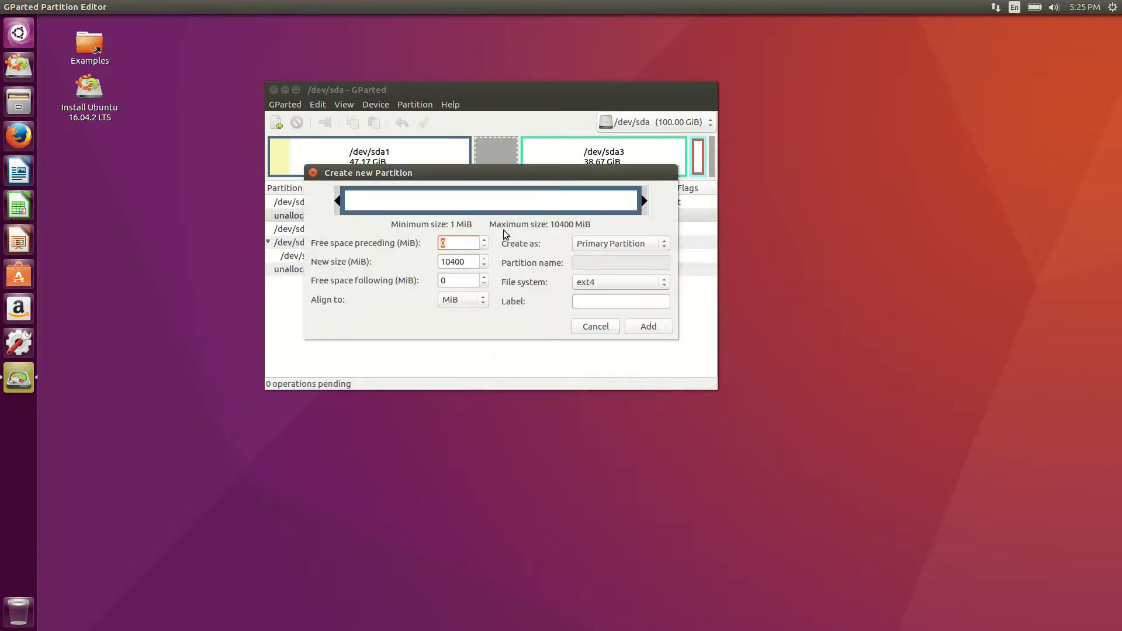
click(620, 287)
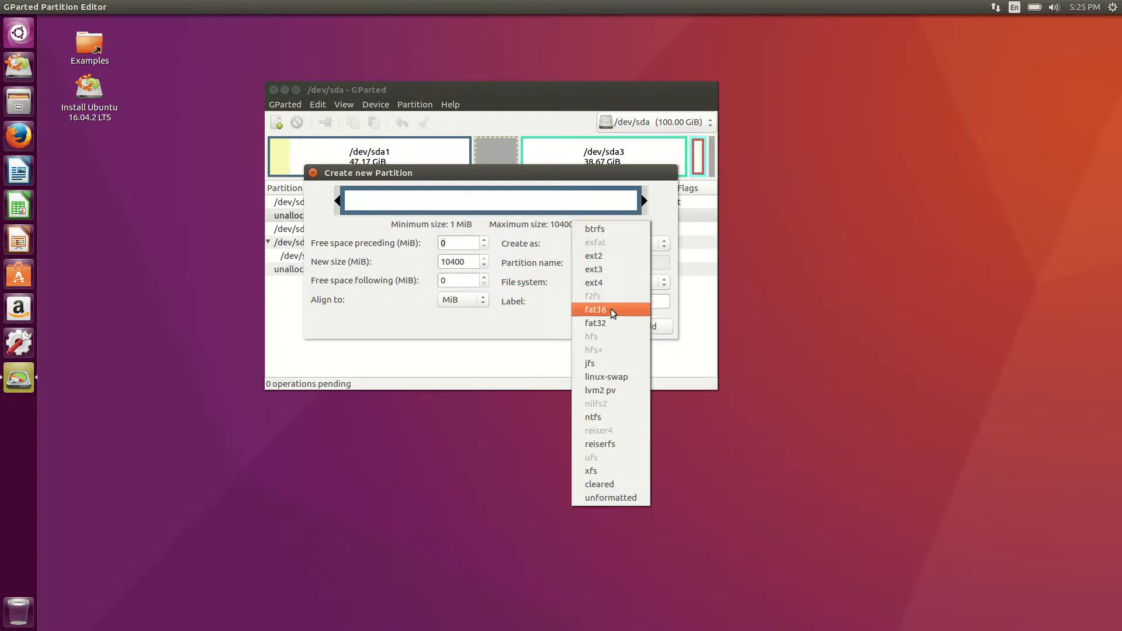
click(608, 283)
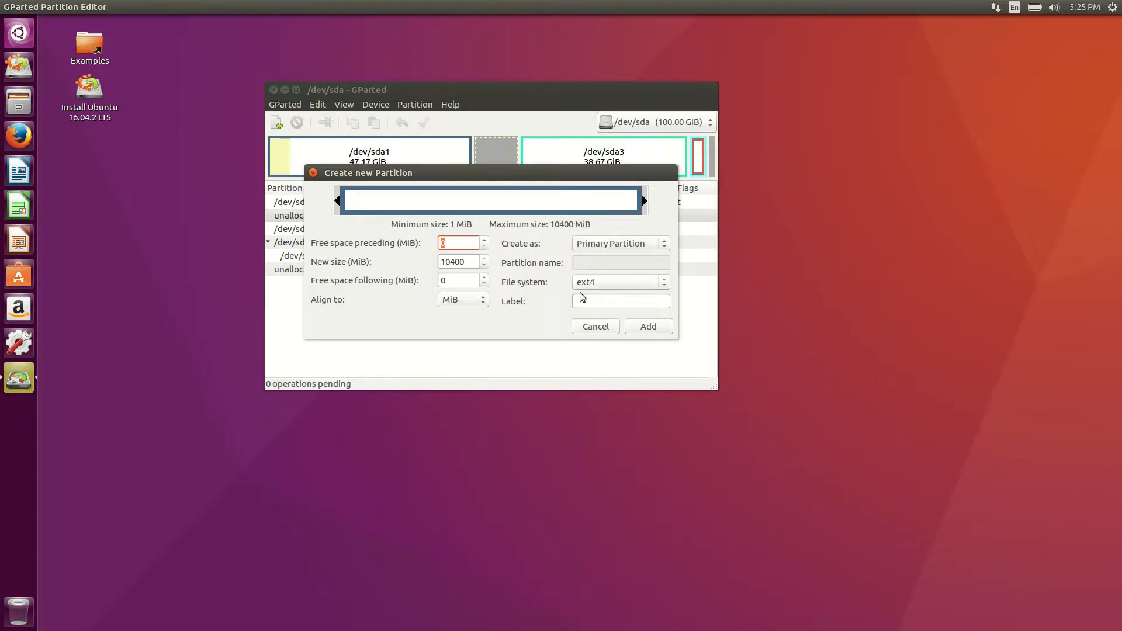
click(647, 328)
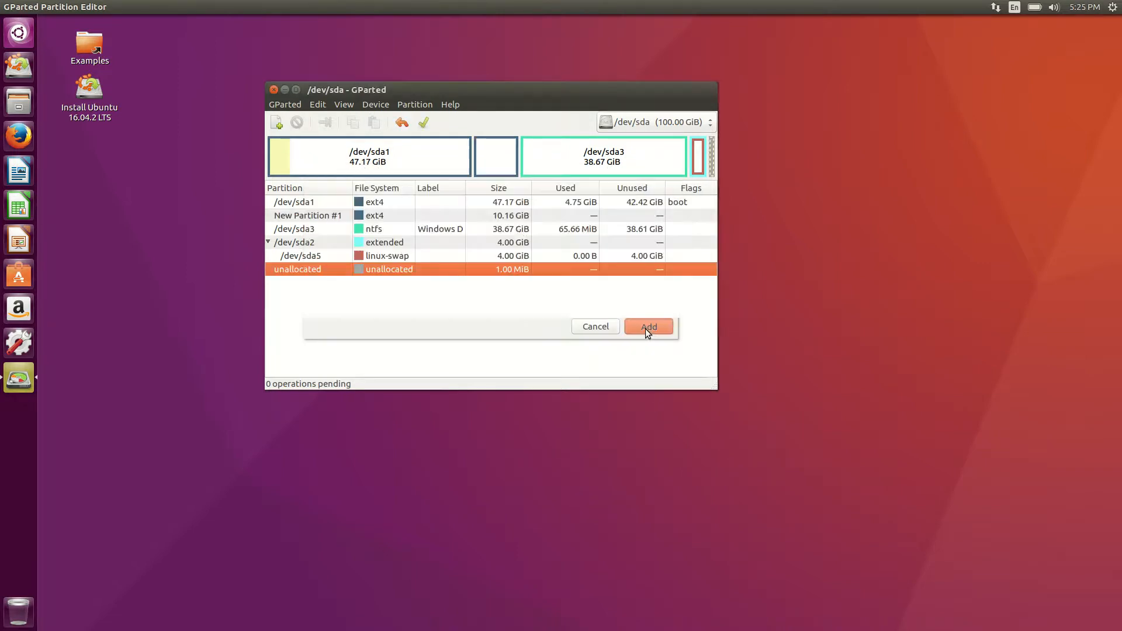
Apply the pending partition creation and close the completed operations window.
click(425, 121)
click(624, 285)
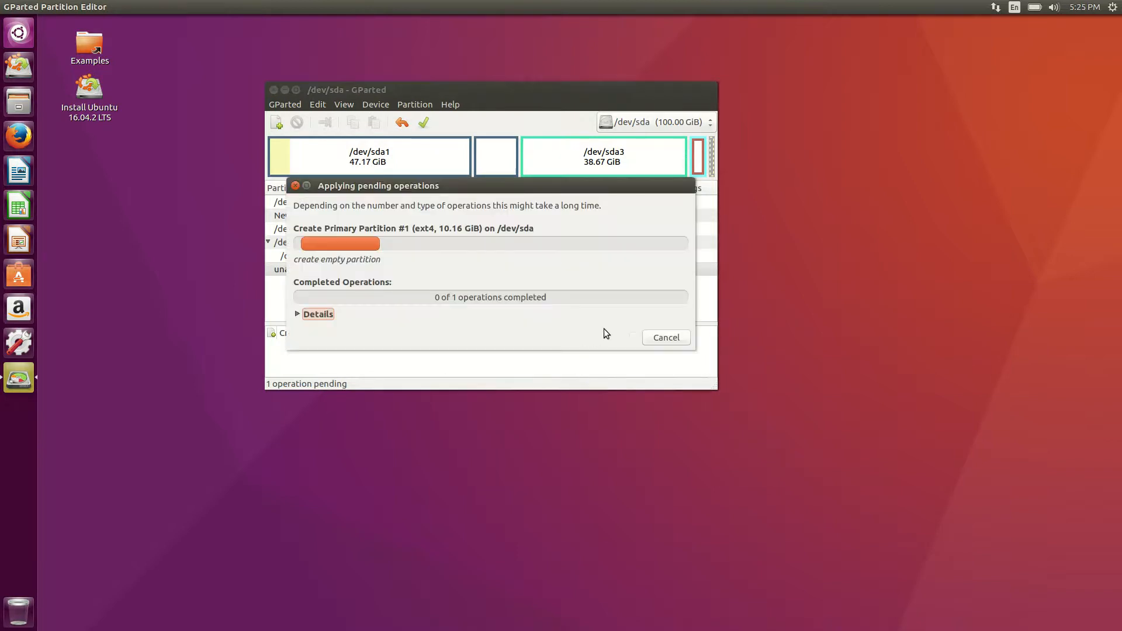
click(642, 336)
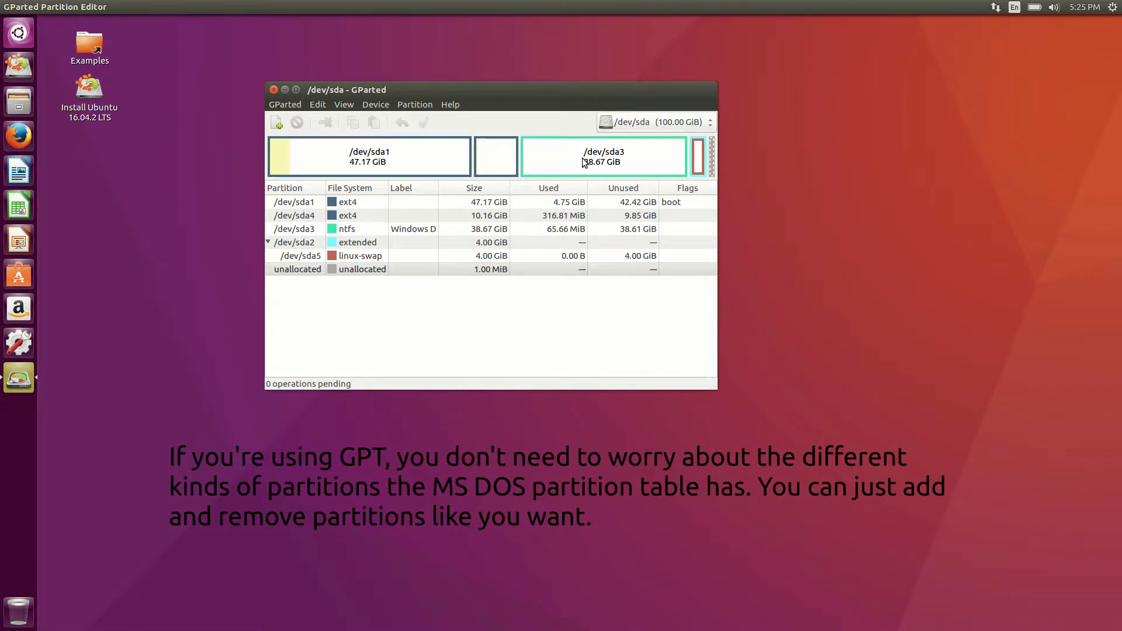
click(310, 204)
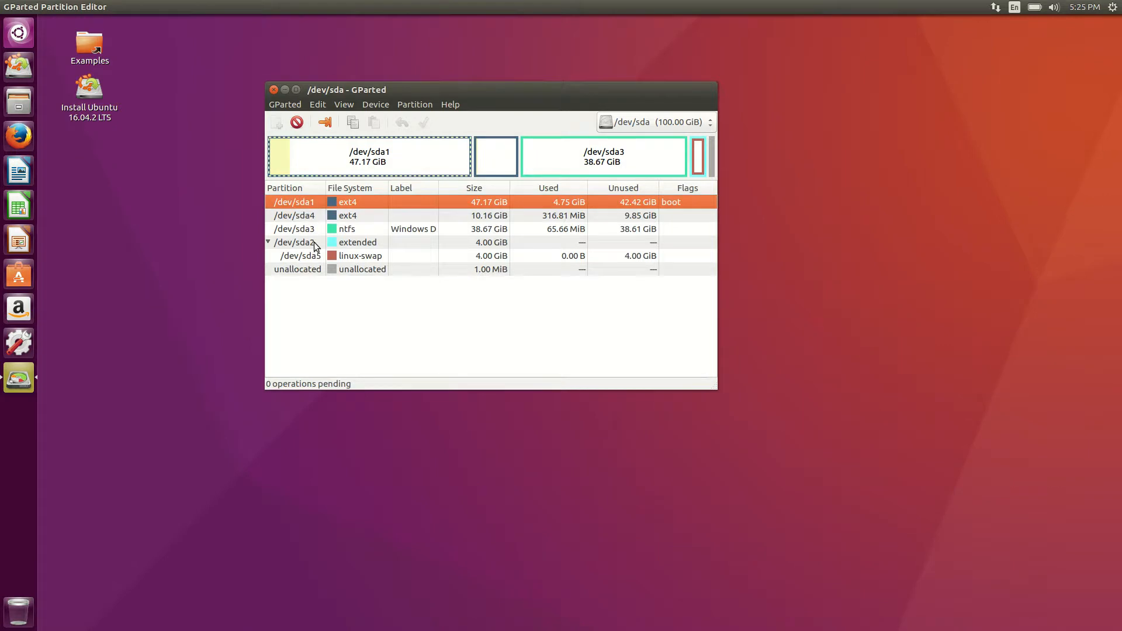
click(314, 242)
click(310, 230)
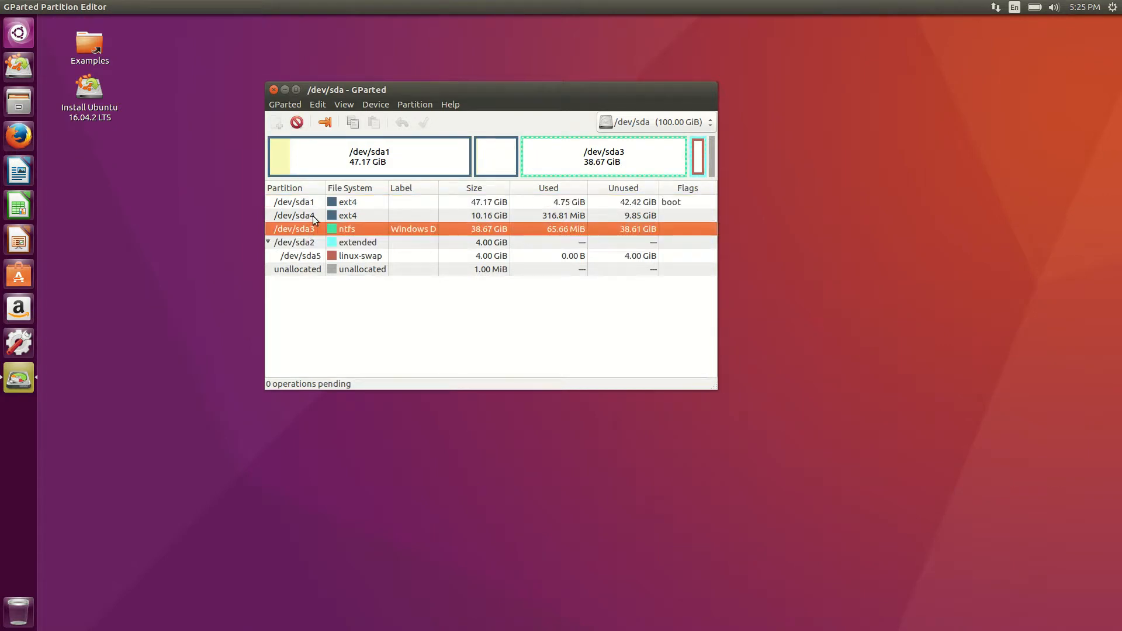
click(313, 215)
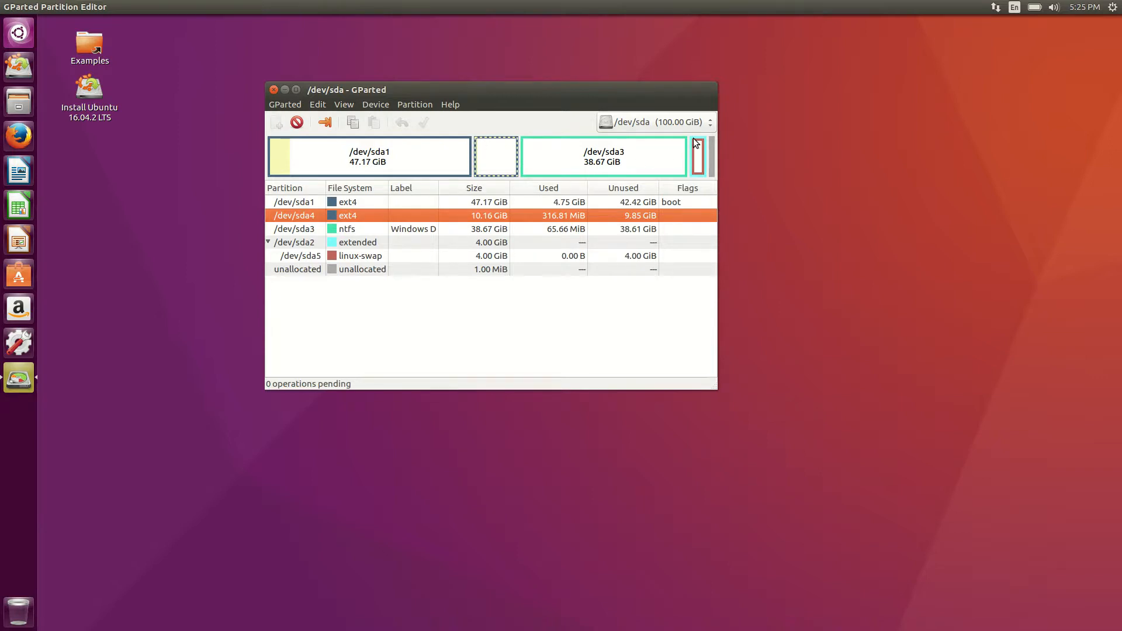
click(296, 243)
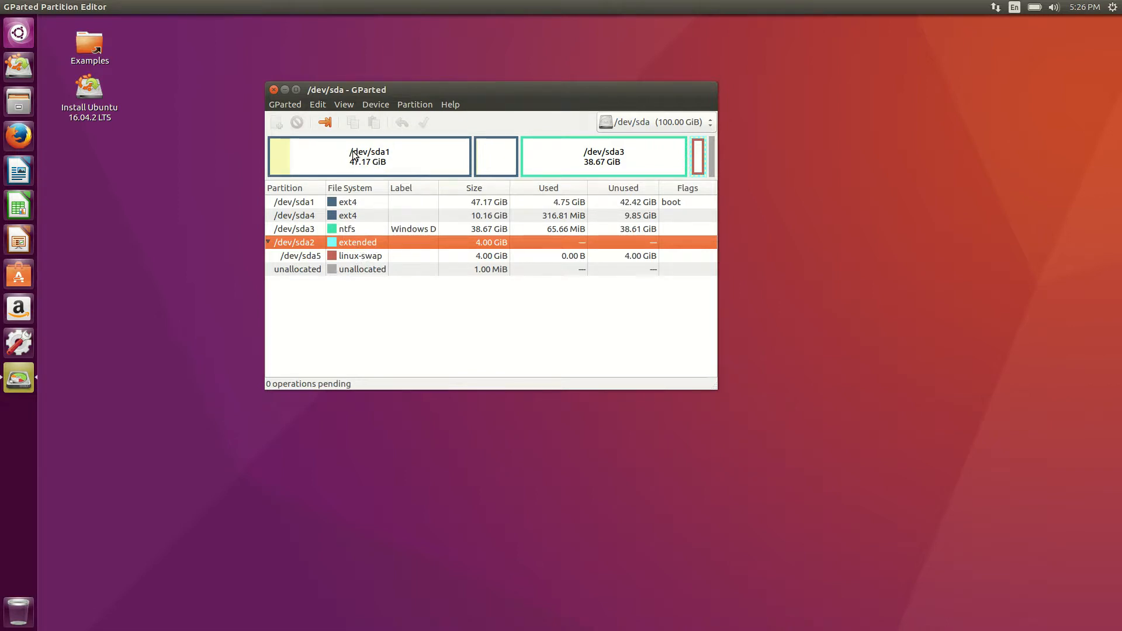
click(397, 149)
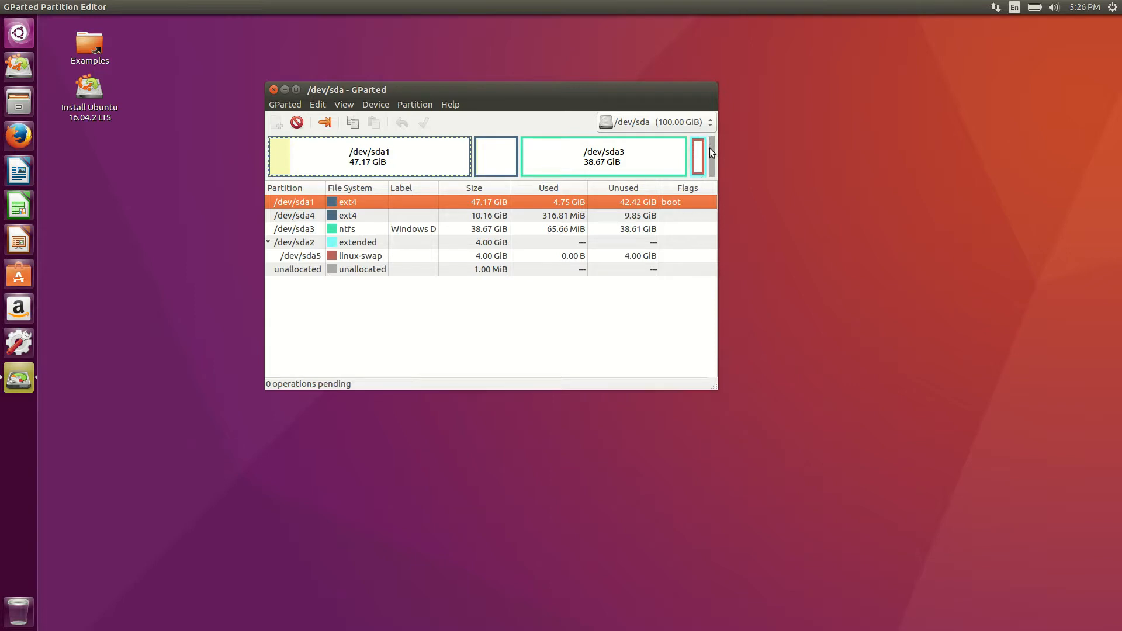
Queue shrinking /dev/sda1 to 31204 MiB (30.47 GiB) with Resize/Move.
right_click(421, 156)
click(468, 194)
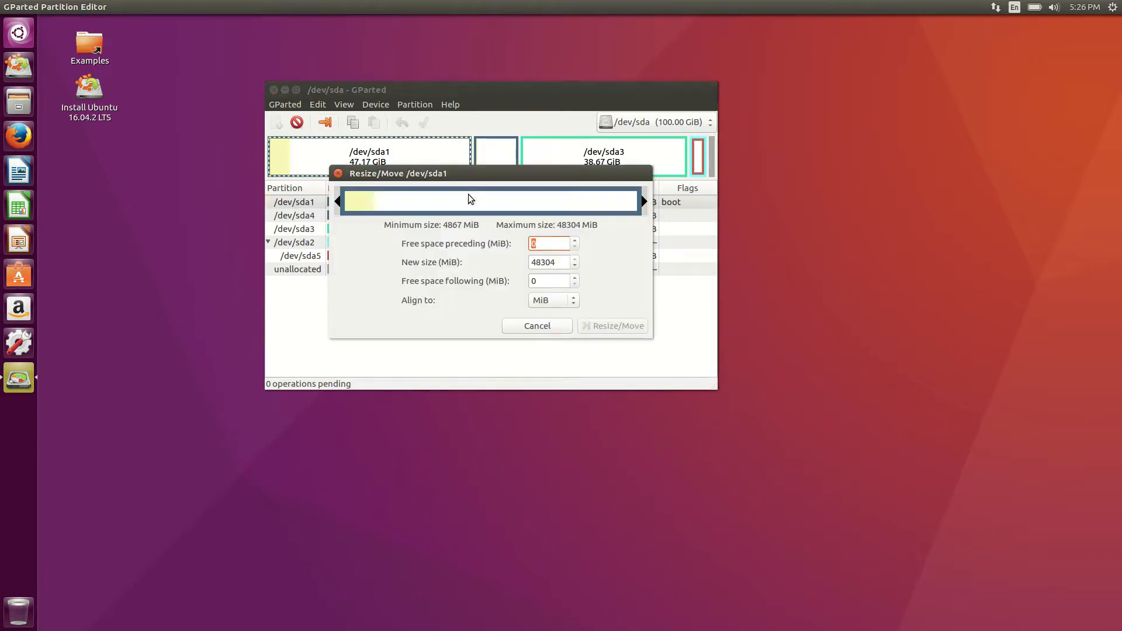
drag(643, 201, 538, 202)
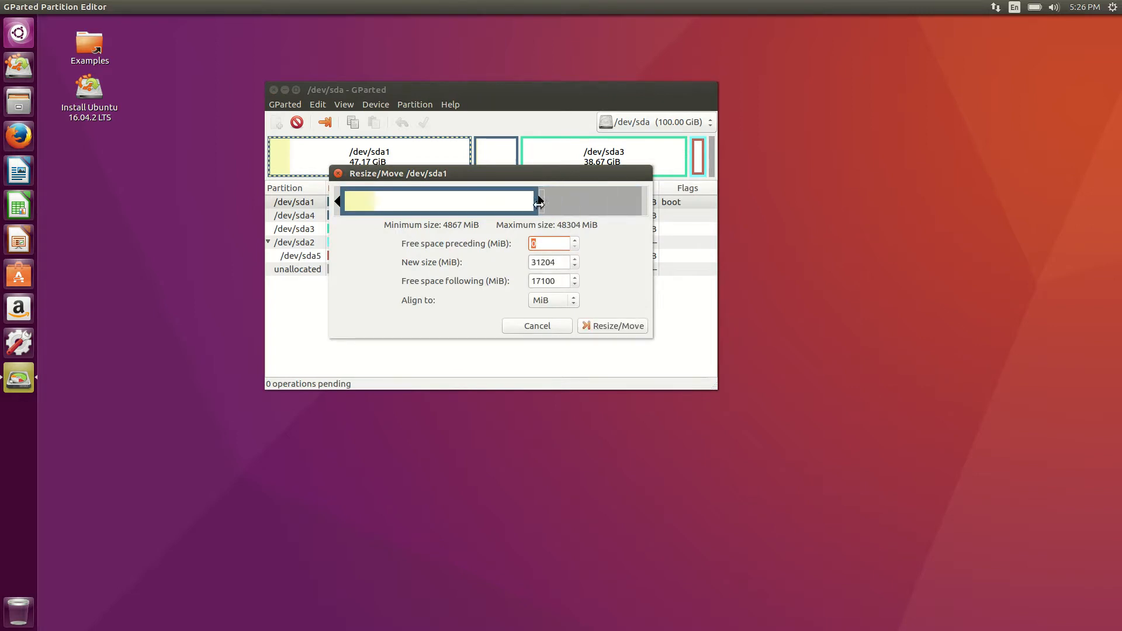
click(621, 328)
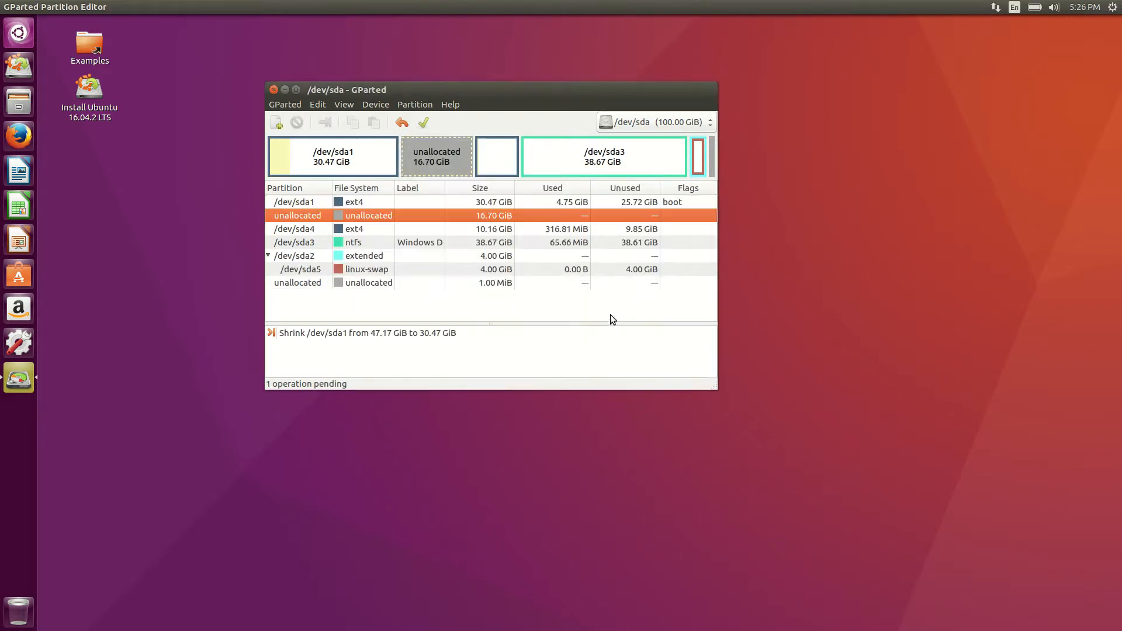
Queue moving /dev/sda4 to the start of the free space and acknowledge the boot warning.
click(517, 164)
right_click(492, 144)
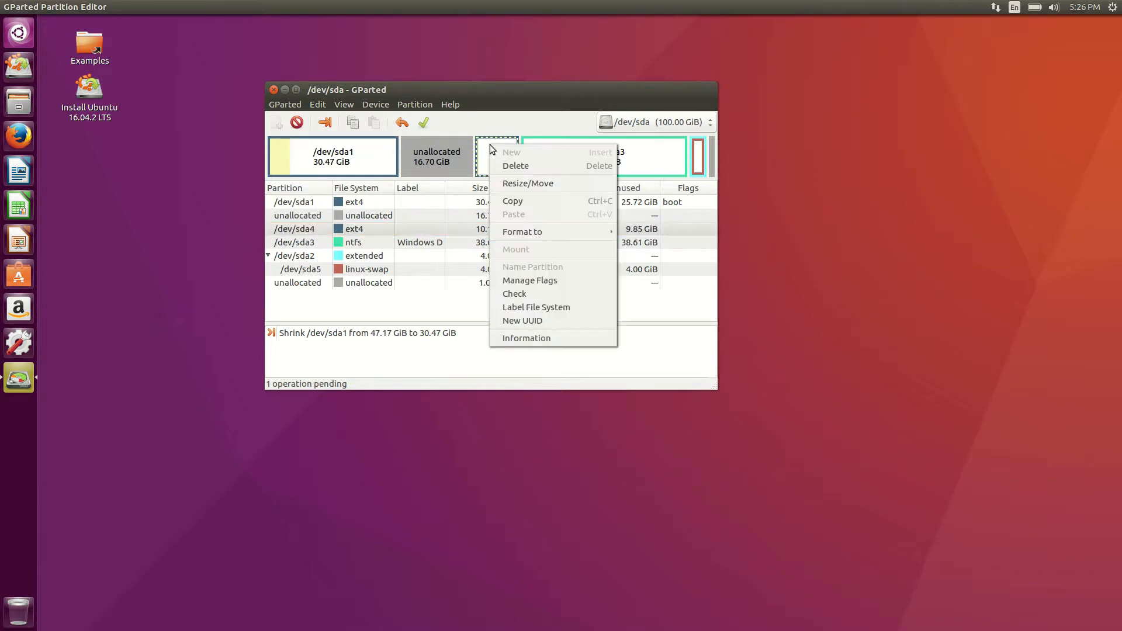
click(541, 185)
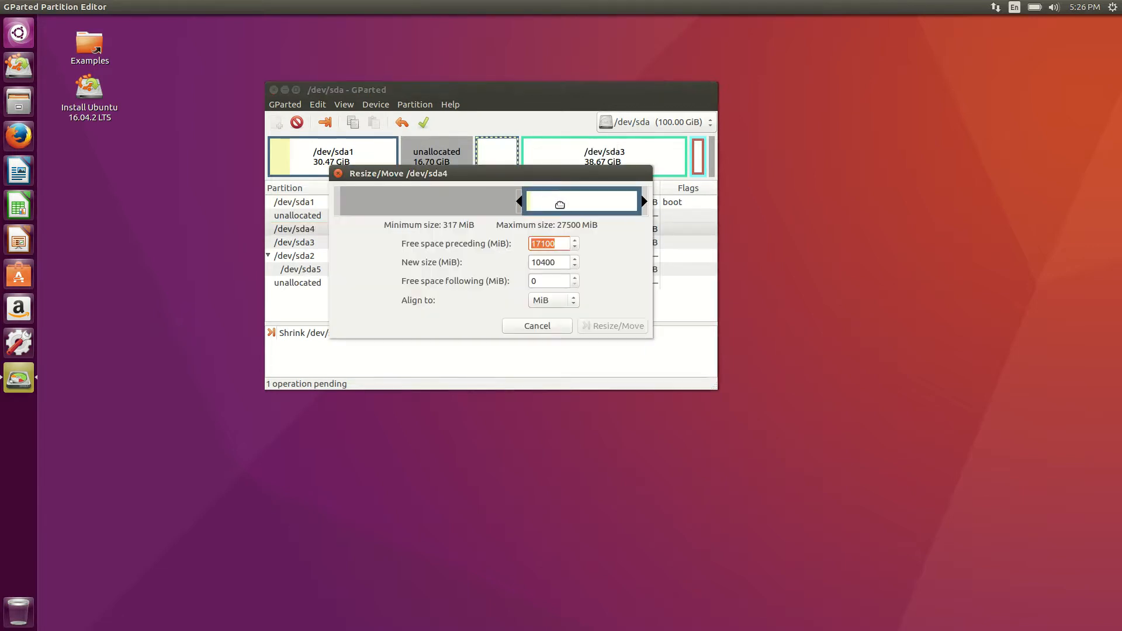
drag(483, 207, 357, 212)
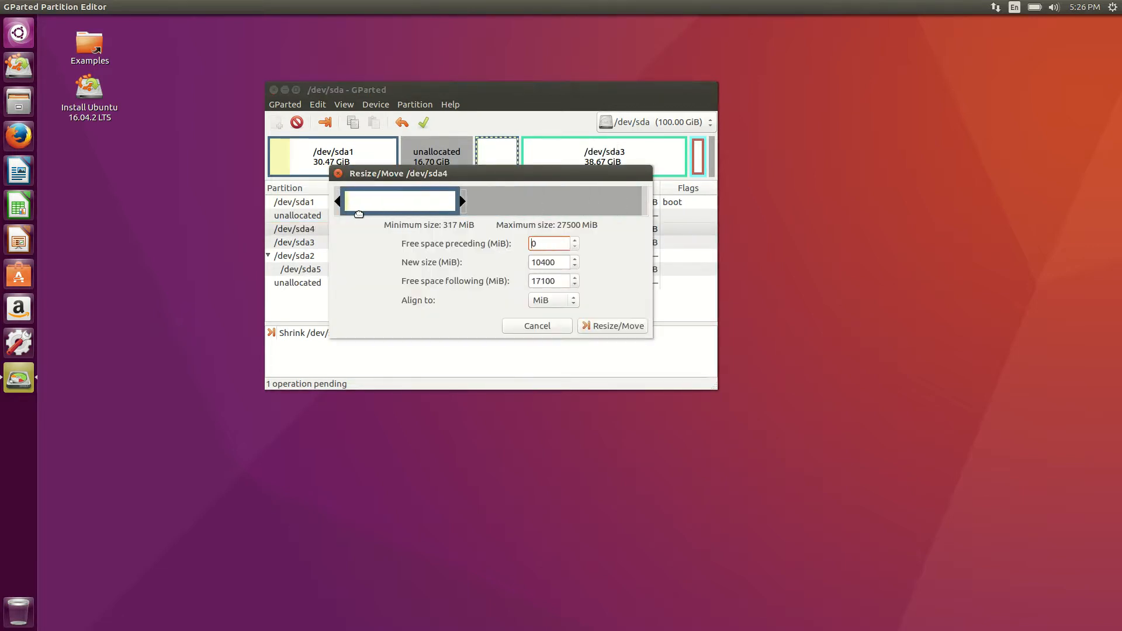
click(619, 326)
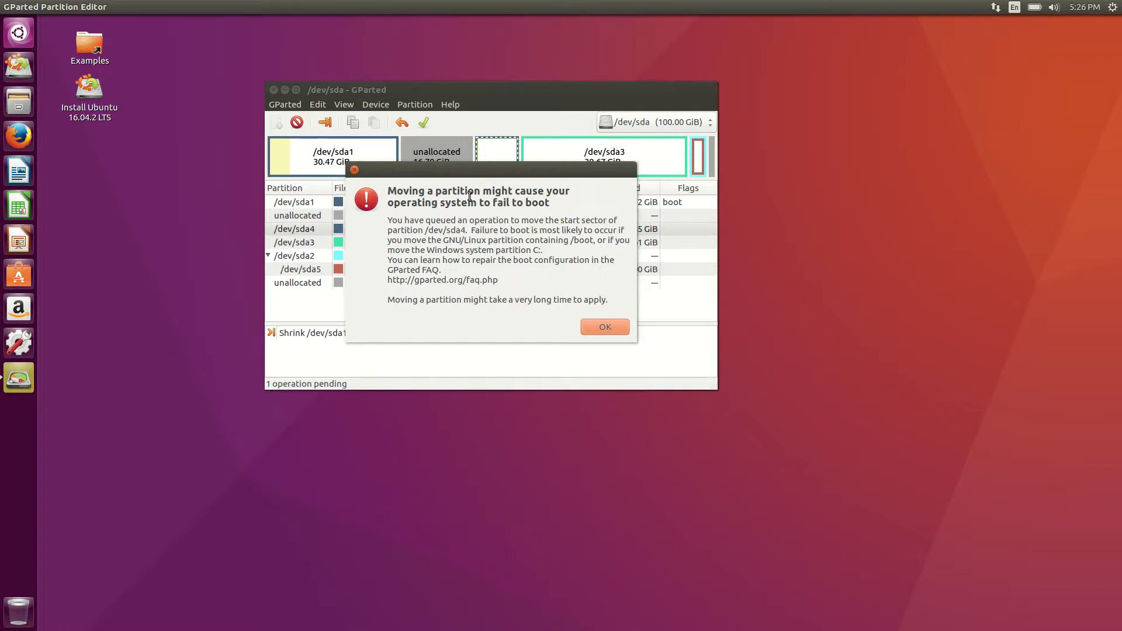
click(609, 328)
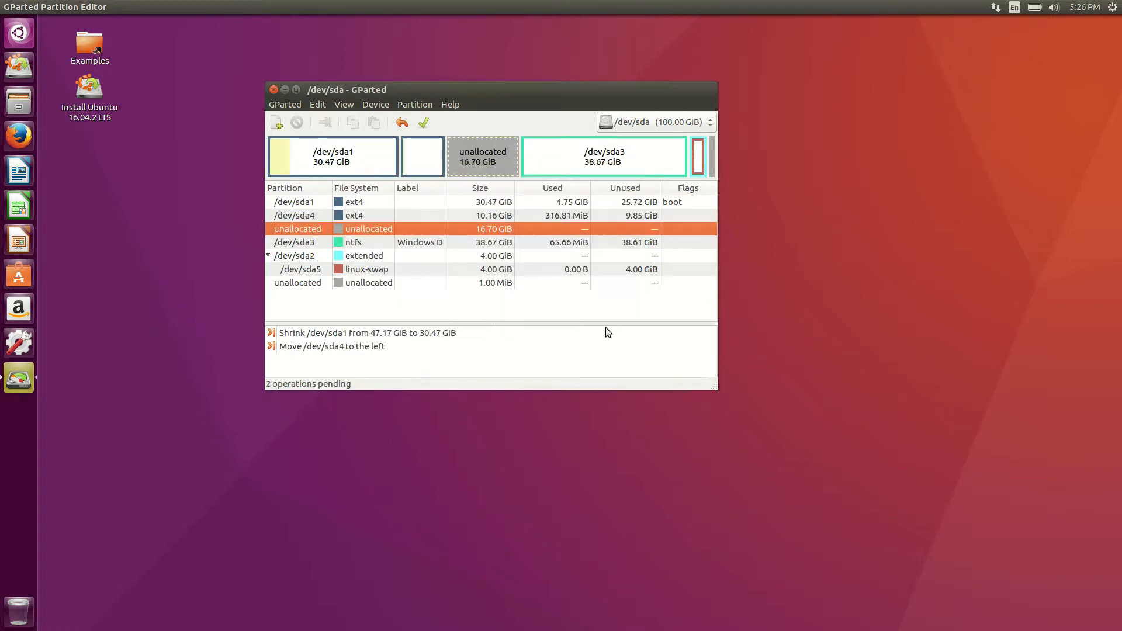
Queue moving Windows D /dev/sda3 fully left and acknowledge the boot warning.
right_click(551, 150)
click(604, 189)
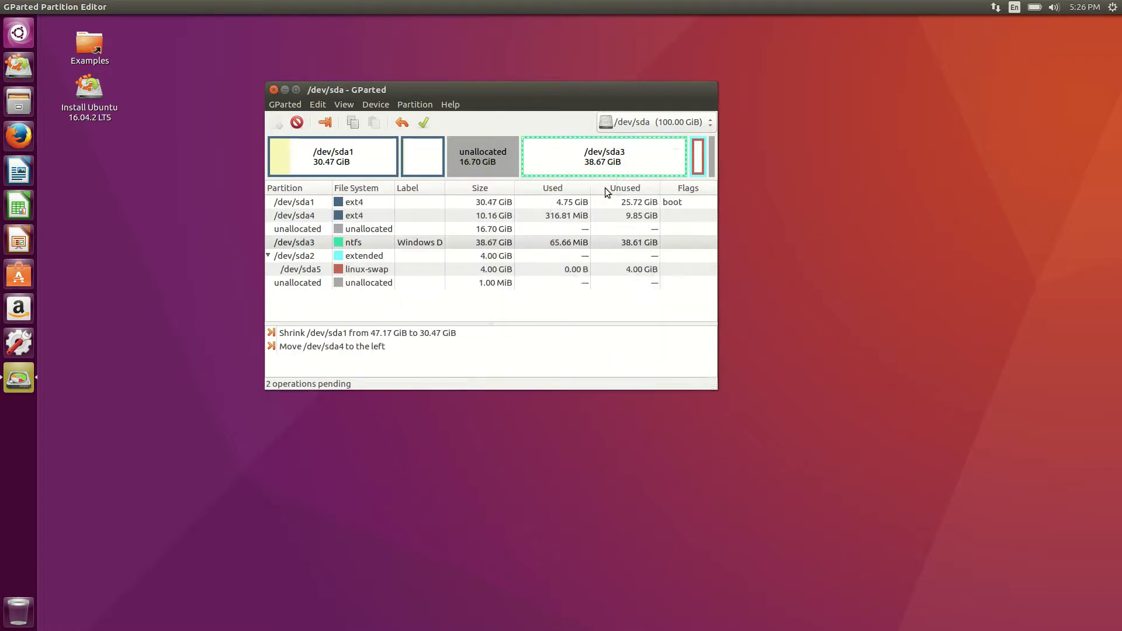
drag(544, 204, 333, 203)
click(630, 327)
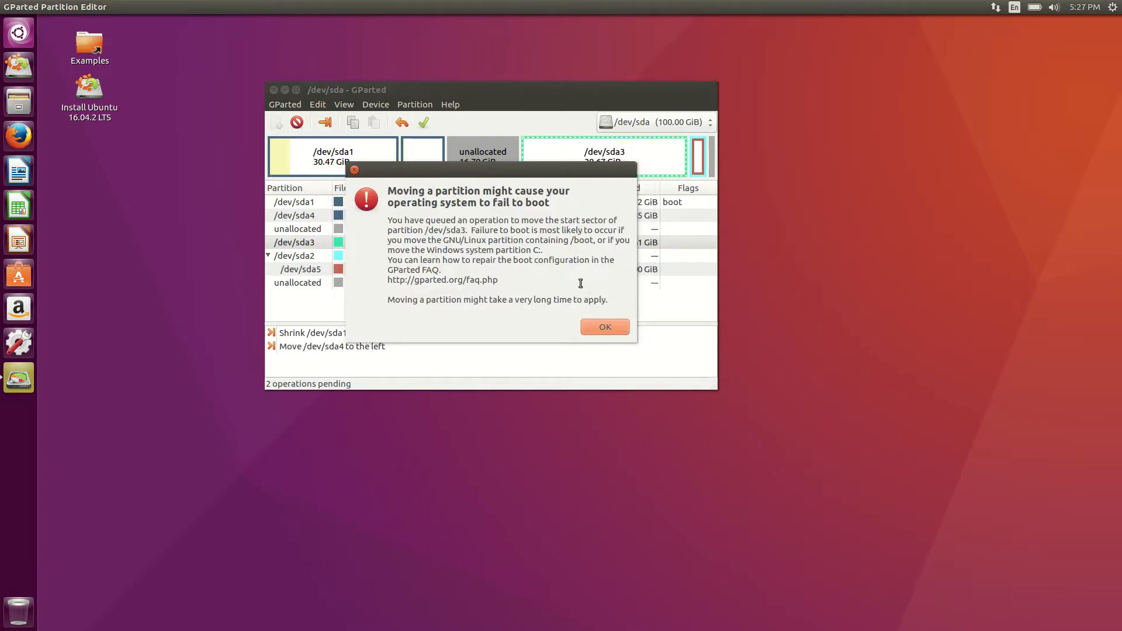
click(604, 326)
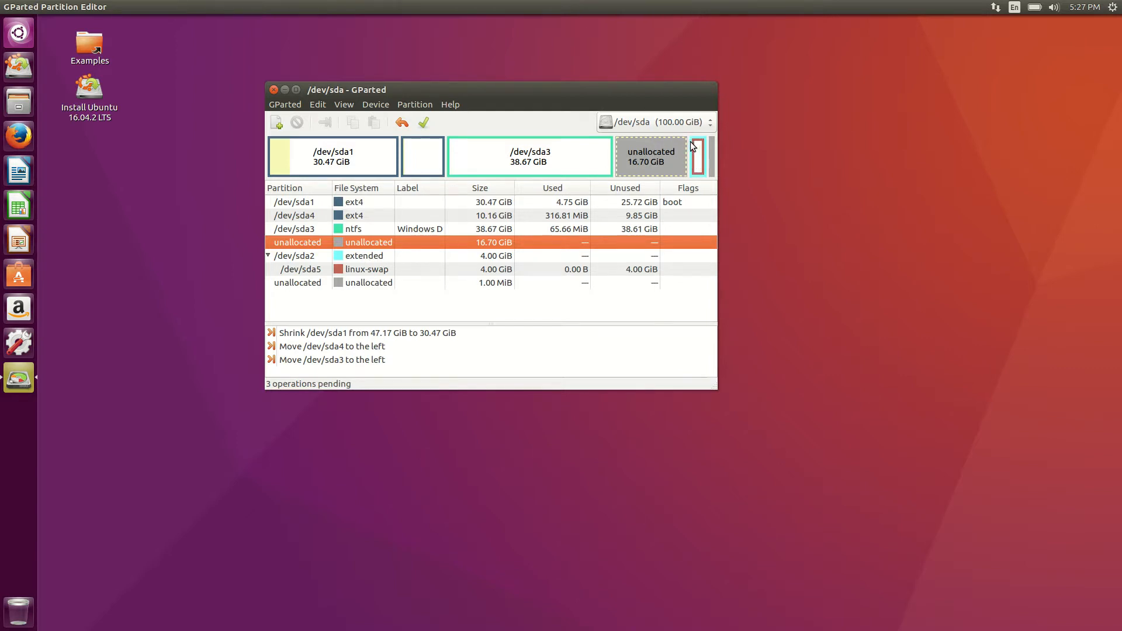
Queue stretching extended /dev/sda2's left edge fully left, growing it to 20.70 GiB.
click(359, 258)
right_click(363, 255)
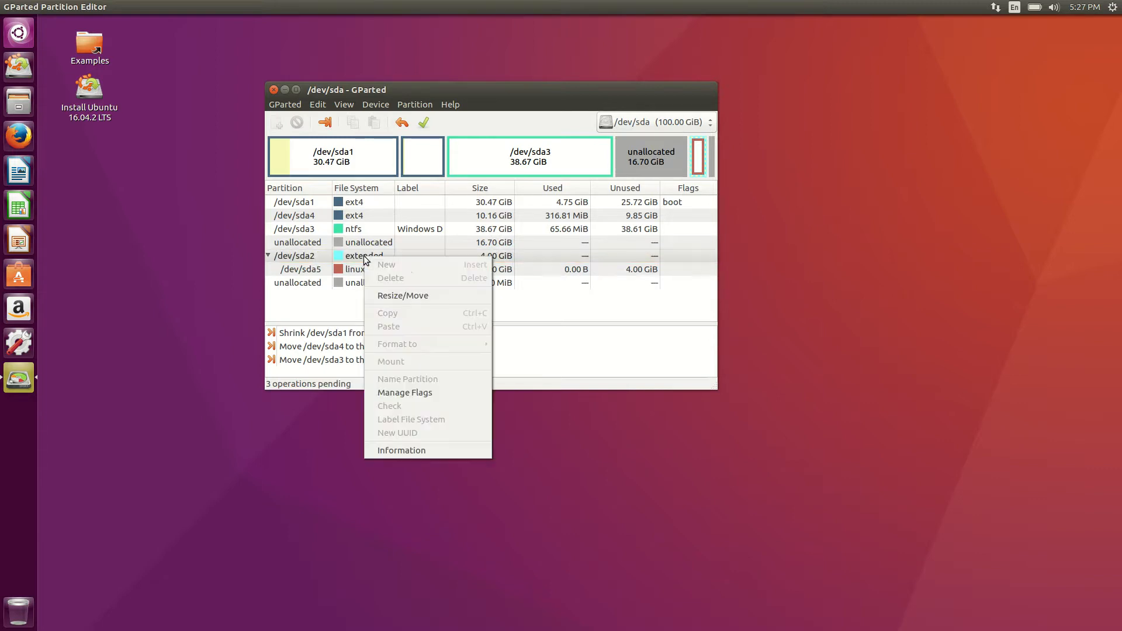
click(422, 291)
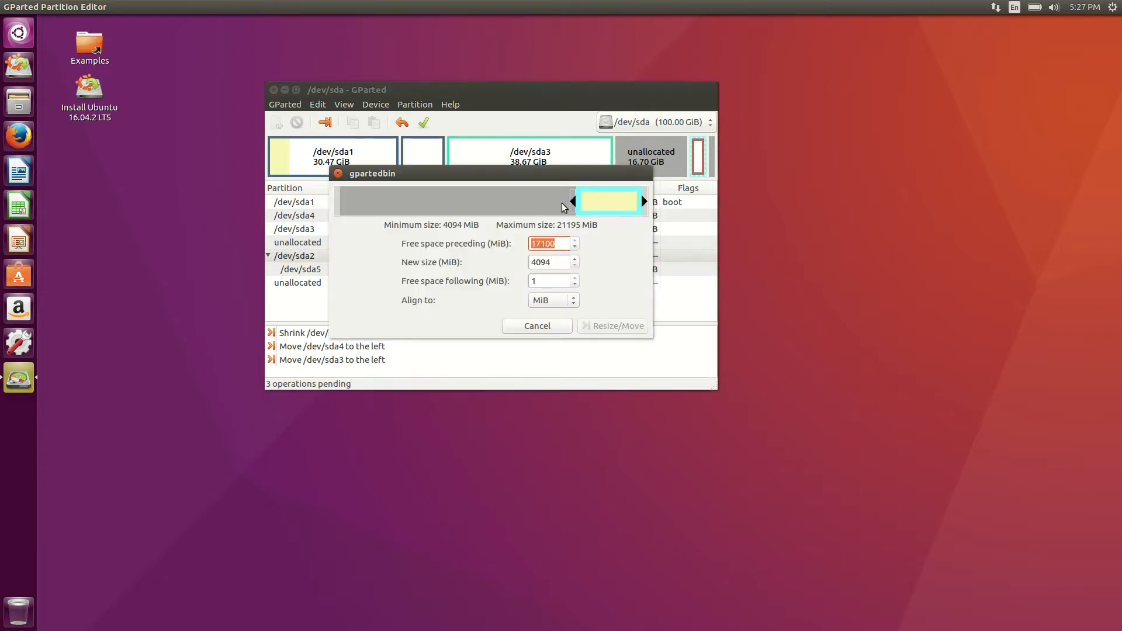
drag(568, 200, 327, 211)
click(625, 326)
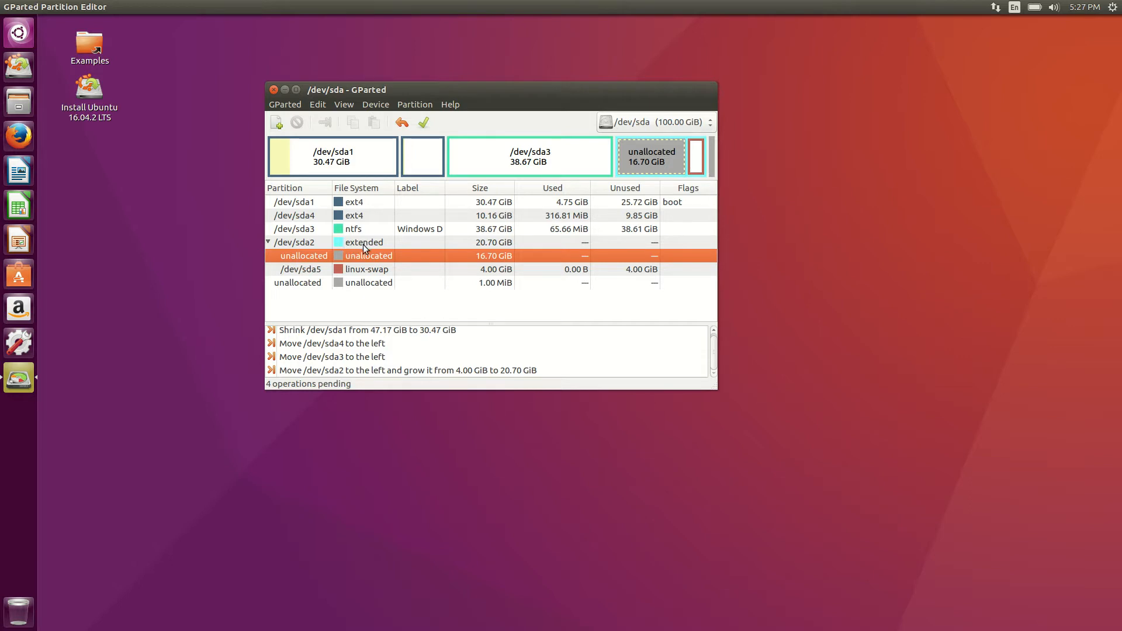
Add a 16.70 GiB ext4 logical partition inside /dev/sda2's free space, then apply all pending operations.
click(268, 242)
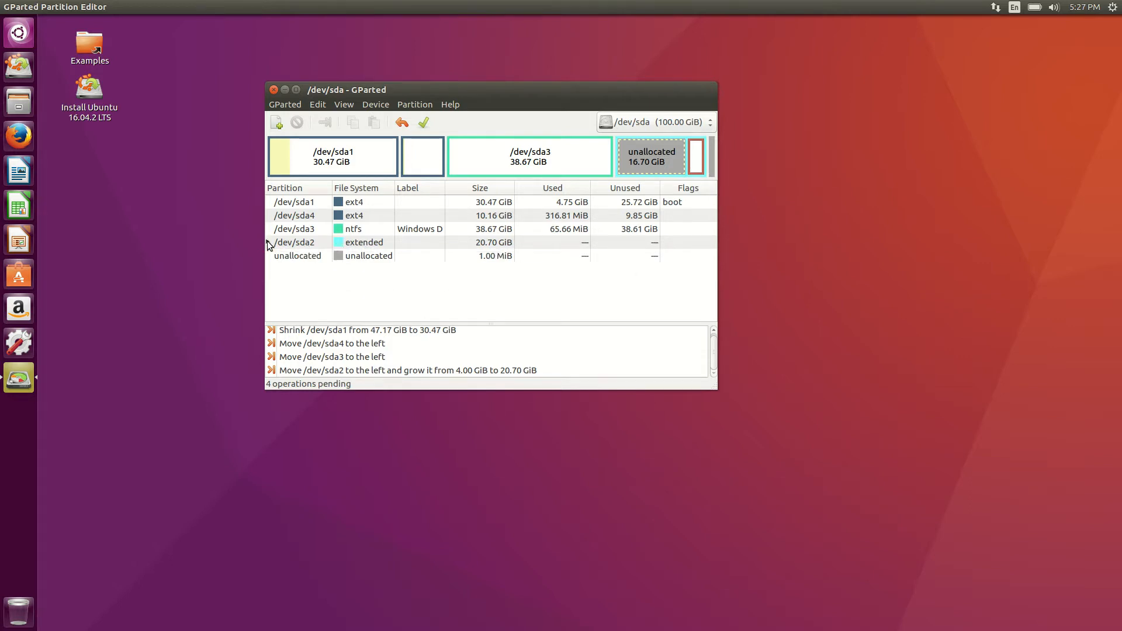
click(268, 242)
click(344, 244)
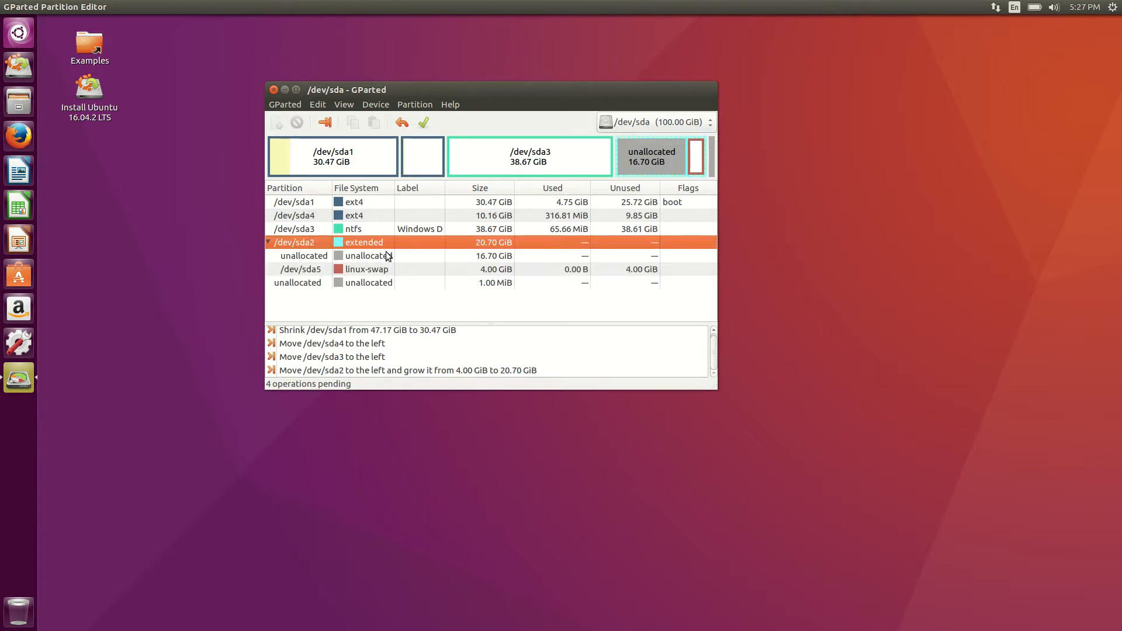
click(362, 257)
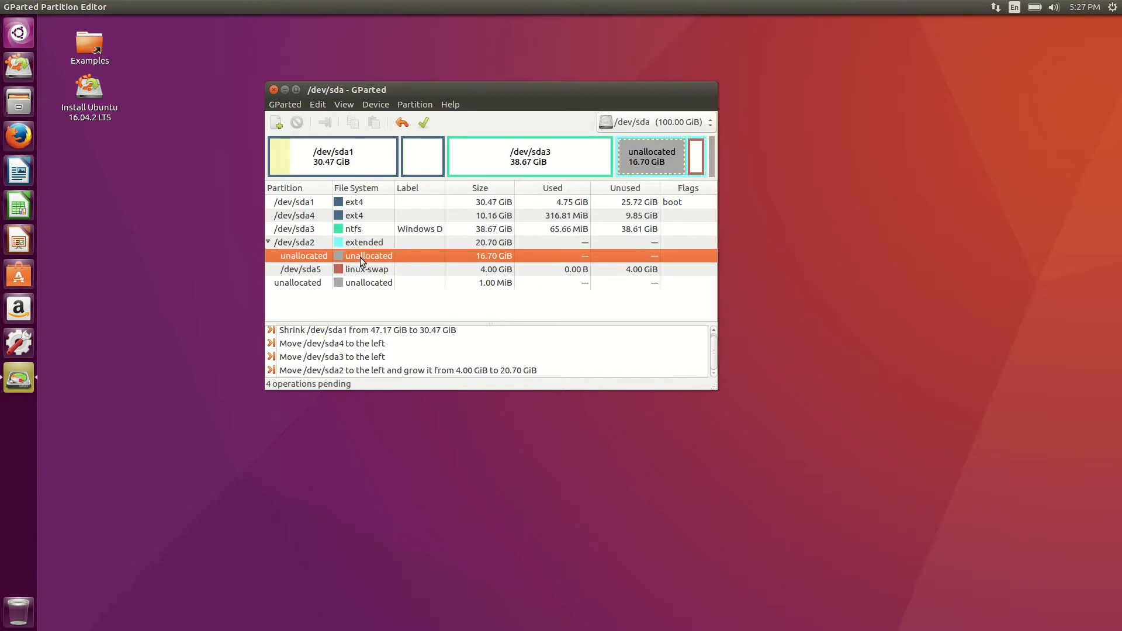
right_click(360, 255)
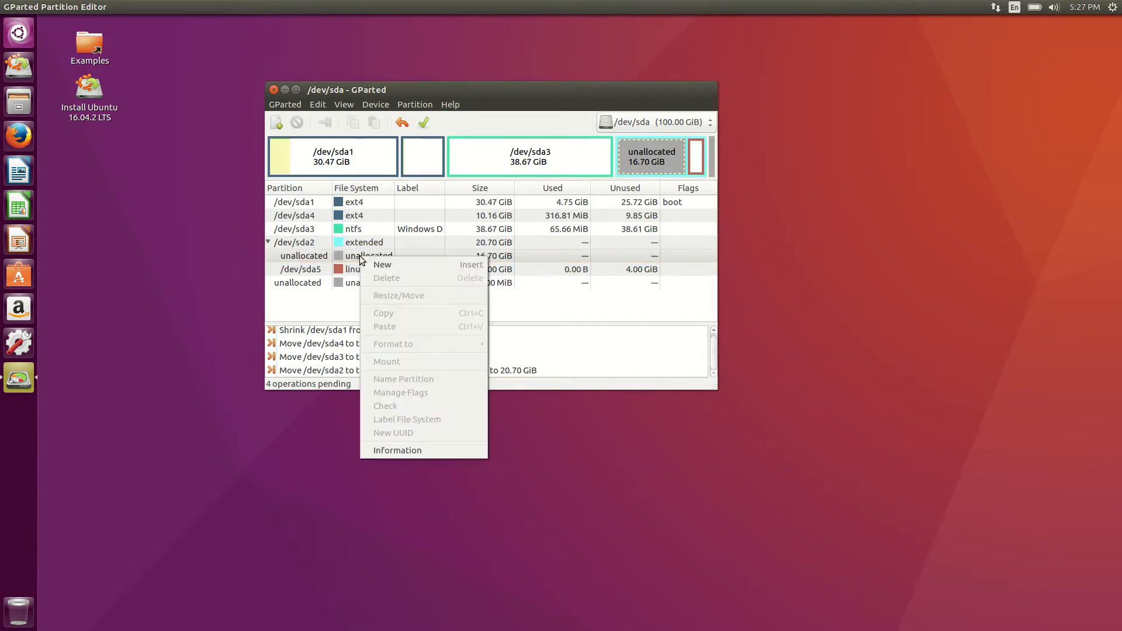
click(411, 263)
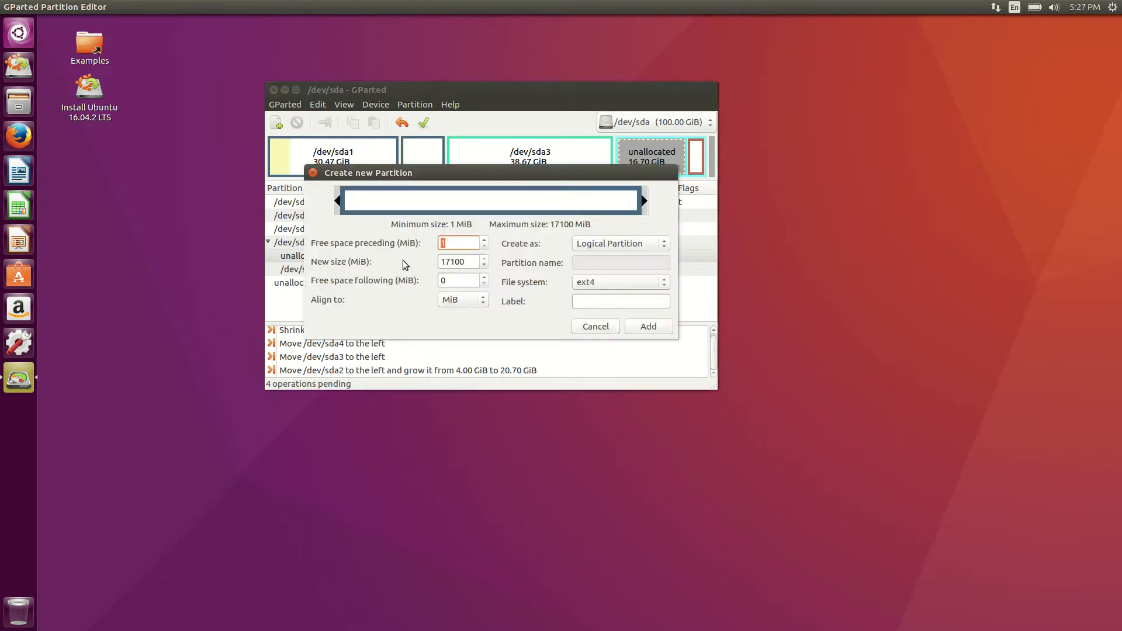
click(649, 327)
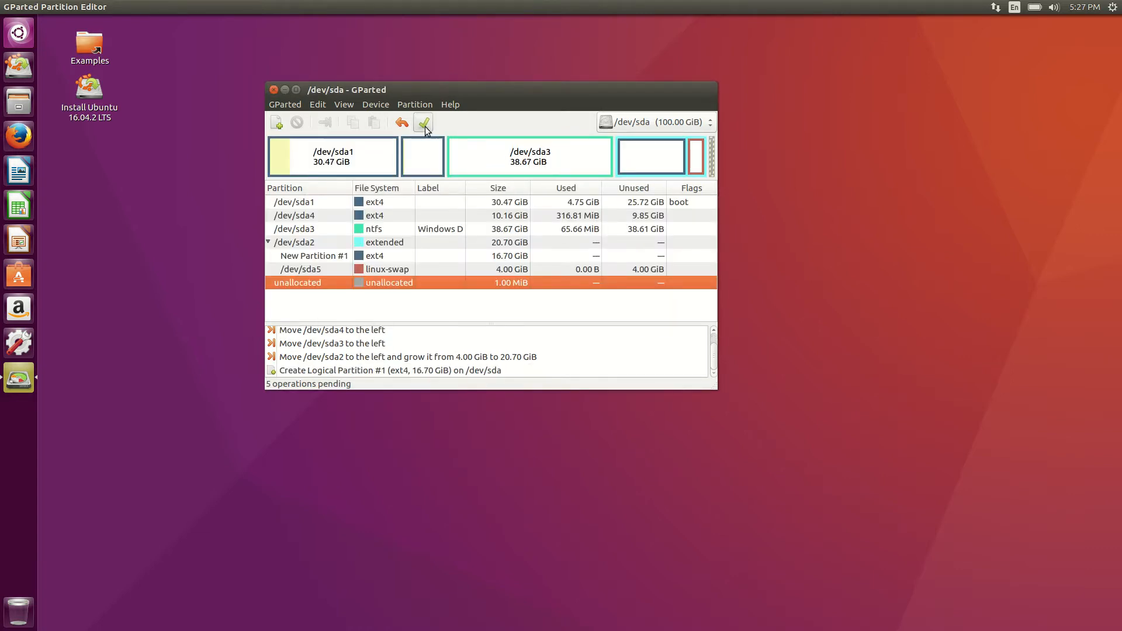
click(424, 123)
Start applying the queued operations, then force-cancel the slow /dev/sda1 shrink and close the progress window.
click(617, 286)
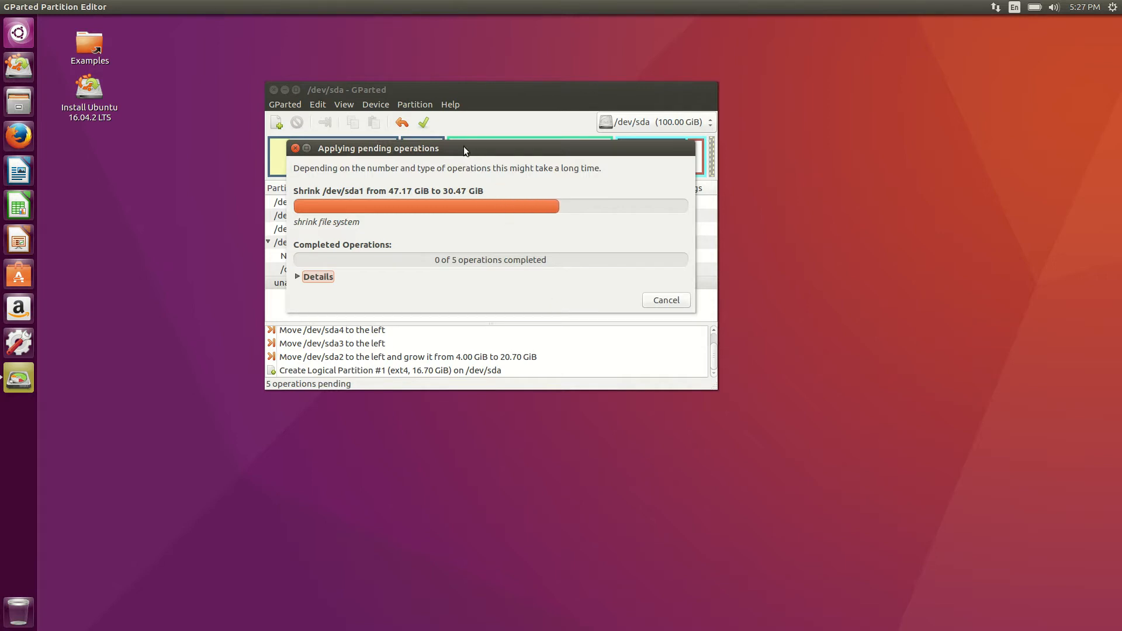
drag(463, 146, 477, 169)
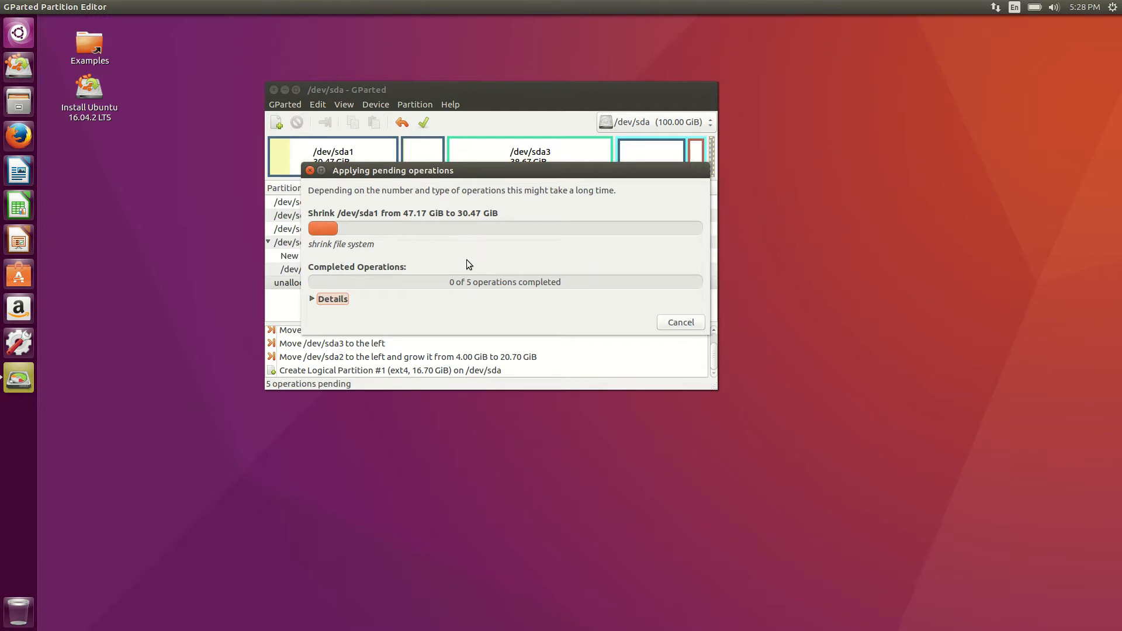
click(678, 322)
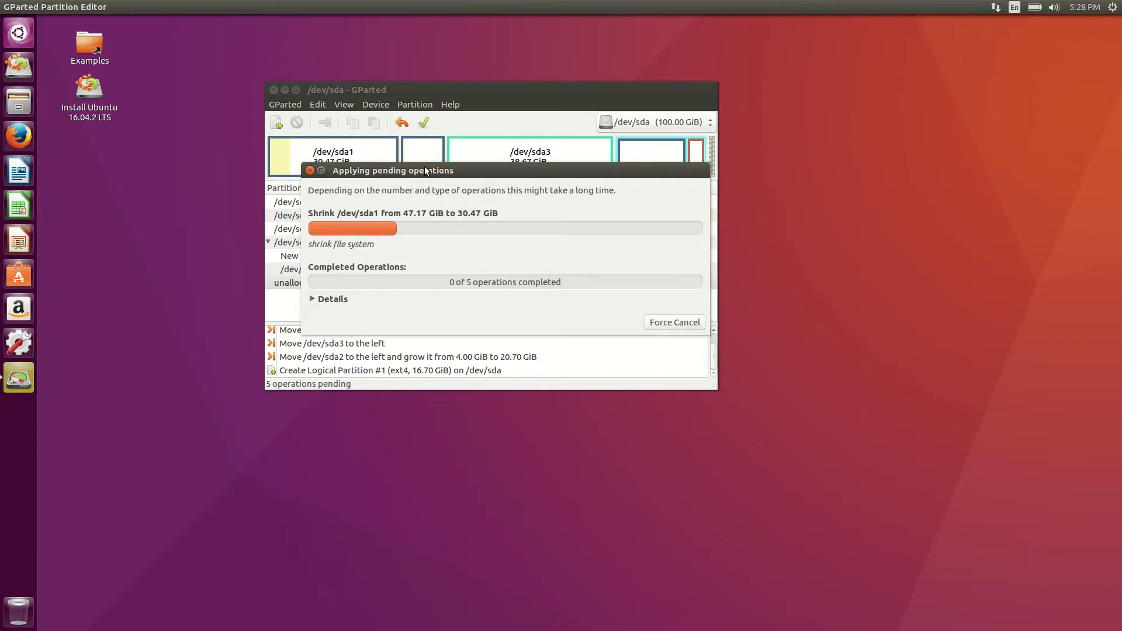
click(675, 321)
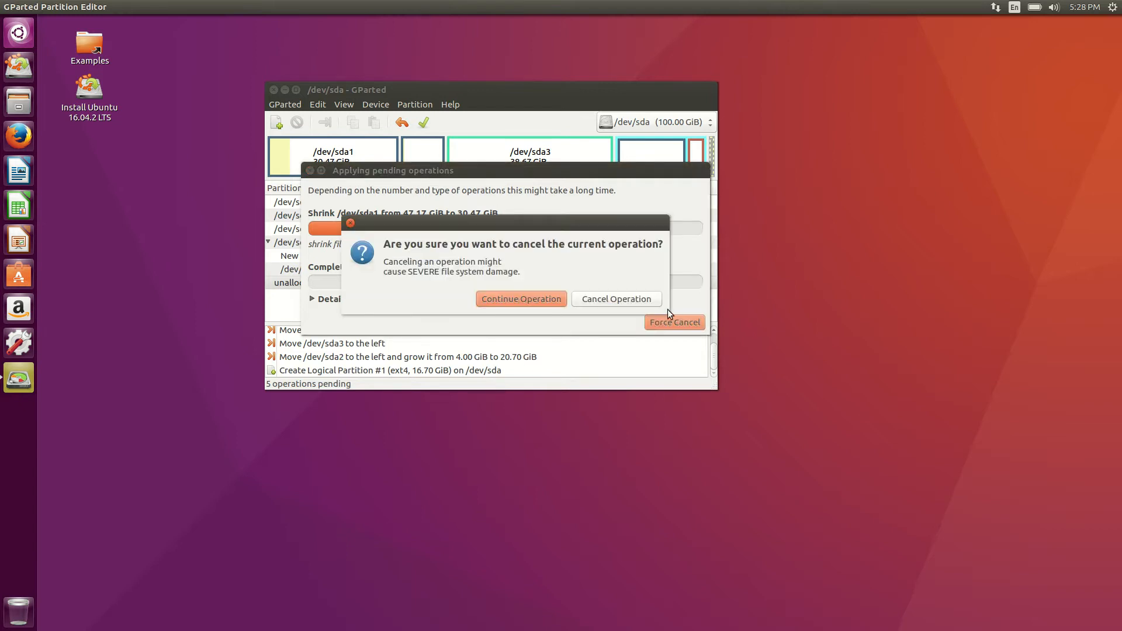
click(617, 300)
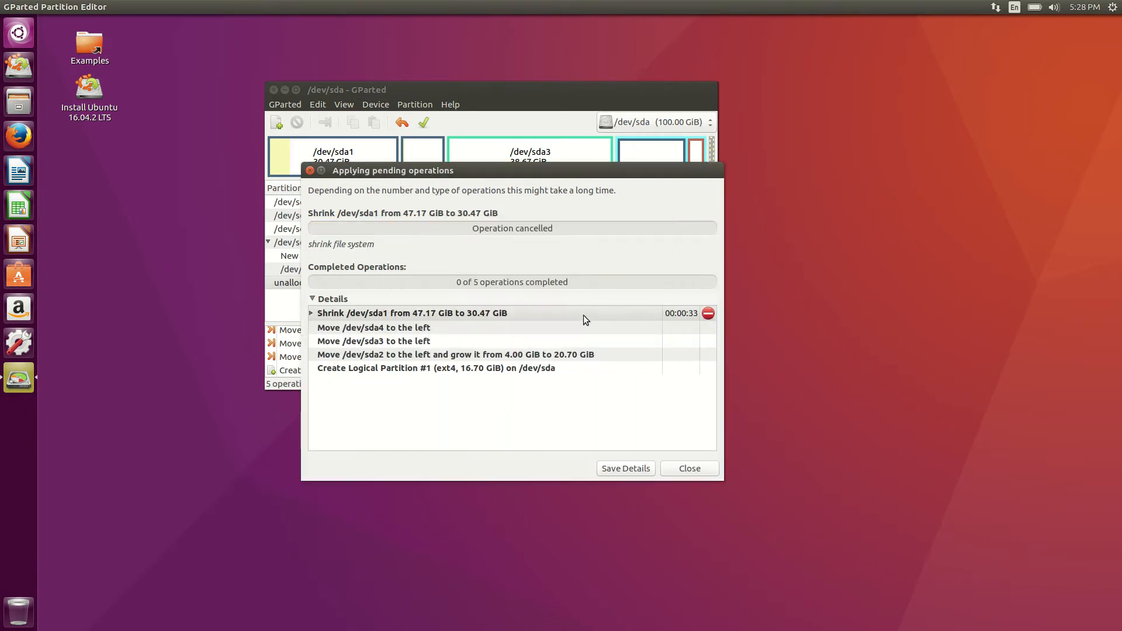
click(689, 469)
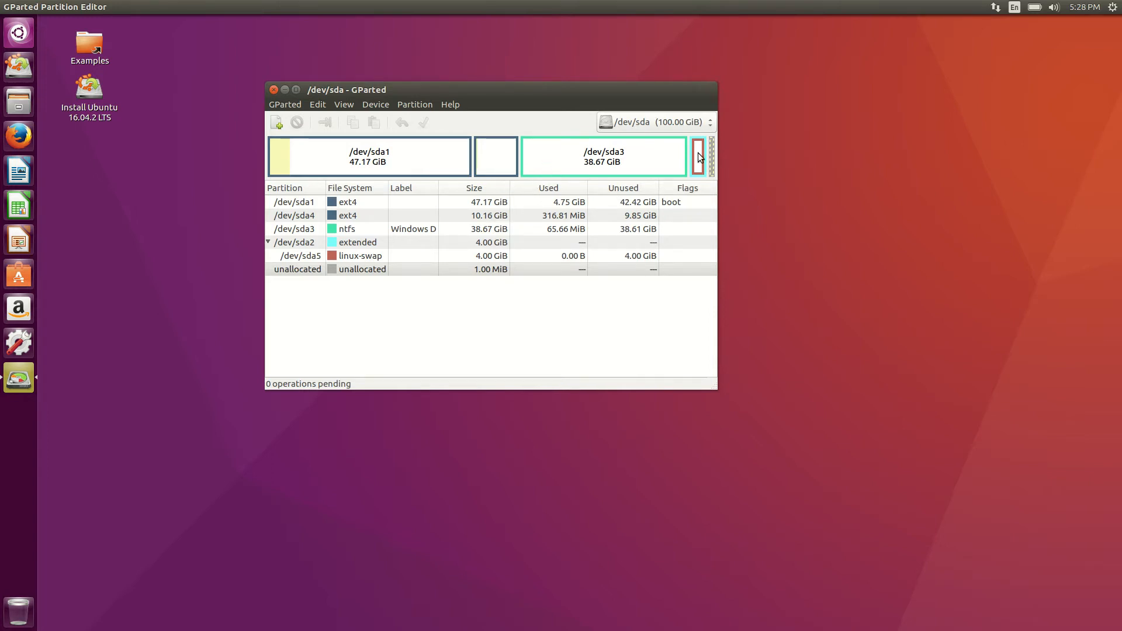
Delete /dev/sda4 and apply the change, freeing 10.16 GiB unallocated after sda1.
click(506, 141)
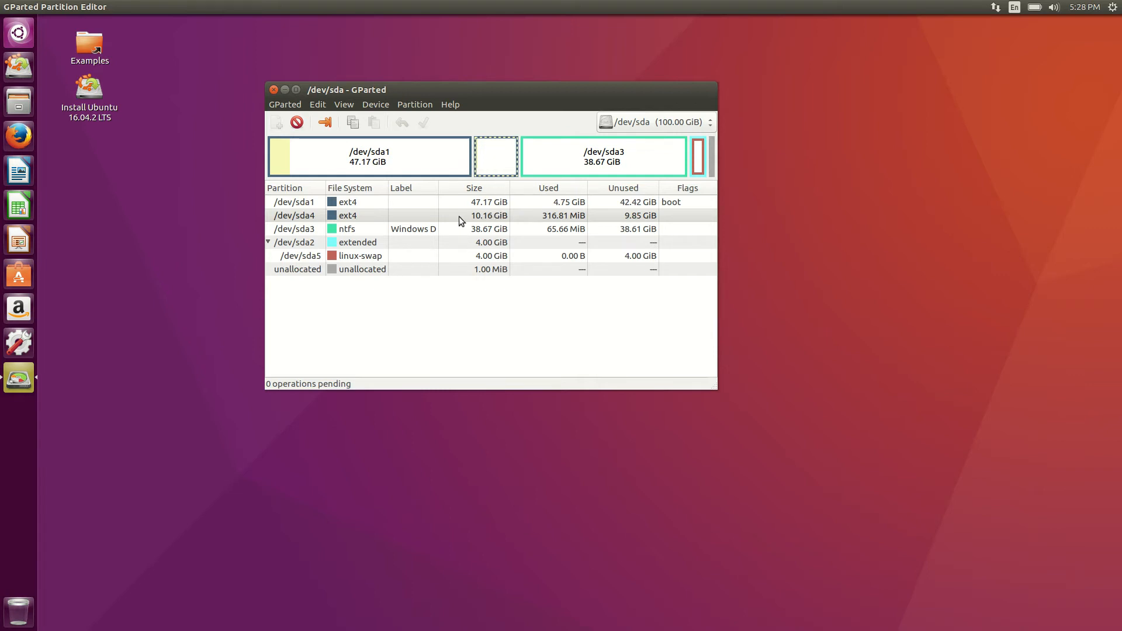
right_click(405, 215)
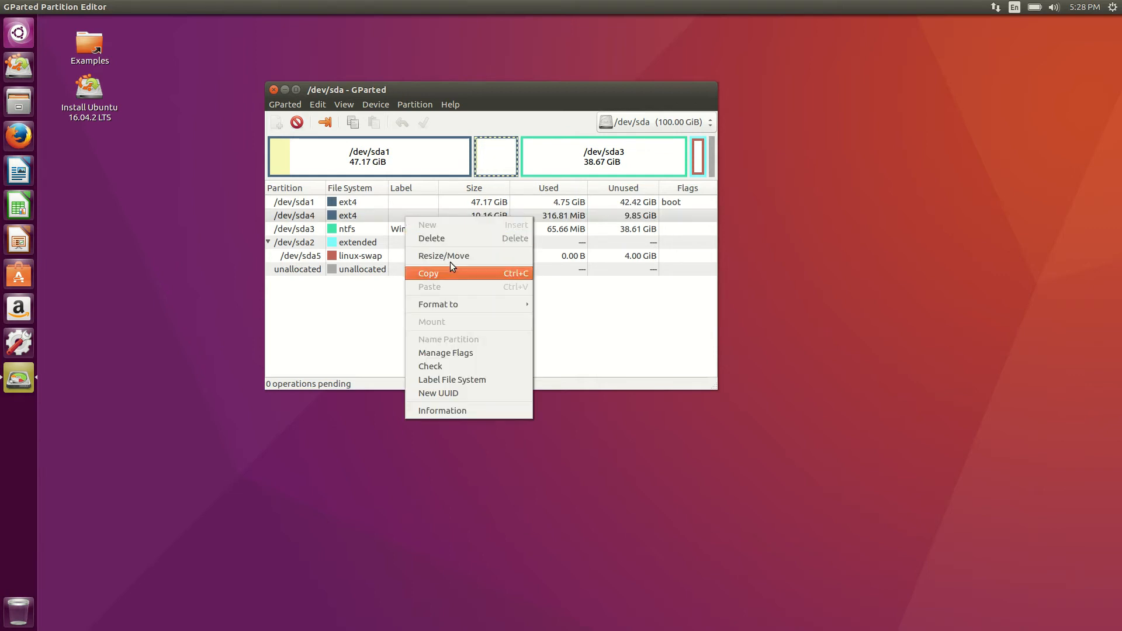
click(443, 241)
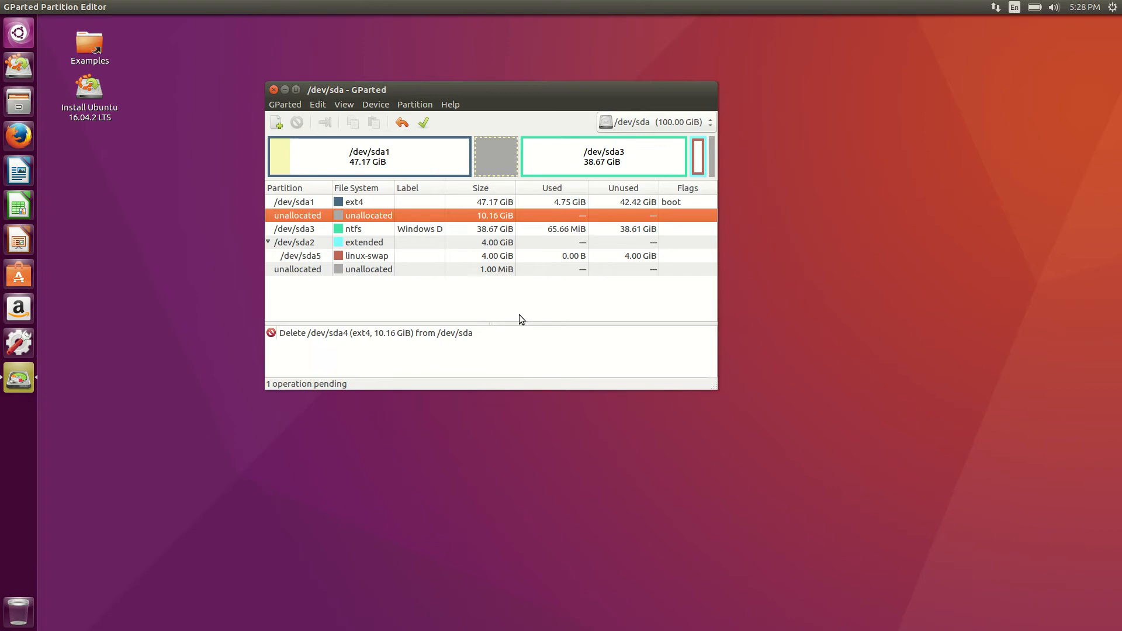
click(423, 122)
click(625, 286)
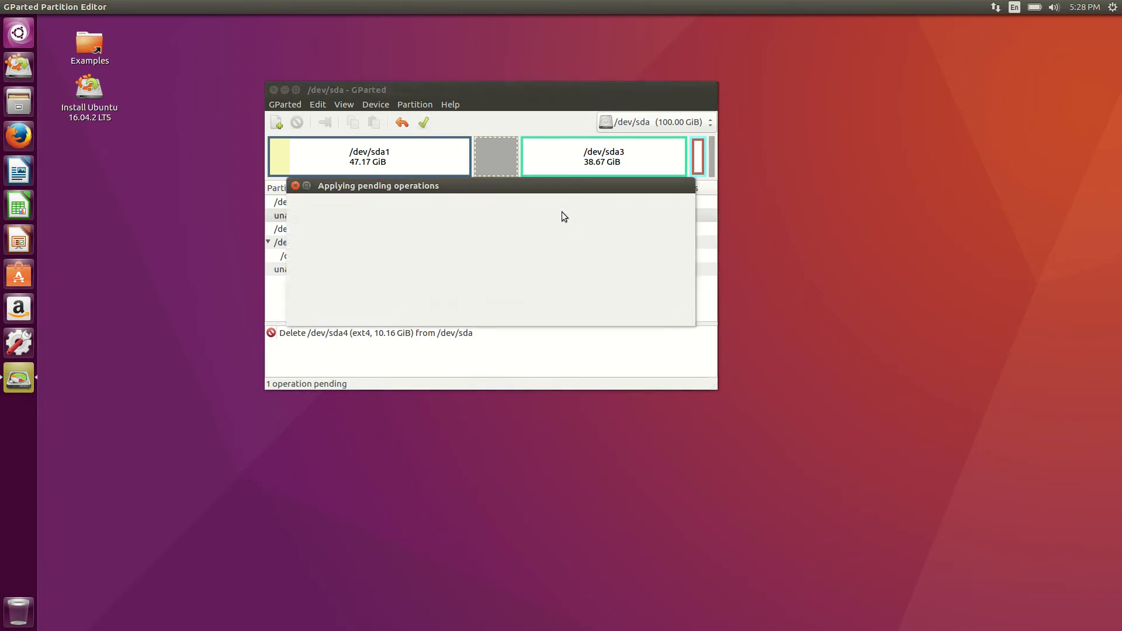
click(655, 335)
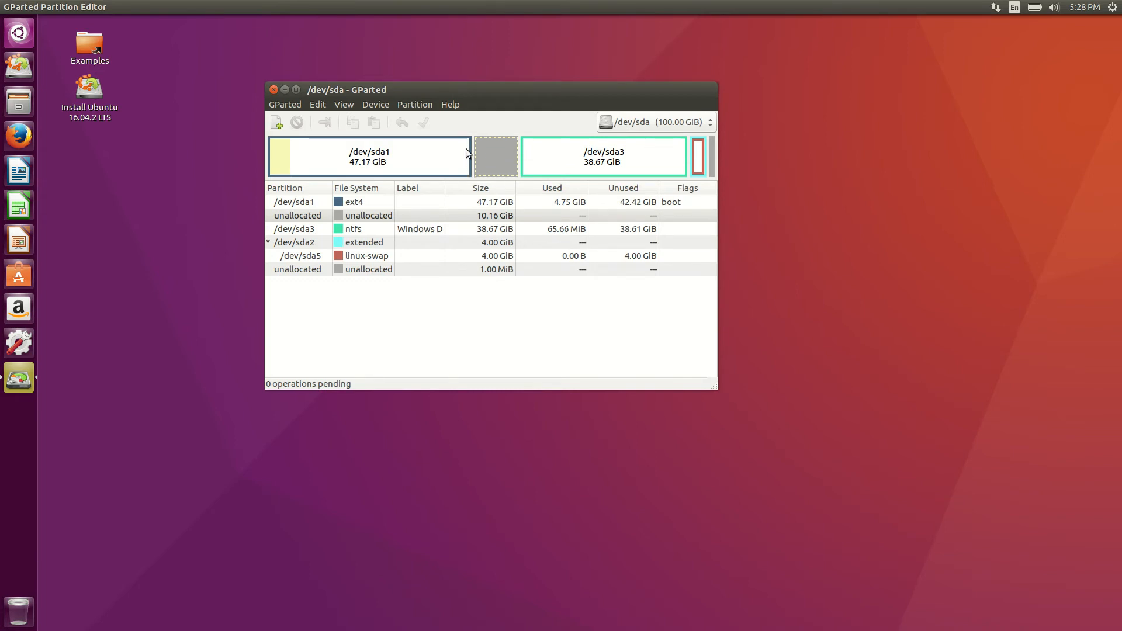
click(440, 202)
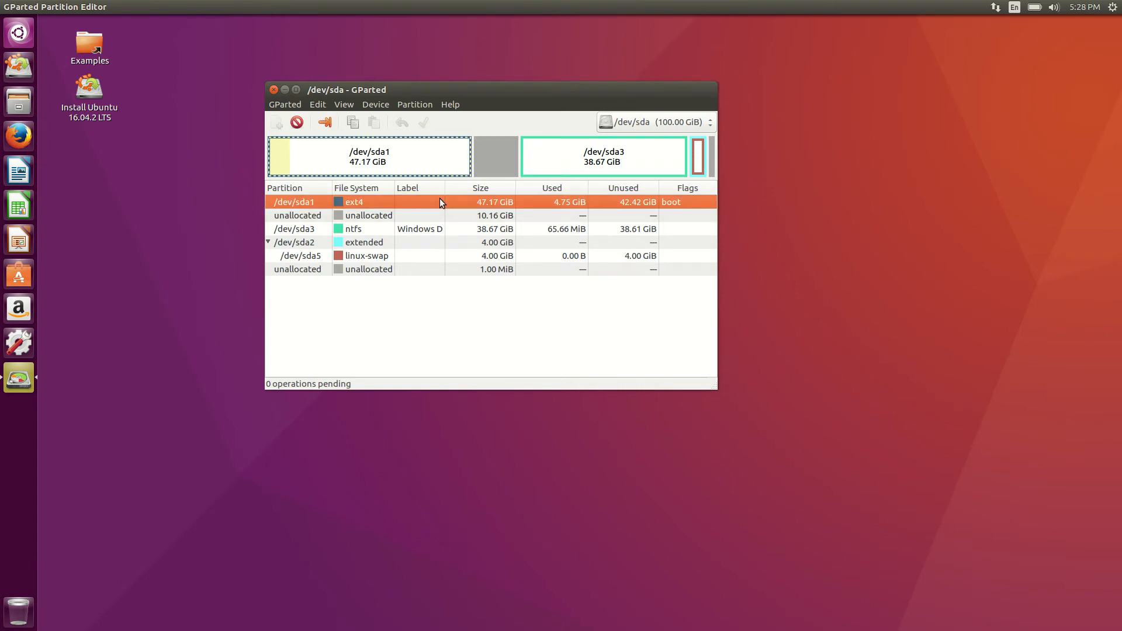
right_click(440, 201)
click(488, 241)
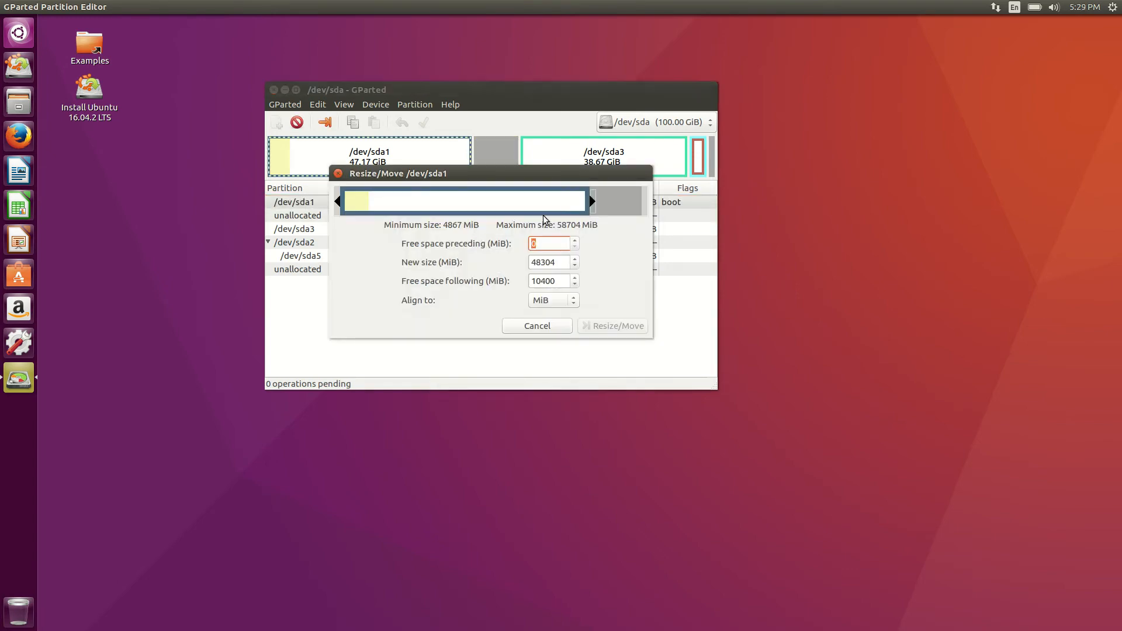
drag(590, 201, 506, 200)
drag(587, 201, 792, 182)
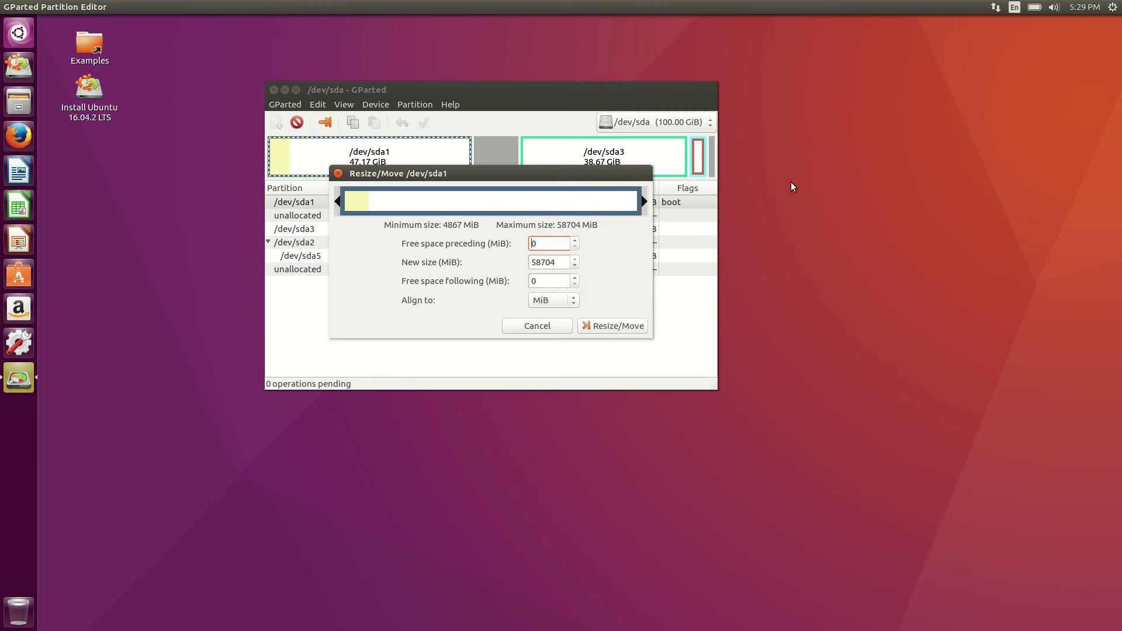
click(543, 325)
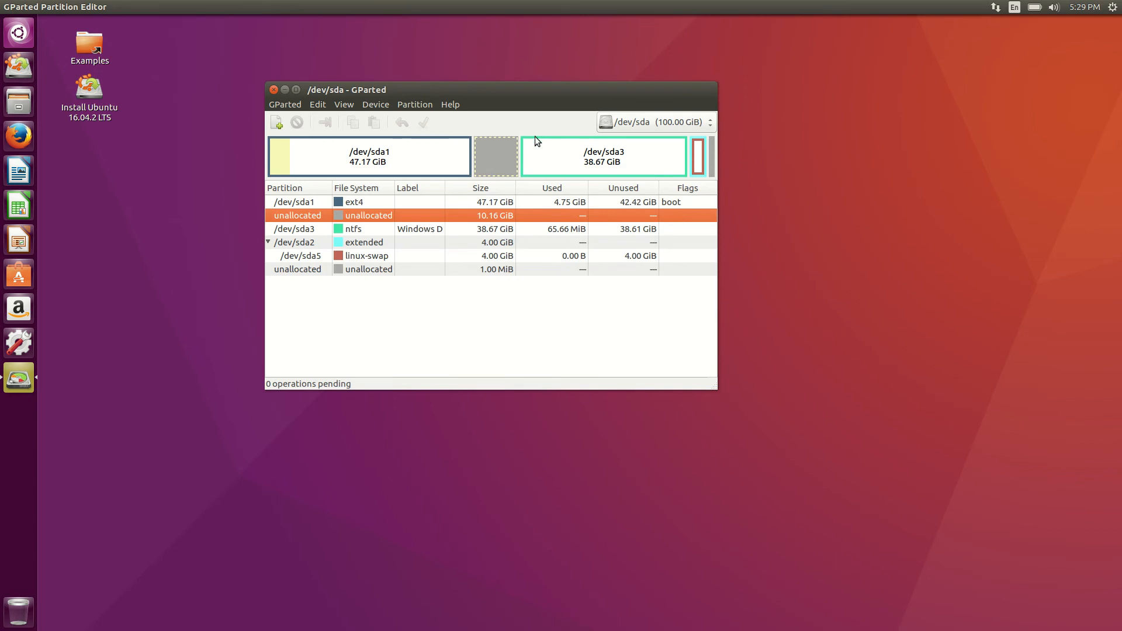
Extend the Windows D partition /dev/sda3 leftward over the free space to 50000 MiB.
click(416, 231)
right_click(417, 232)
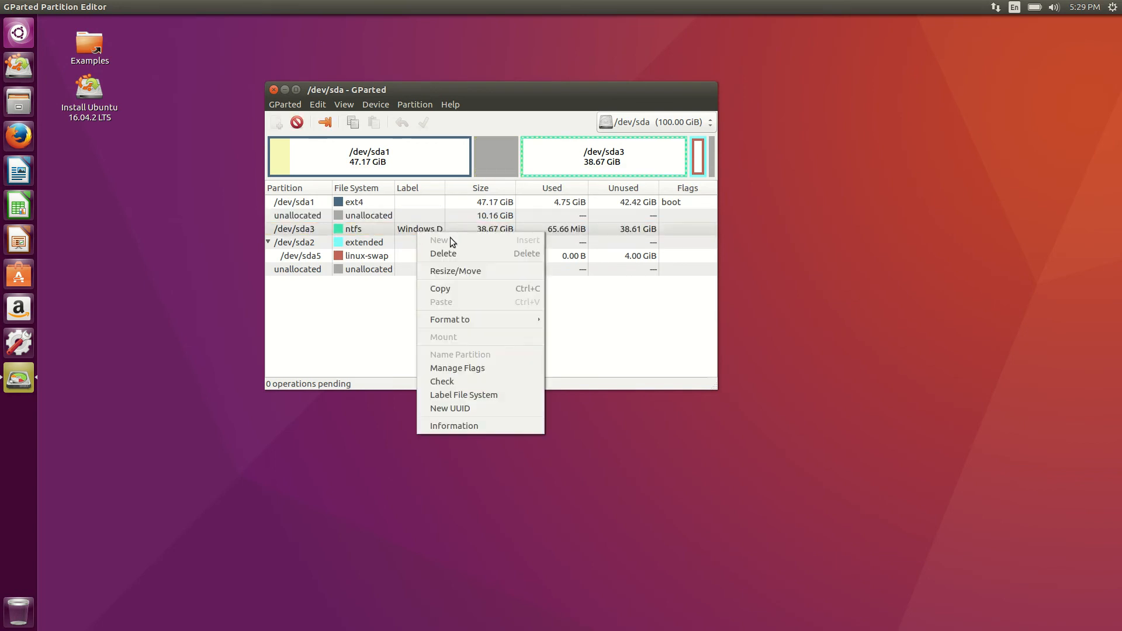
click(489, 272)
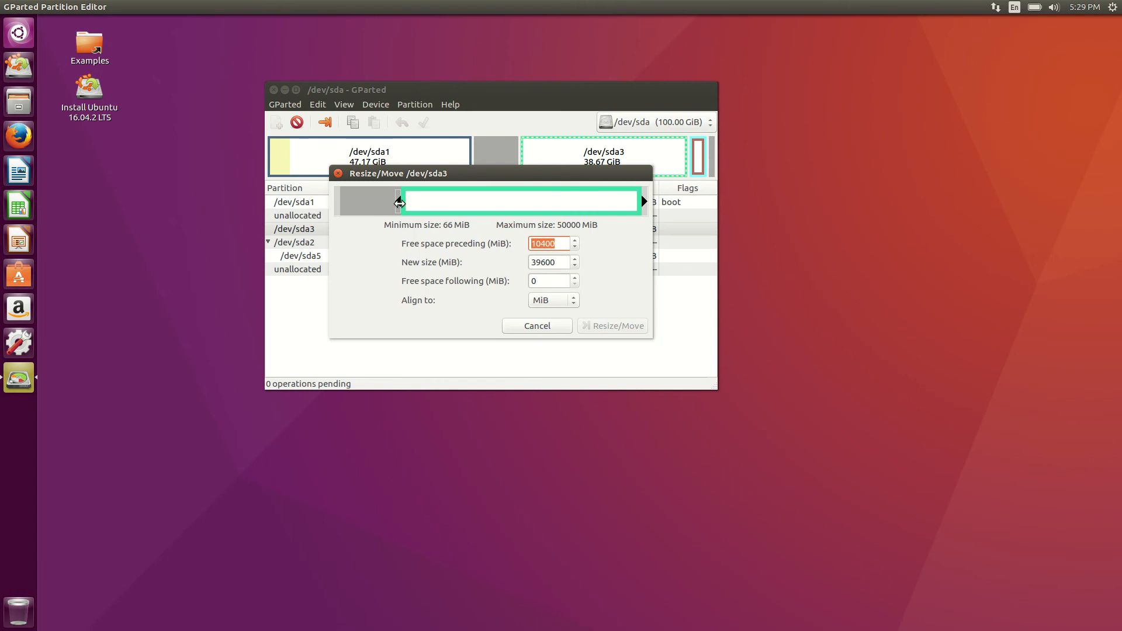
drag(399, 202, 323, 205)
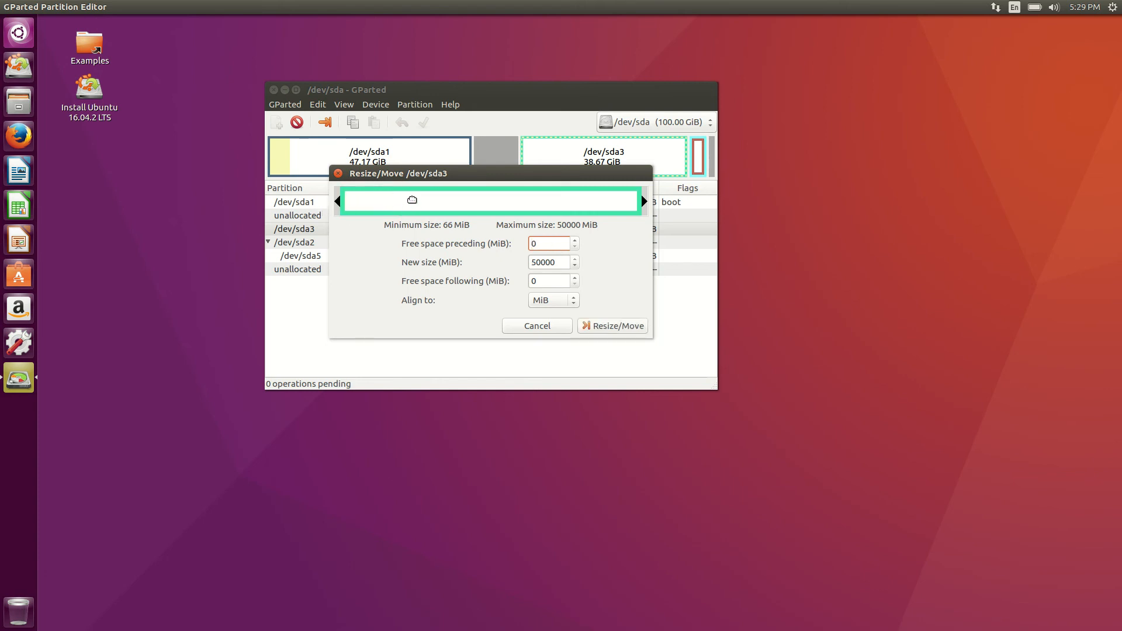
click(612, 325)
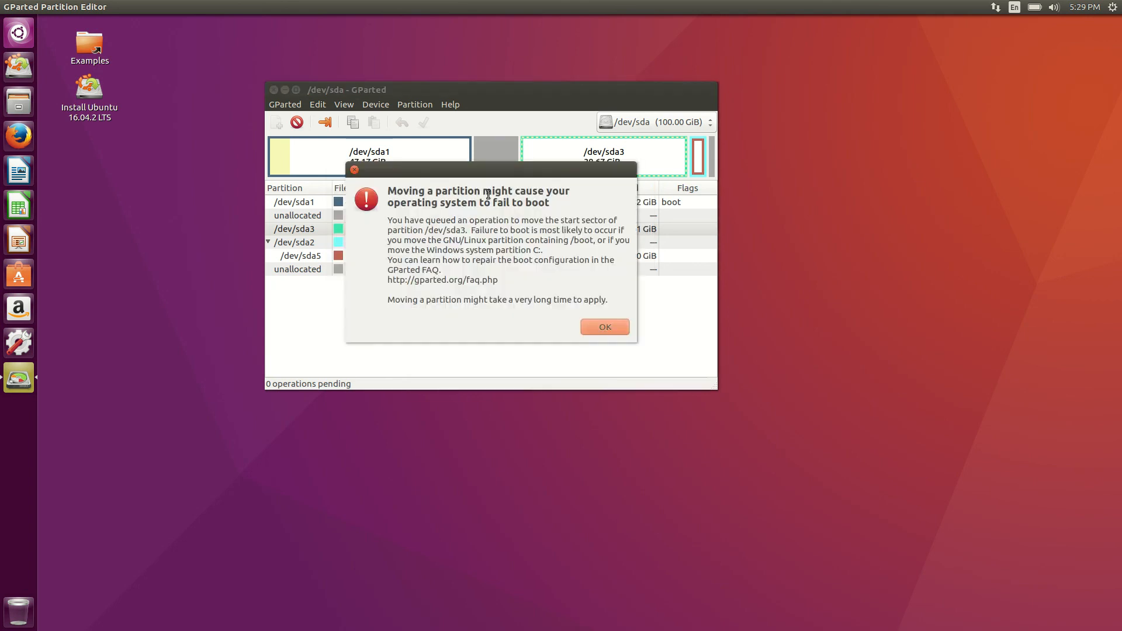